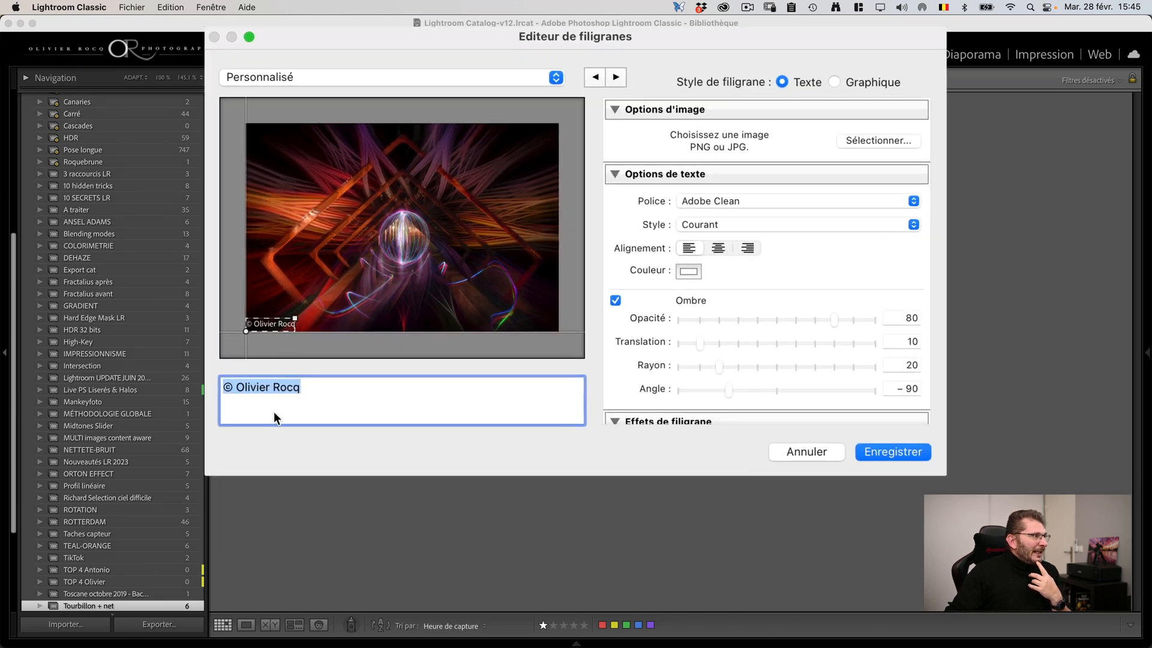
Step: Remove the © symbol from the watermark text, keeping only the photographer's name
left_click(236, 388)
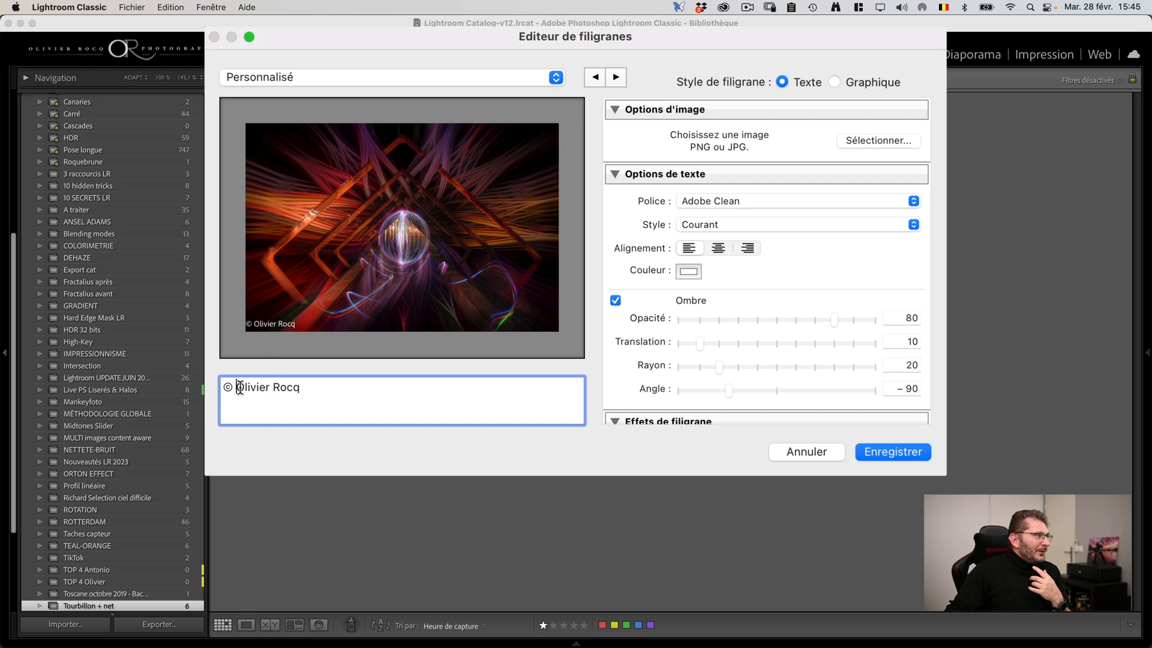
left_click_drag(237, 388, 314, 384)
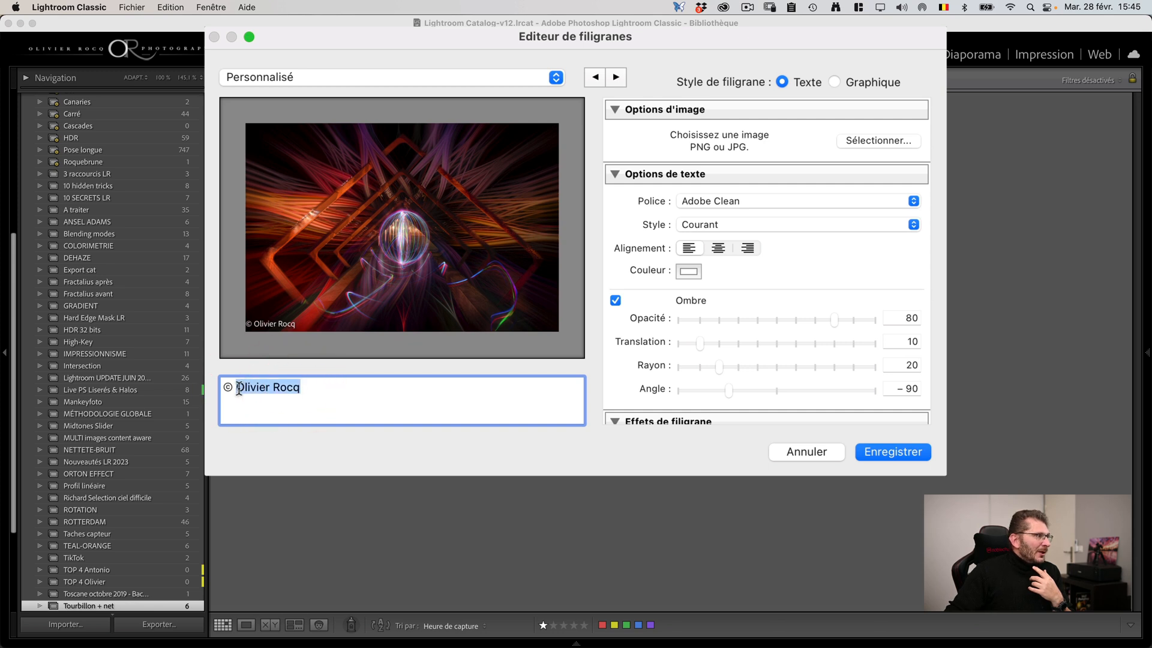
left_click_drag(238, 388, 223, 387)
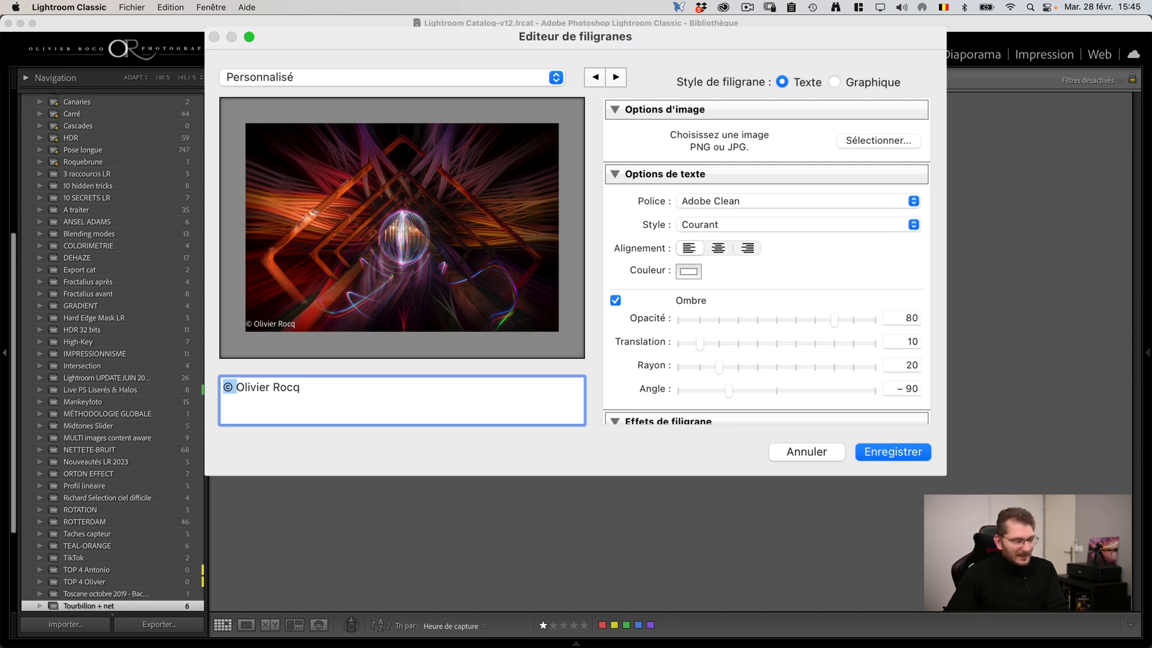
key("BackSpace")
Step: Try the Luminari and Muna fonts on the watermark text
left_click(700, 210)
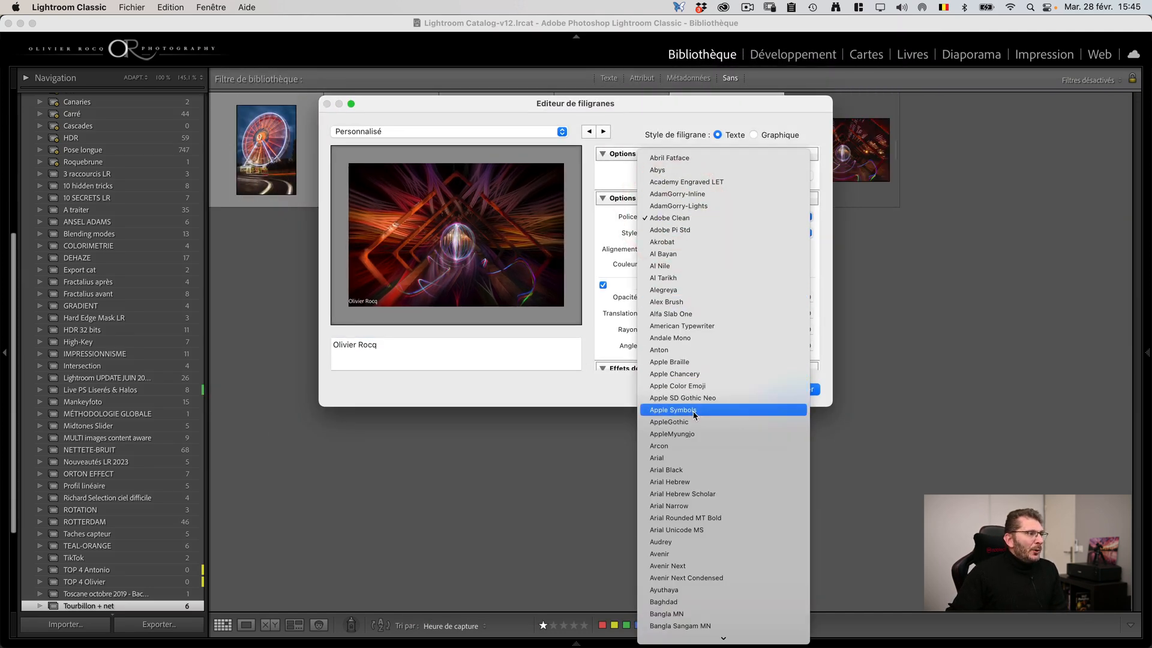
scroll(702, 438, "down", 15)
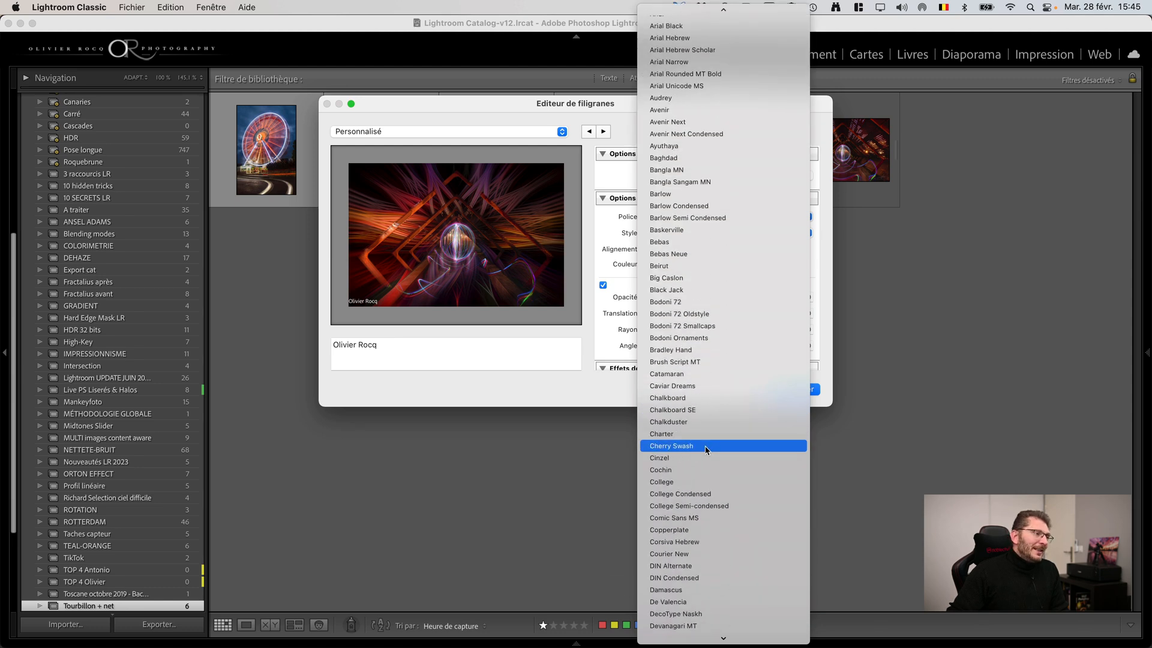
scroll(714, 474, "down", 10)
scroll(722, 494, "down", 10)
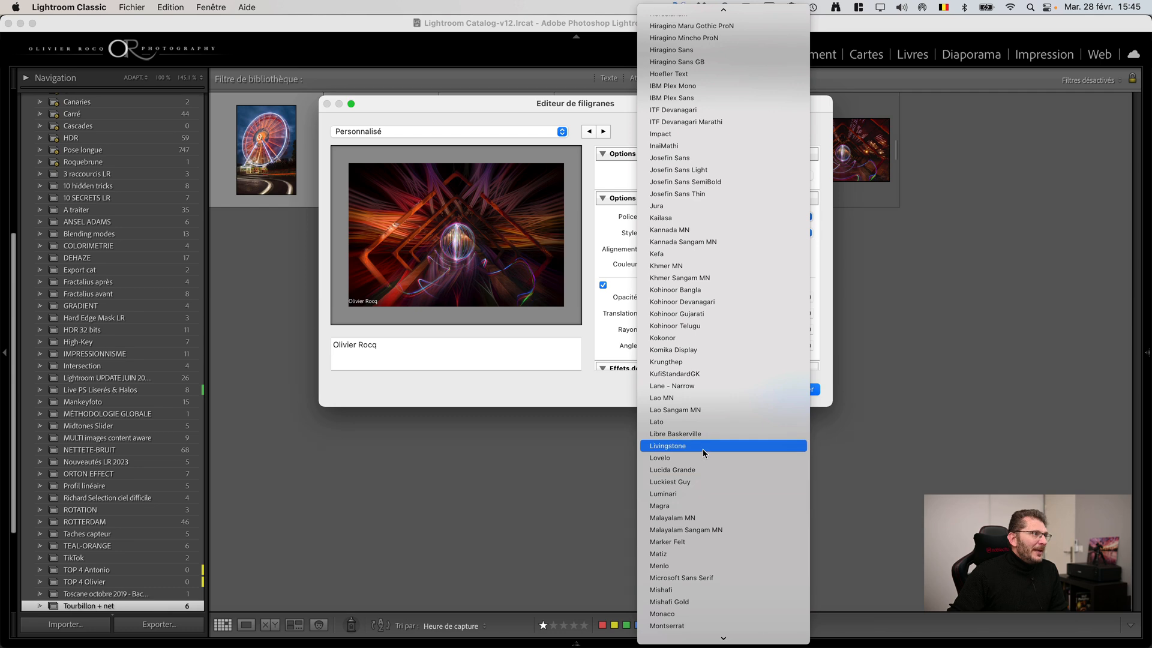
left_click(687, 495)
left_click(669, 217)
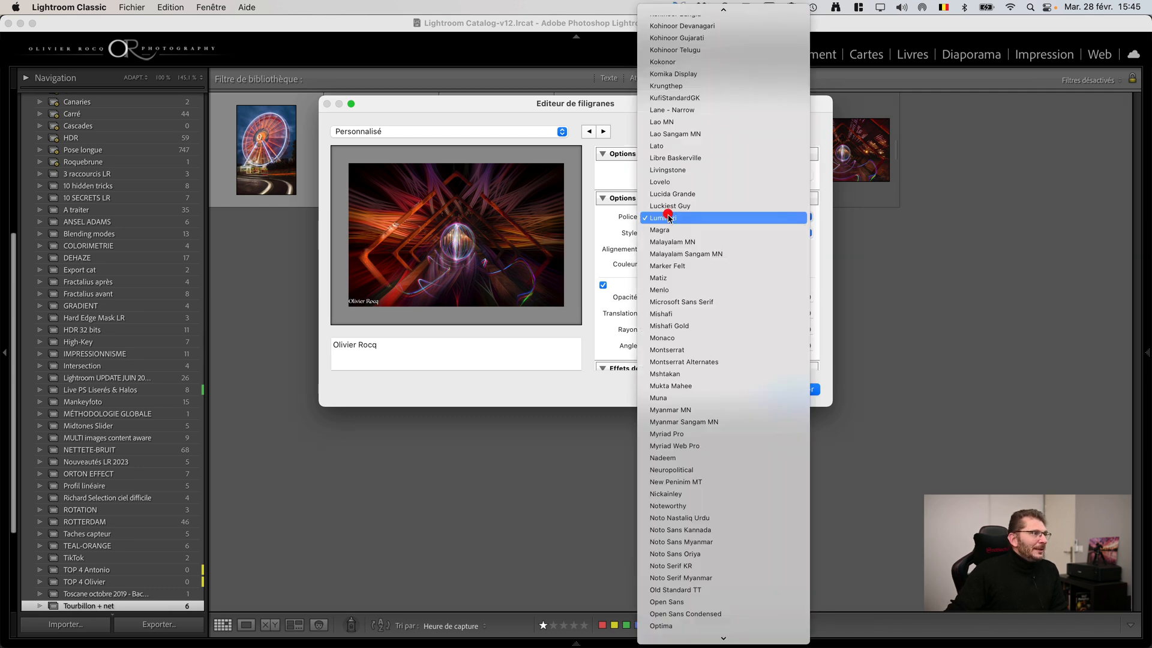
left_click(666, 398)
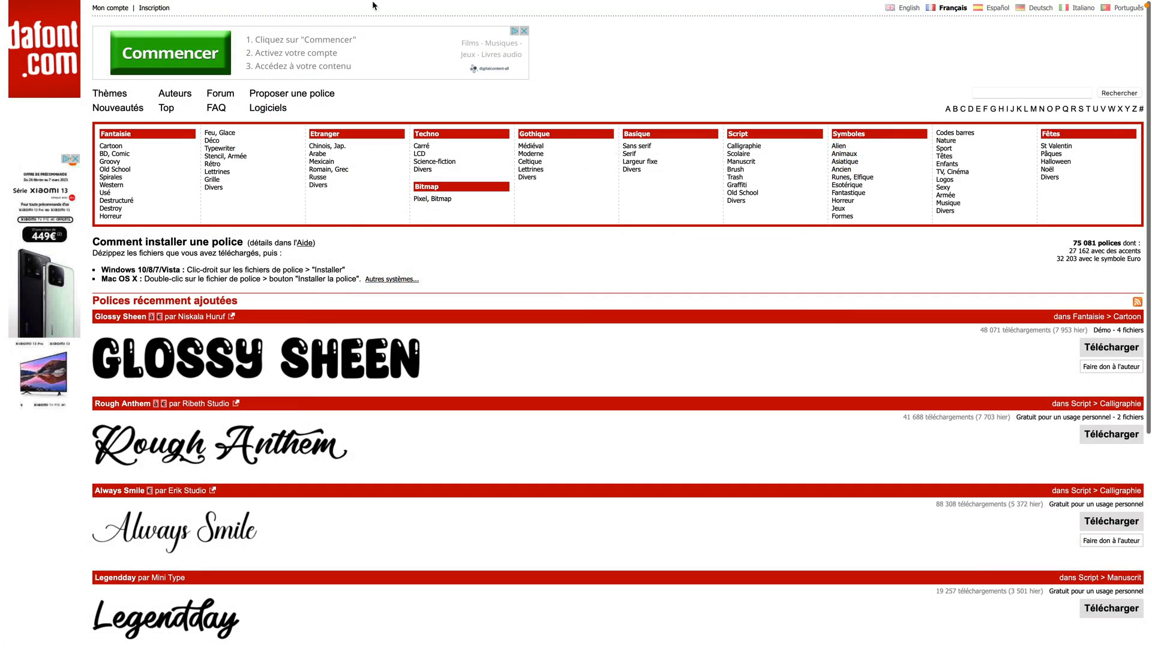
Step: Switch to Safari on dafont.com and open the Script category of fonts
mouse_move(441, 30)
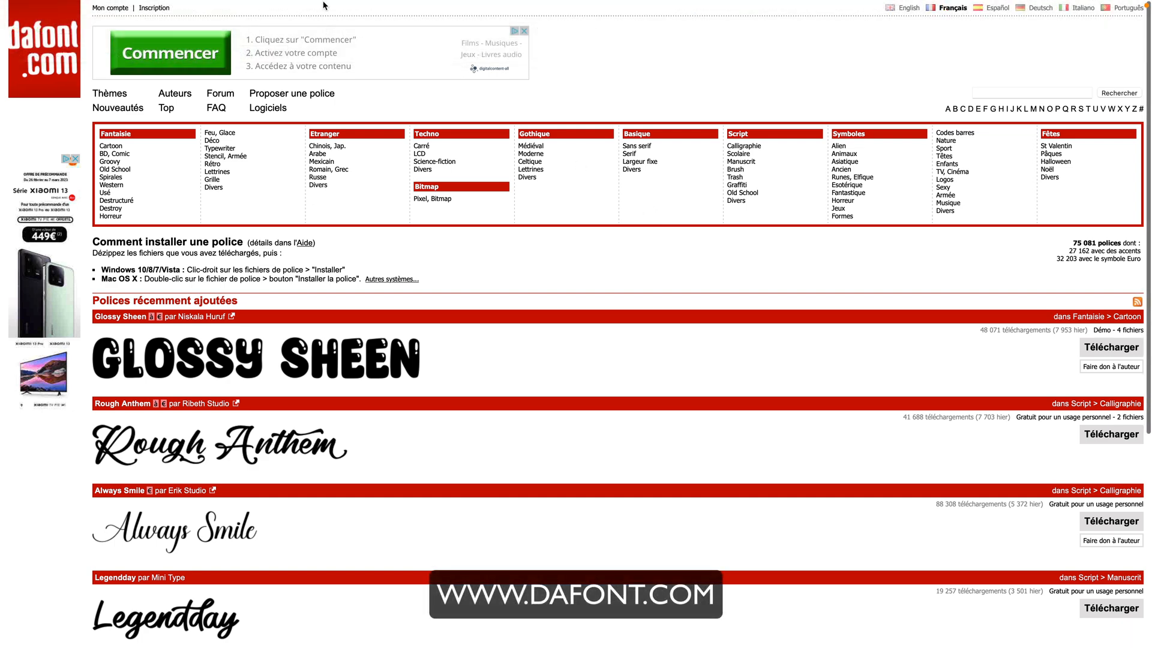
left_click(559, 27)
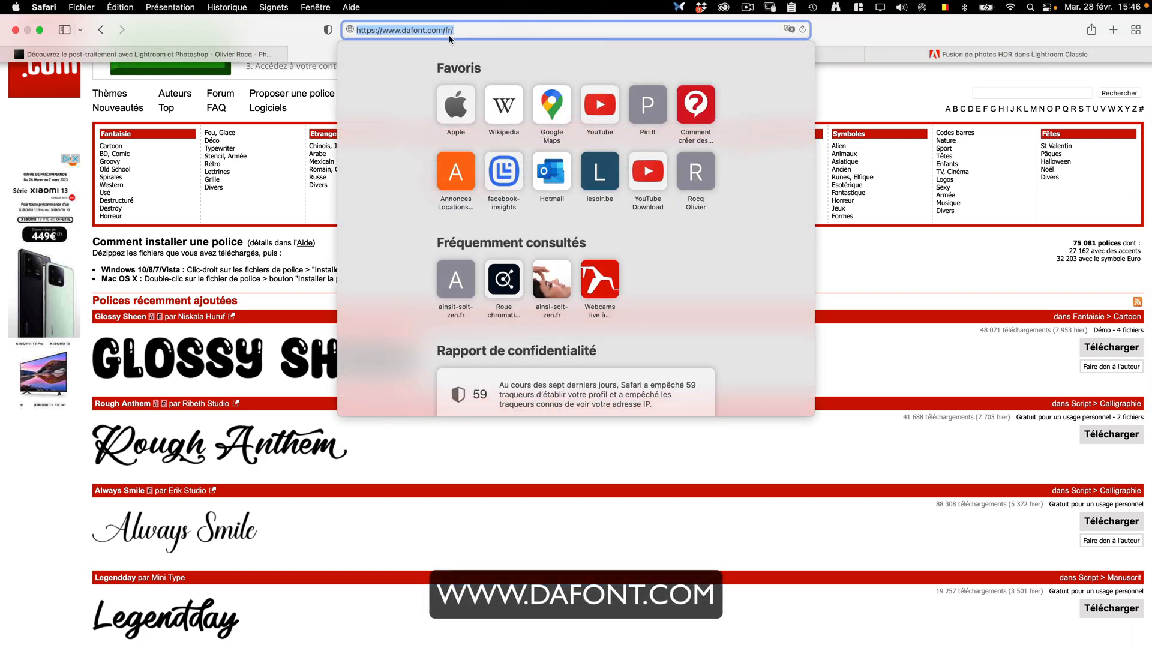
left_click(880, 32)
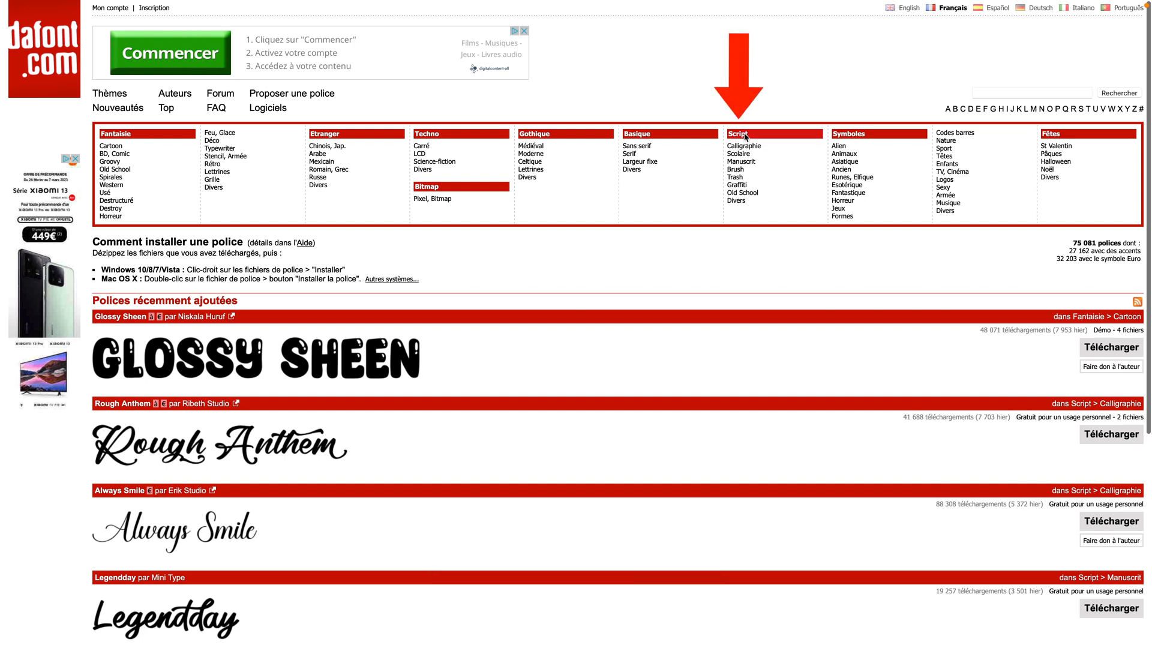
scroll(746, 137, "down", 1)
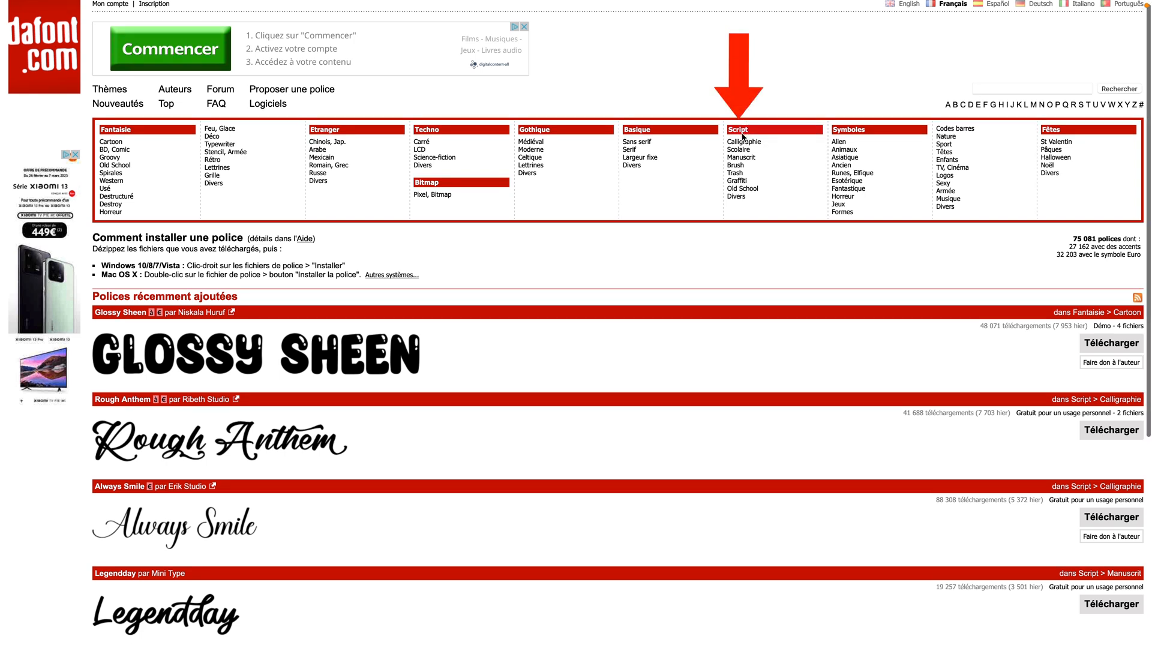
left_click(744, 133)
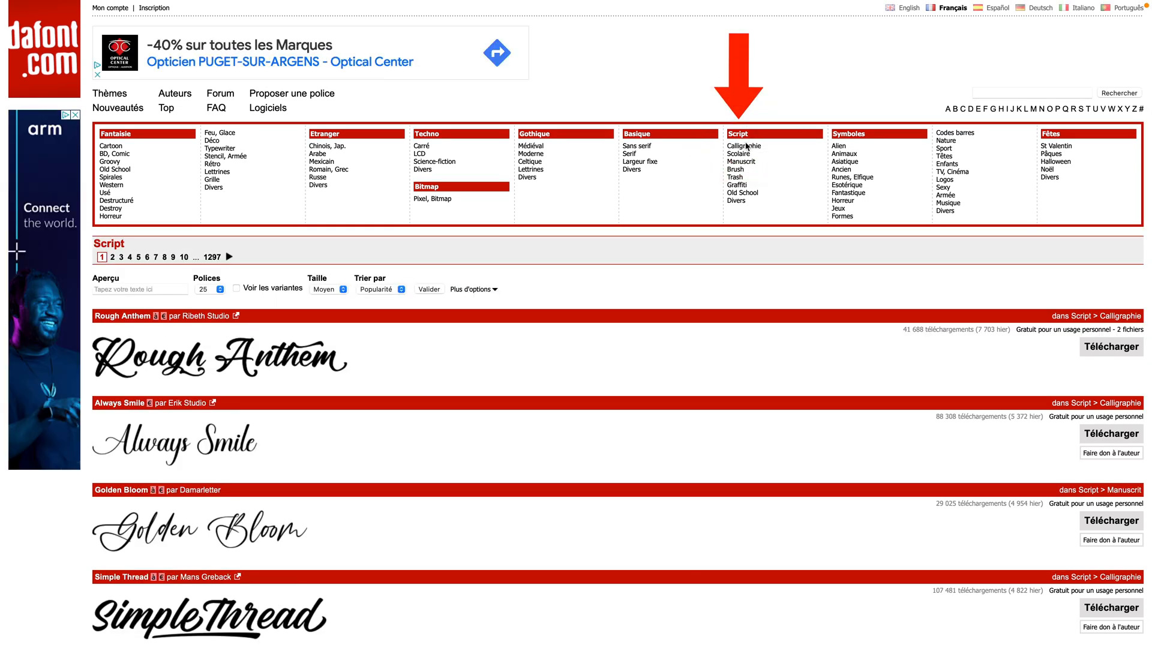
Step: Preview the Script fonts using the photographer's full name as sample text
left_click(103, 291)
type("O")
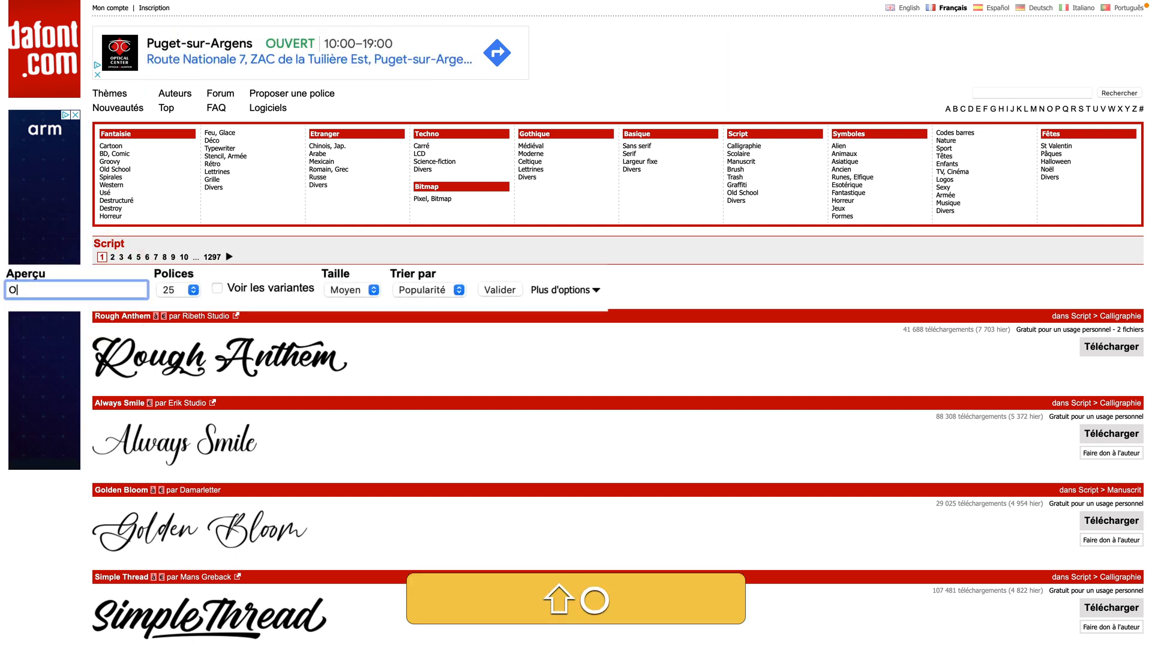
type("livier Rocq")
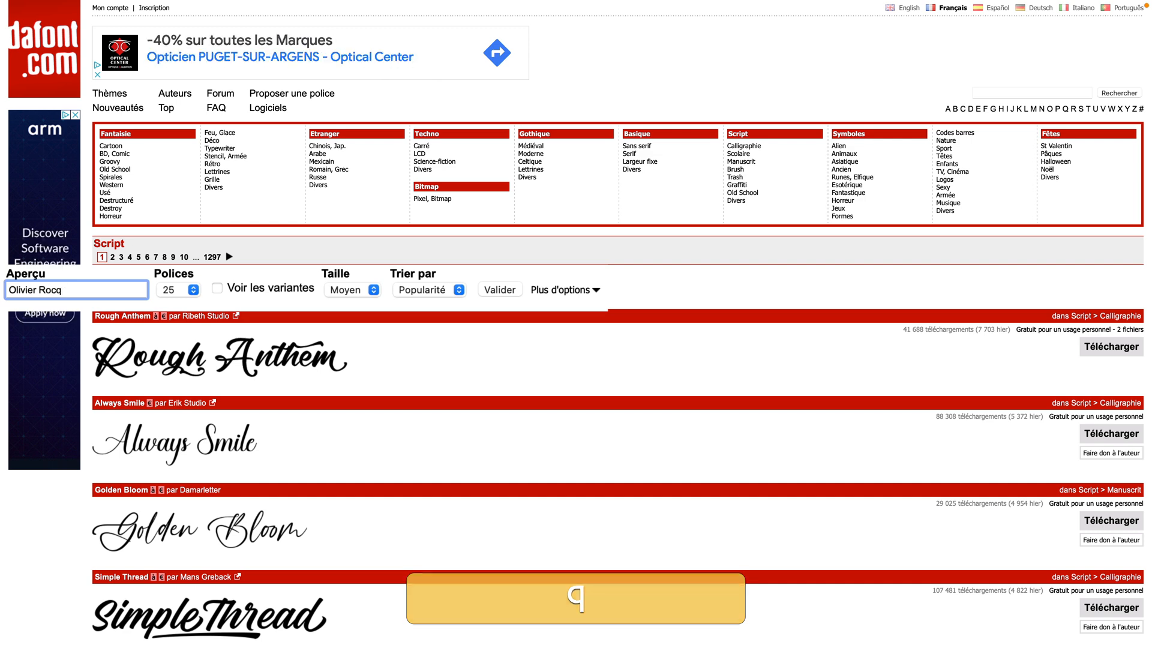
left_click(503, 289)
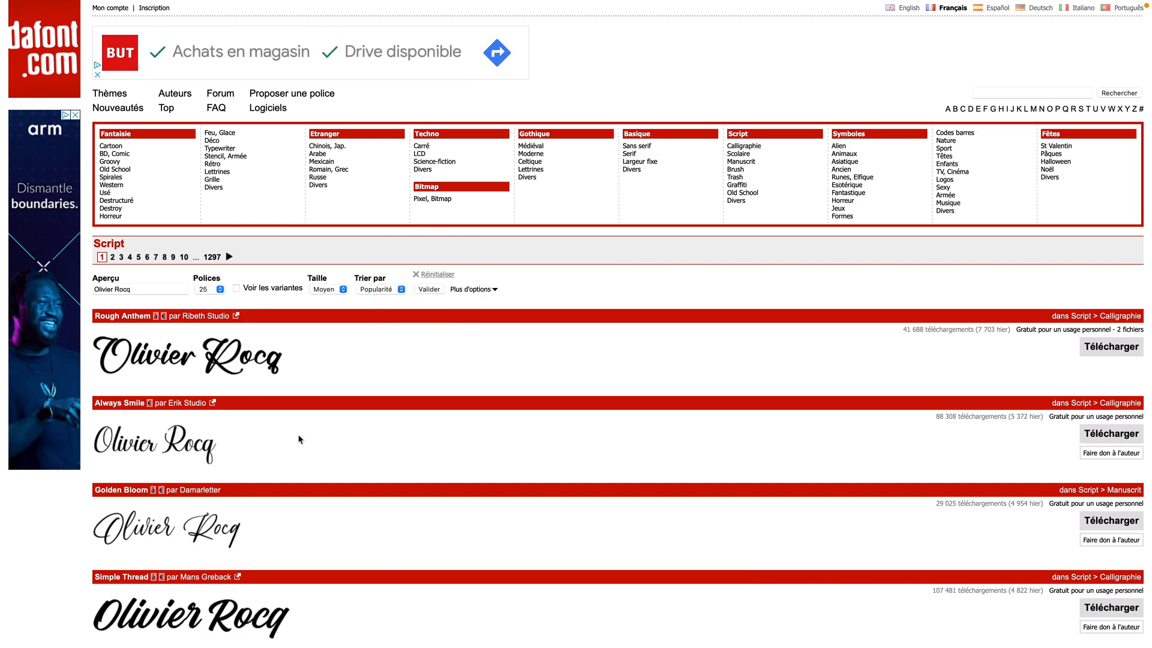
Step: Open the page of the Callista font by Ribeth Studio and download the font
scroll(299, 440, "down", 3)
scroll(300, 439, "down", 5)
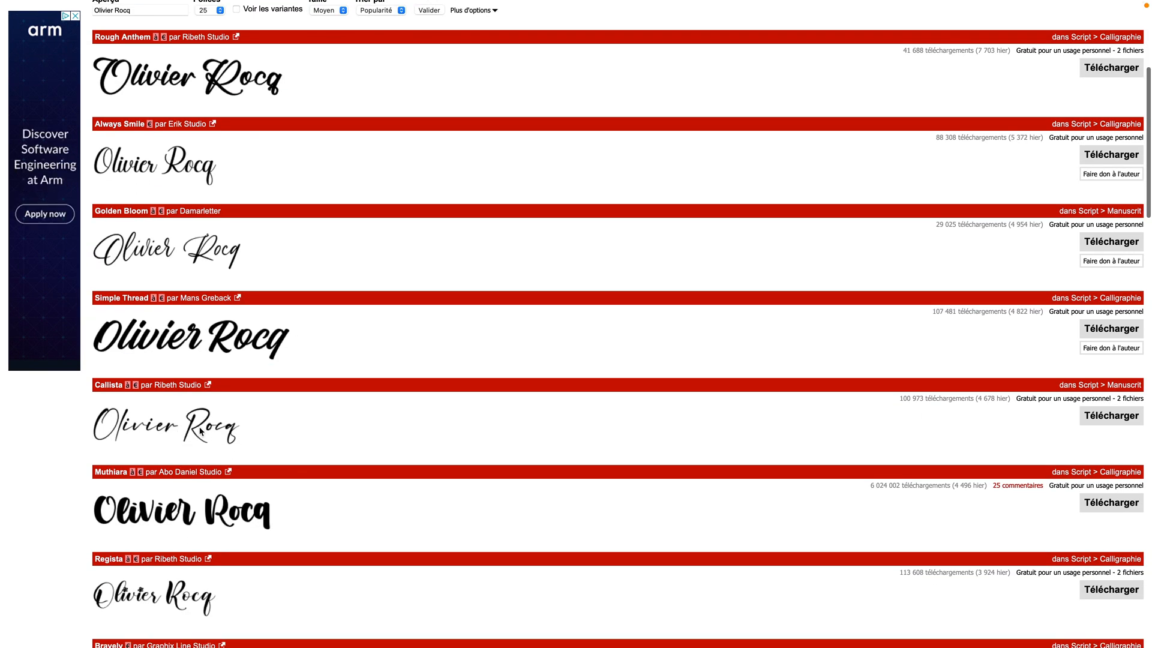
left_click(201, 431)
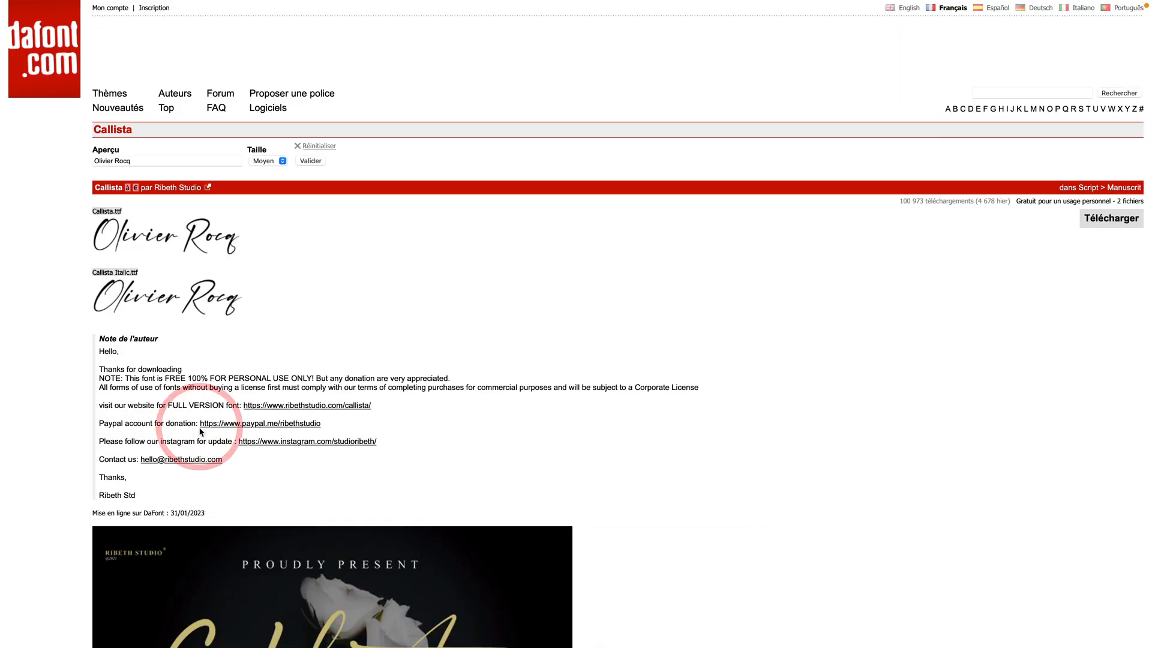
left_click(1110, 218)
left_click(689, 362)
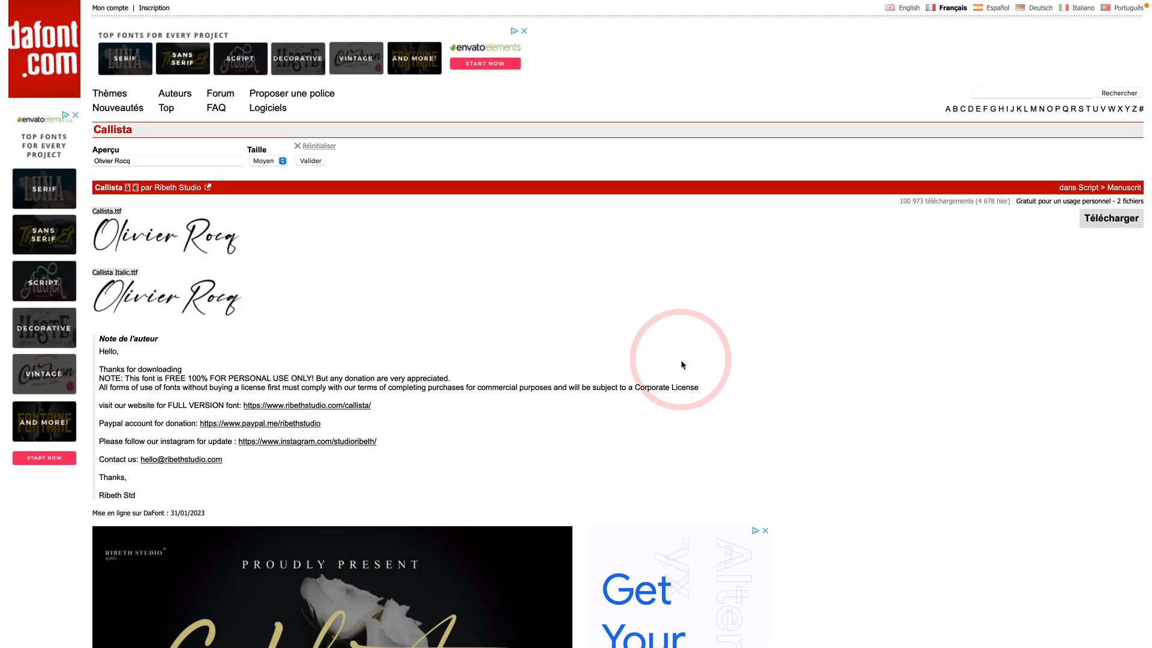
Step: Show the downloaded callista folder in Finder, open Callista.ttf and Callista Italic.ttf together, and install the font
left_click(1012, 85)
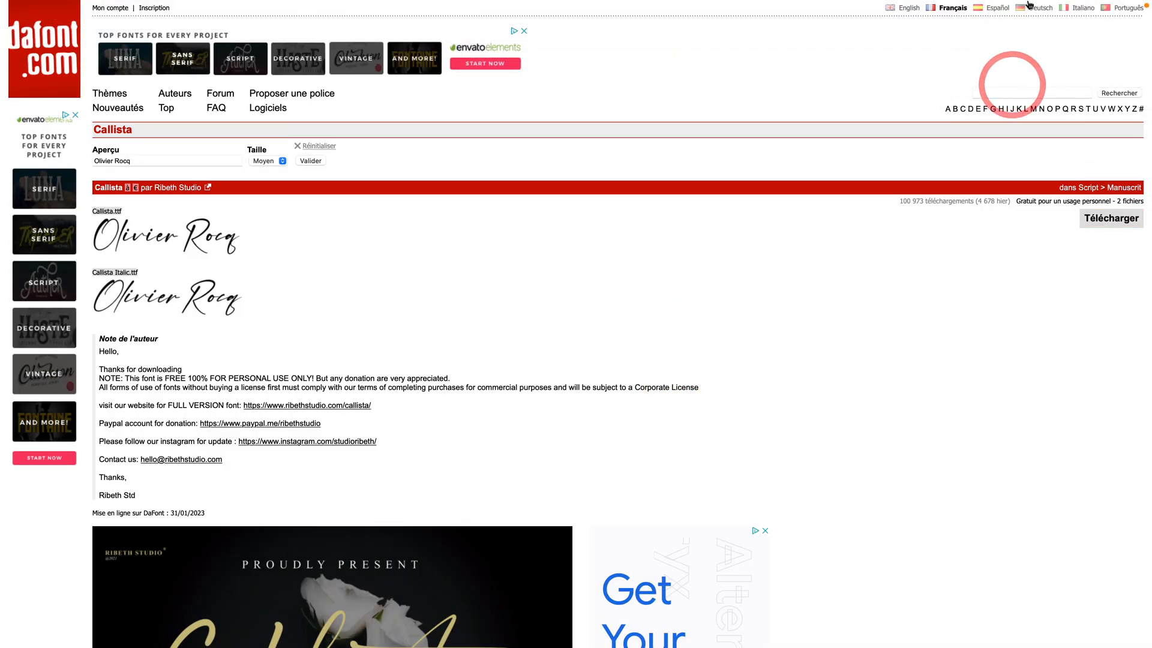
left_click(1068, 29)
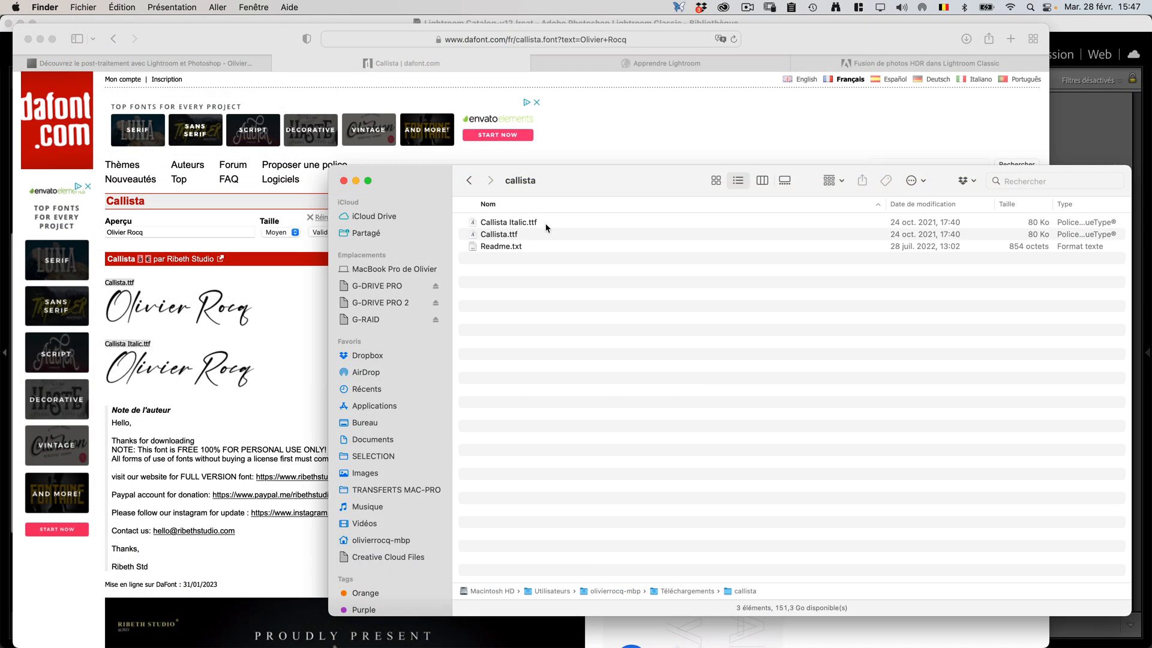
left_click(543, 223)
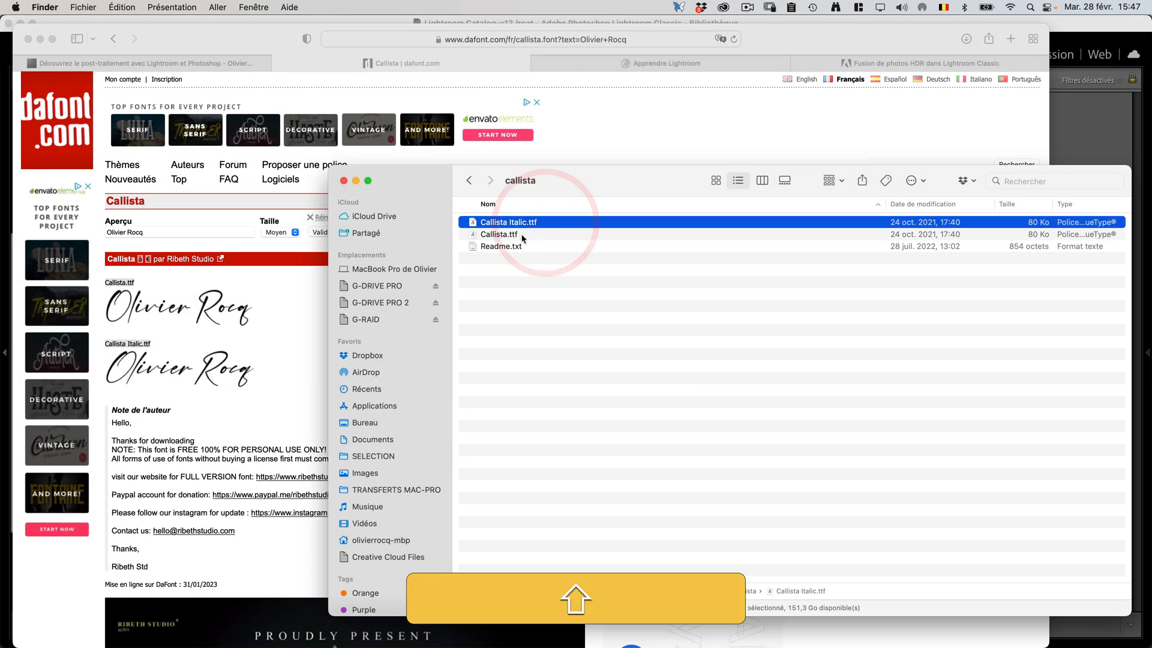
left_click(522, 235, "shift")
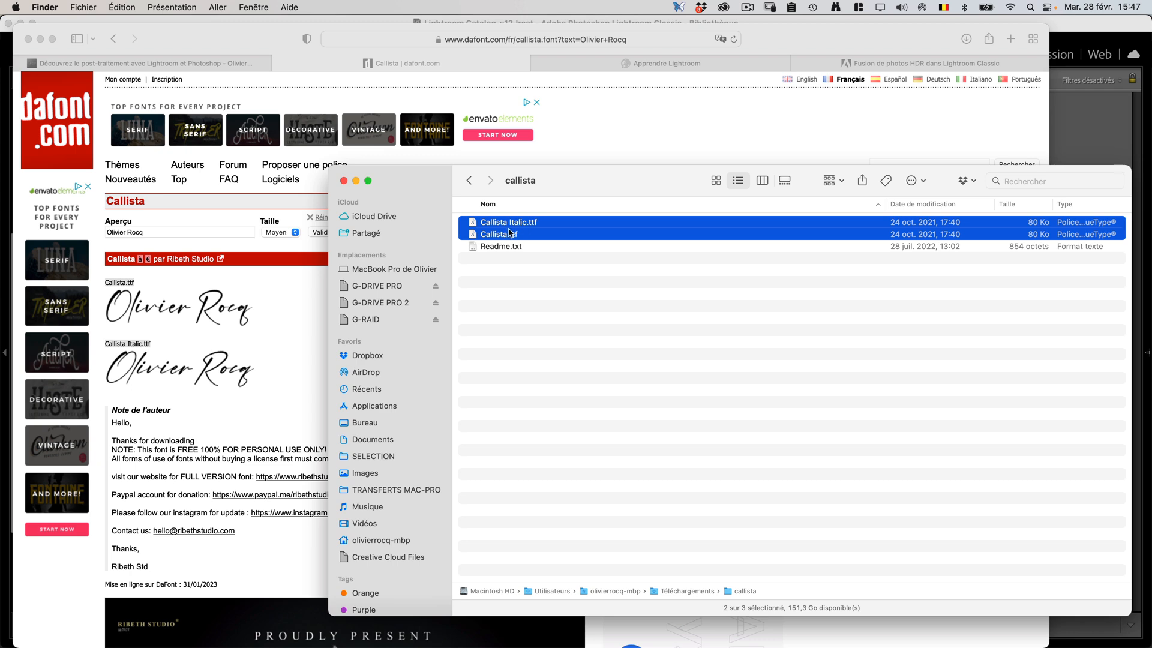
right_click(511, 237)
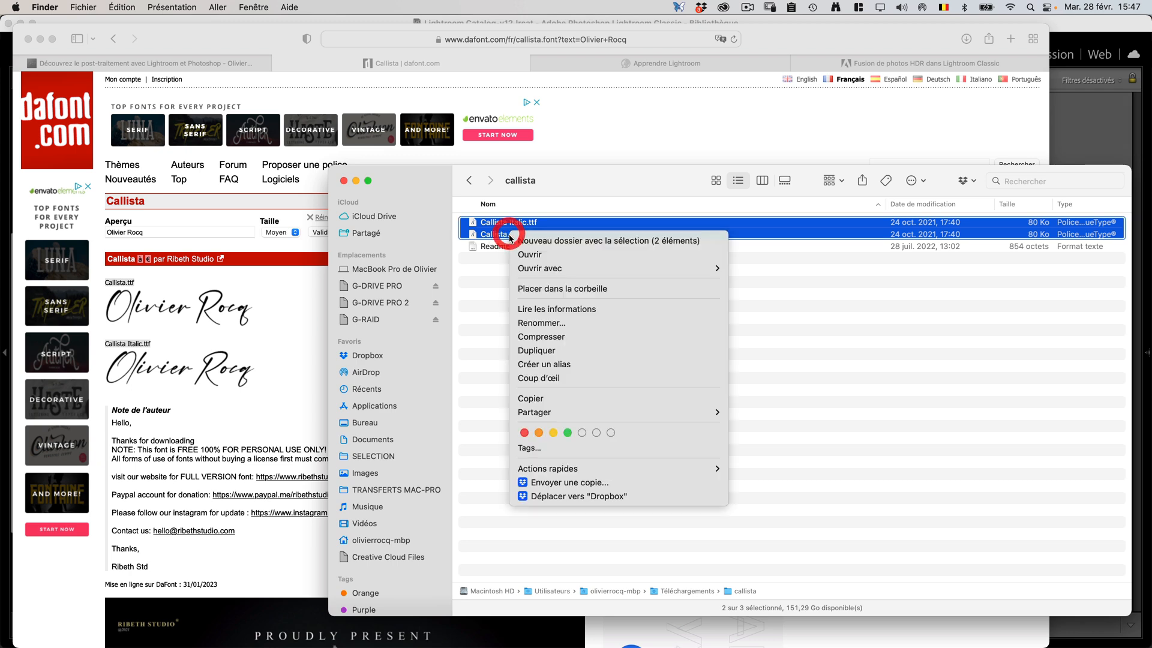
left_click(530, 254)
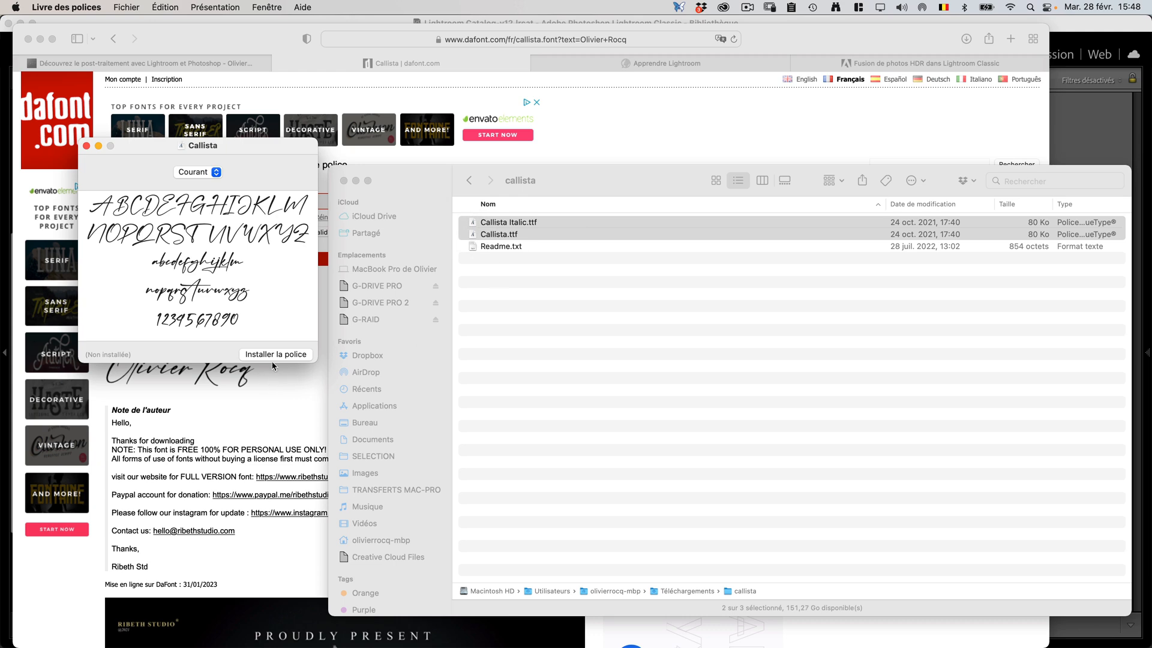
left_click(277, 355)
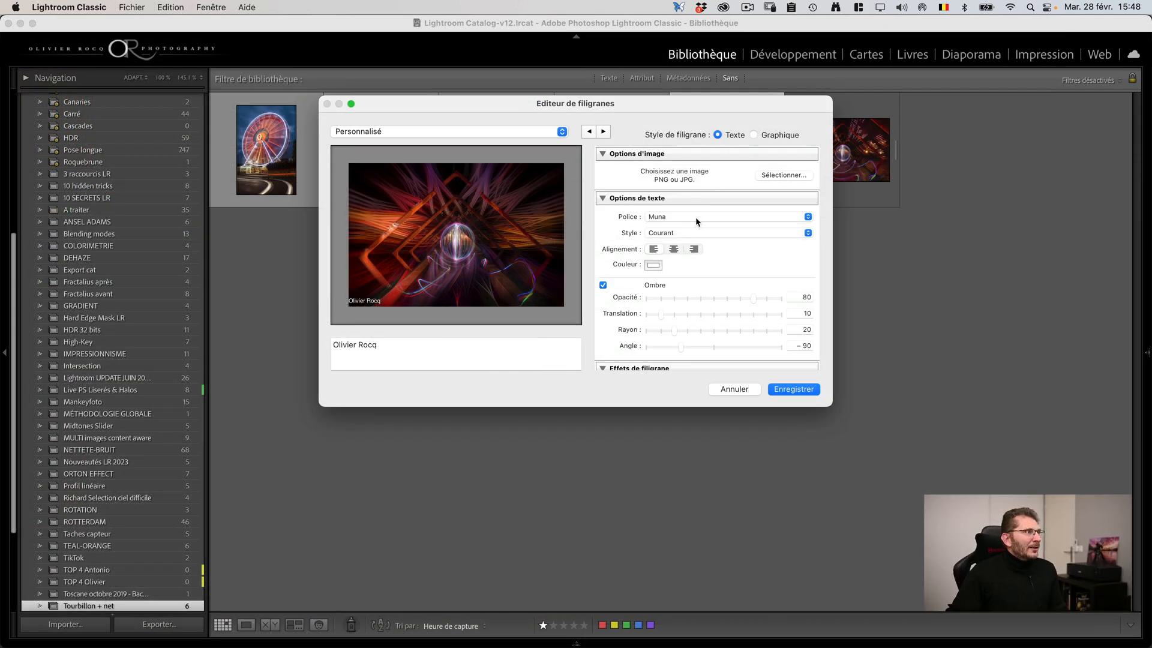
Step: Switch back to Lightroom Classic, look for Callista in the watermark font list, and close the watermark editor without saving
left_click(699, 217)
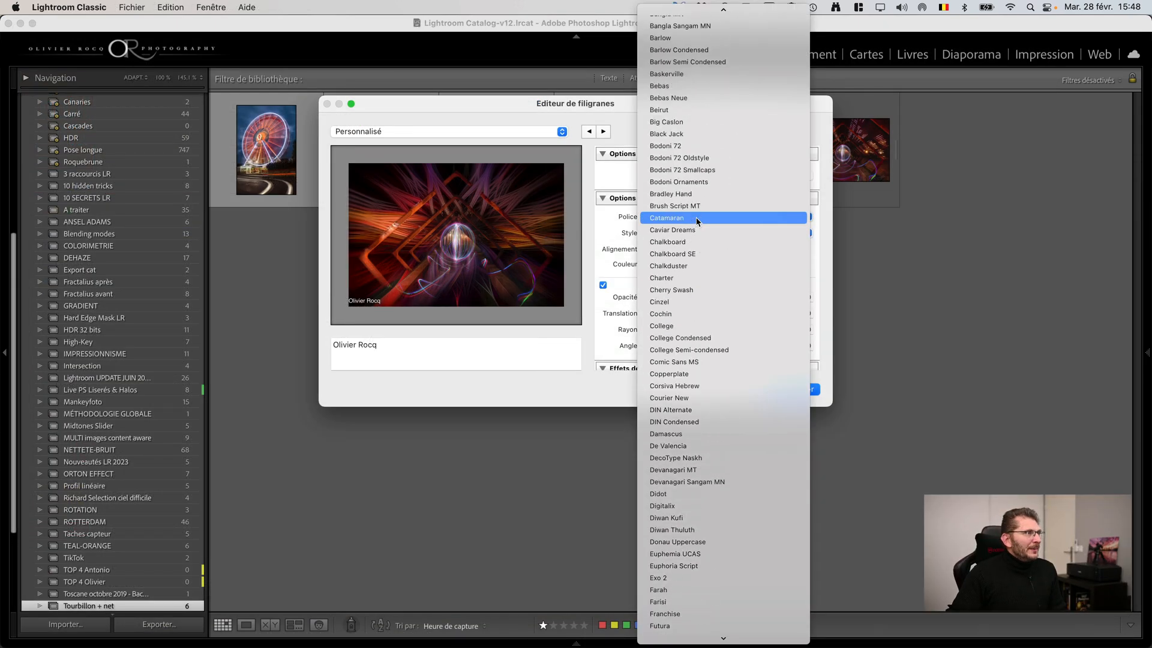
scroll(697, 220, "up", 2)
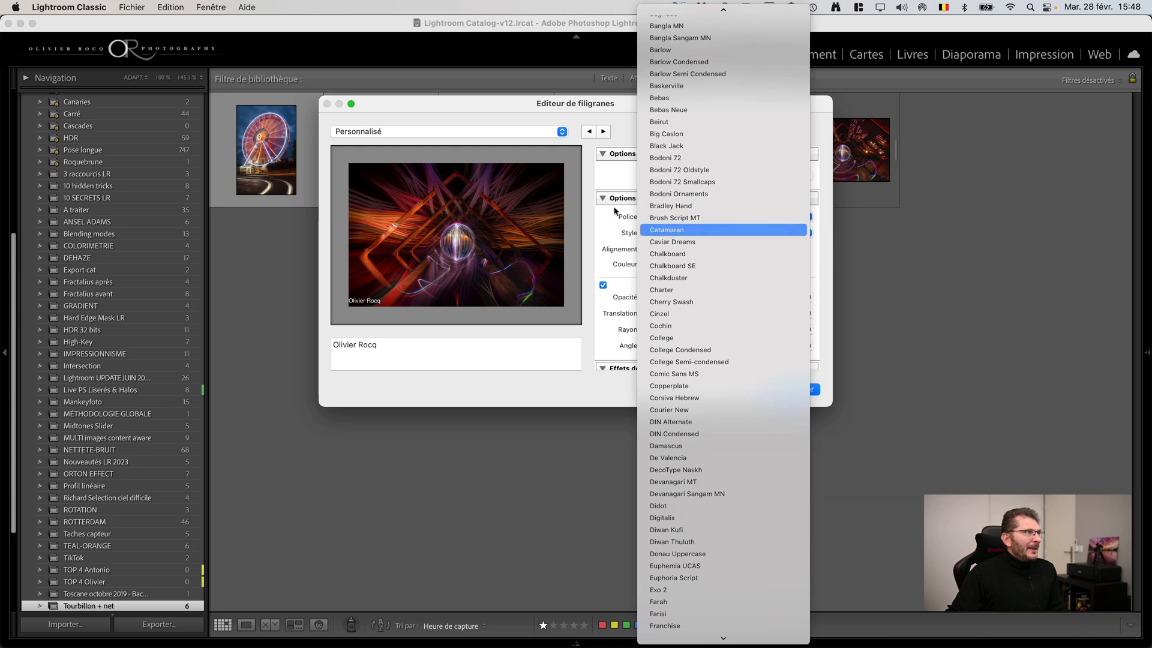
left_click(523, 105)
left_click(734, 389)
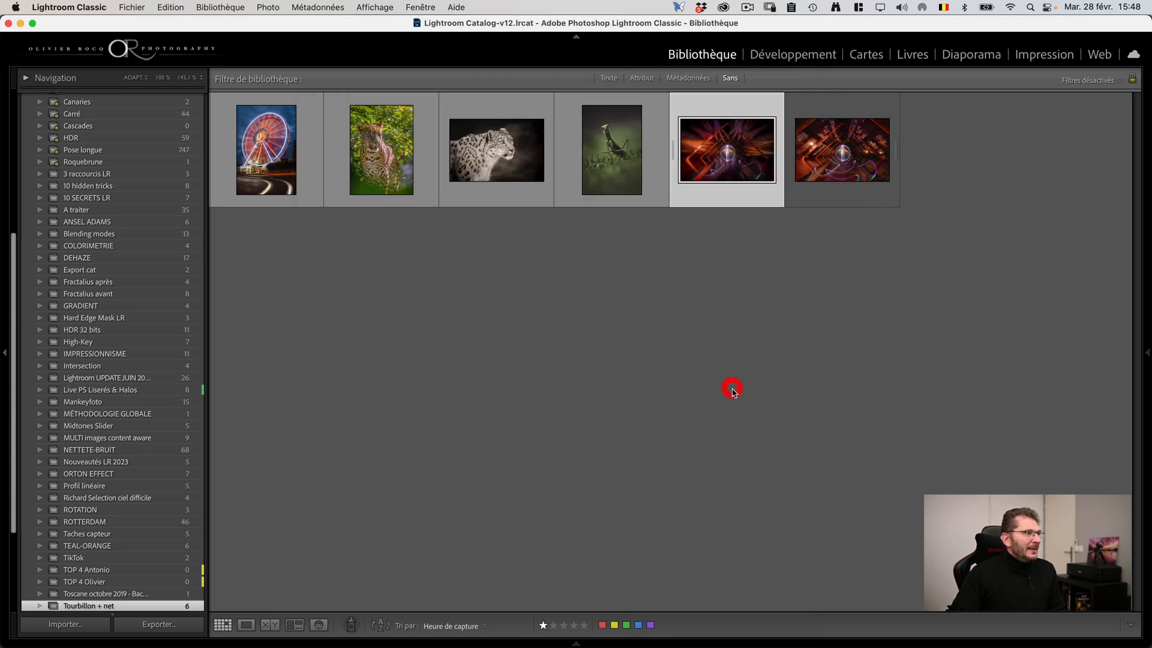
Step: Restart Lightroom Classic and reopen the watermark editor
key("super+q")
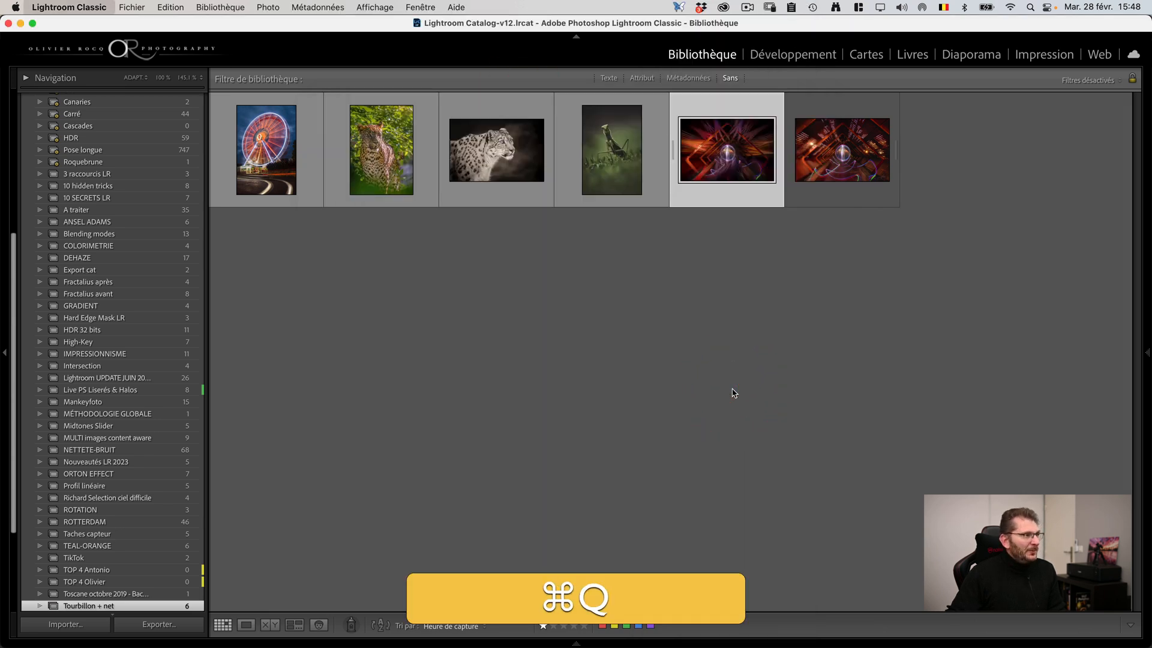
left_click(272, 280)
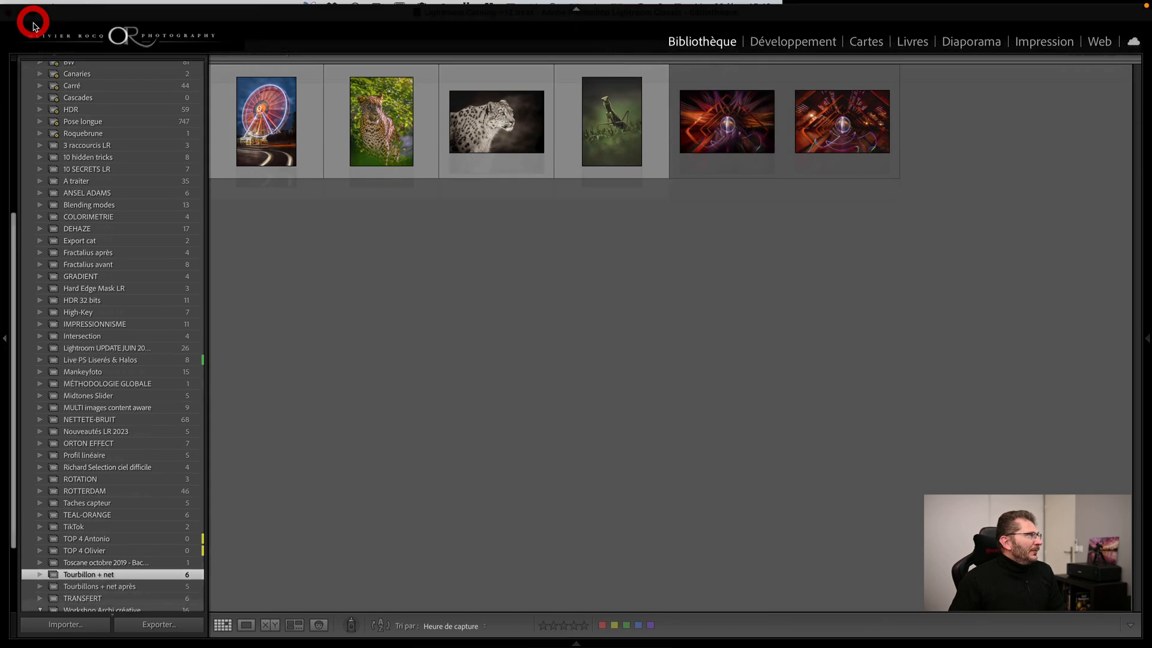
left_click(54, 7)
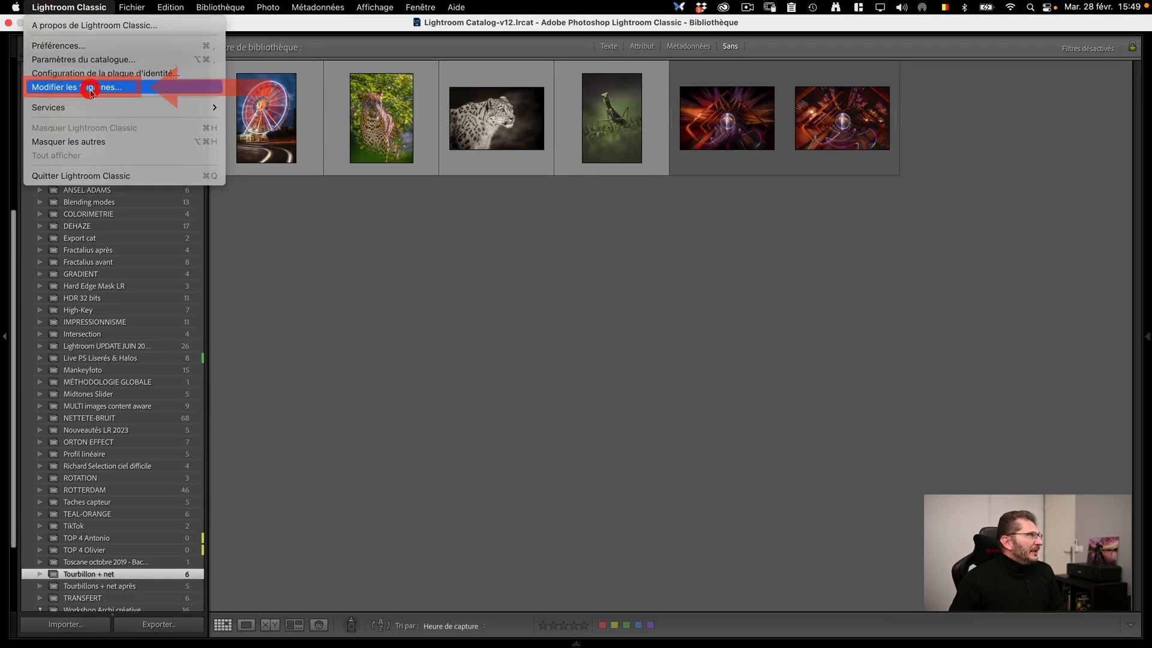
left_click(87, 88)
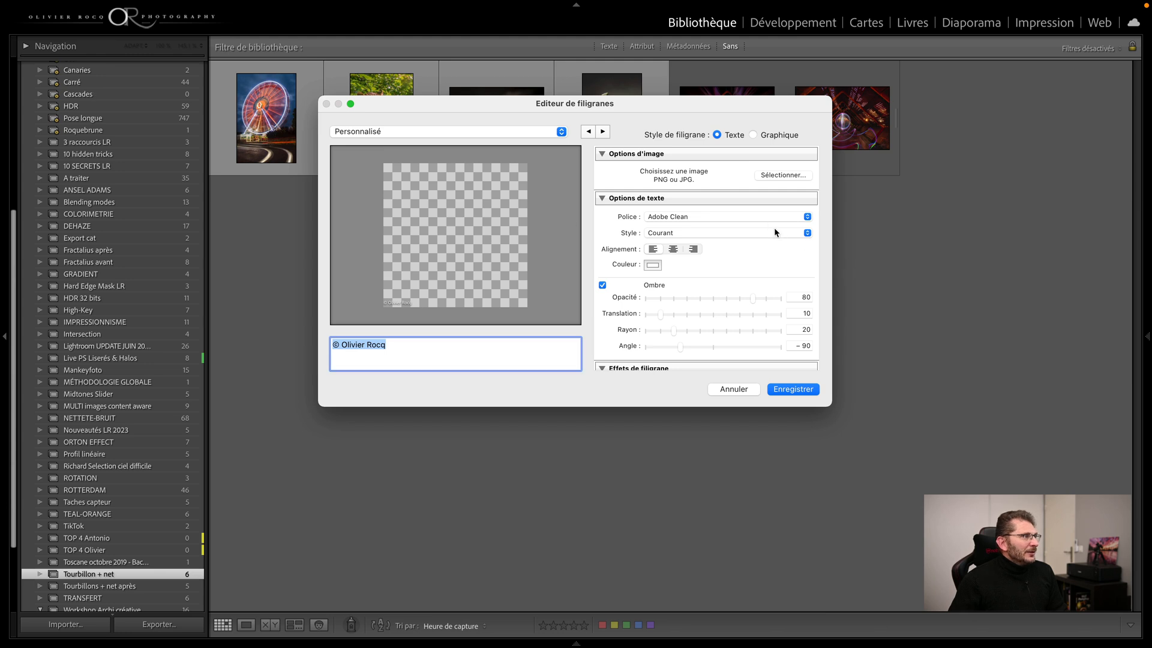
left_click(759, 221)
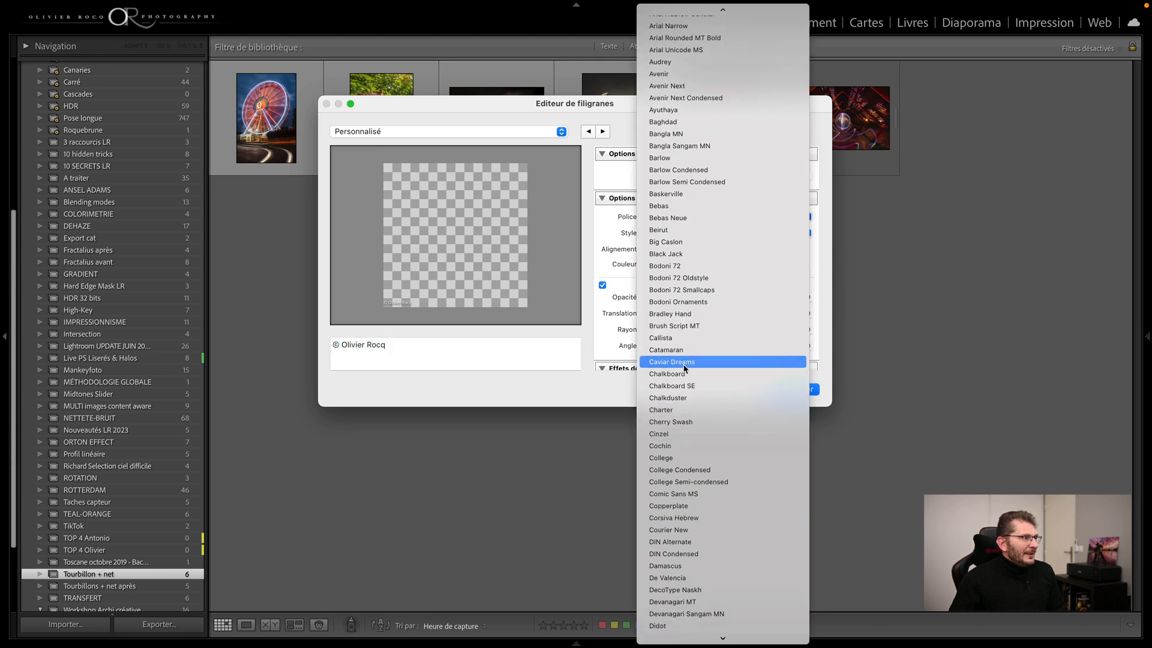
left_click(675, 338)
left_click(390, 347)
left_click(337, 343)
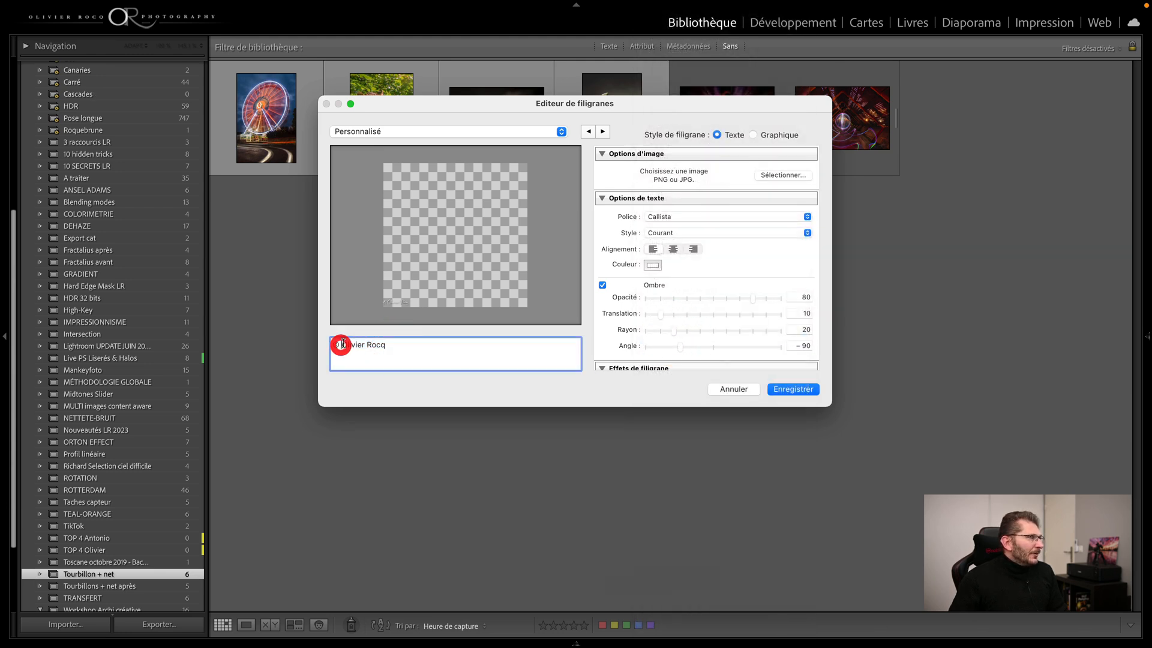
key("BackSpace")
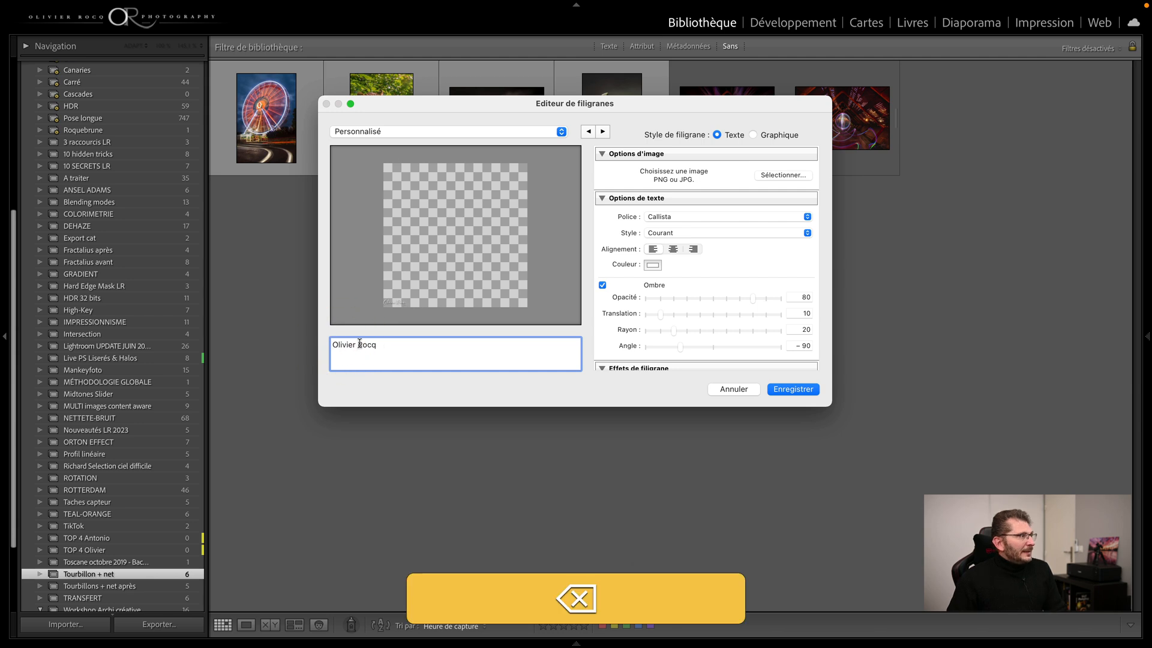
left_click(733, 389)
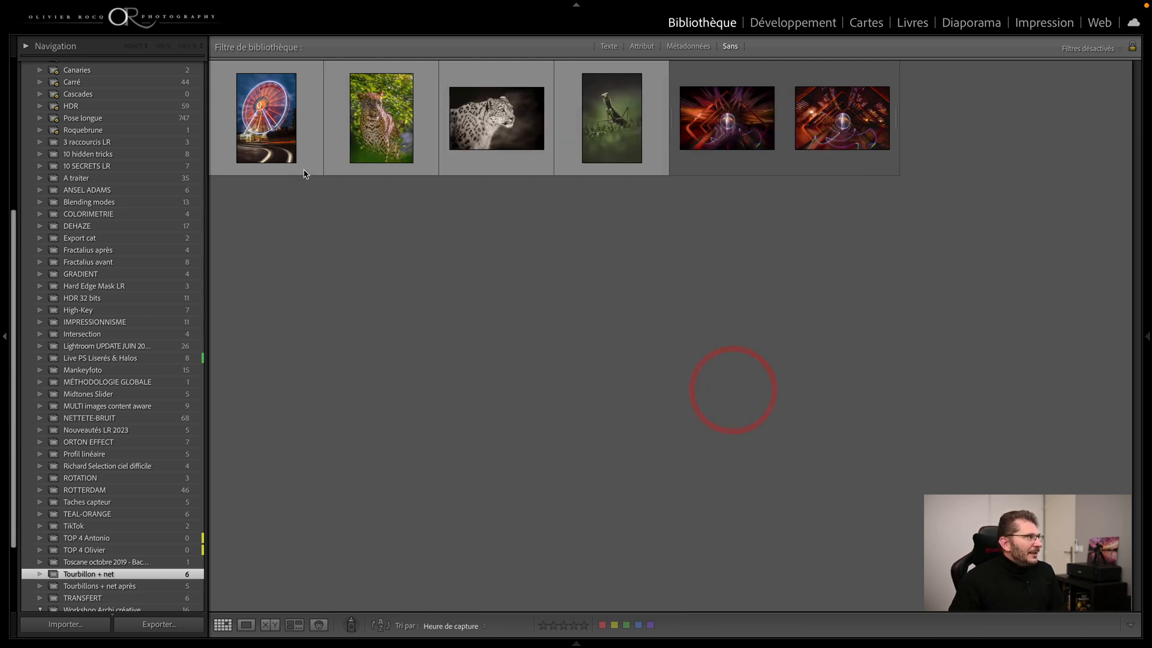
Step: Open the Ferris wheel photo in the Develop module and bring up the watermark editor with it as preview
left_click(283, 152)
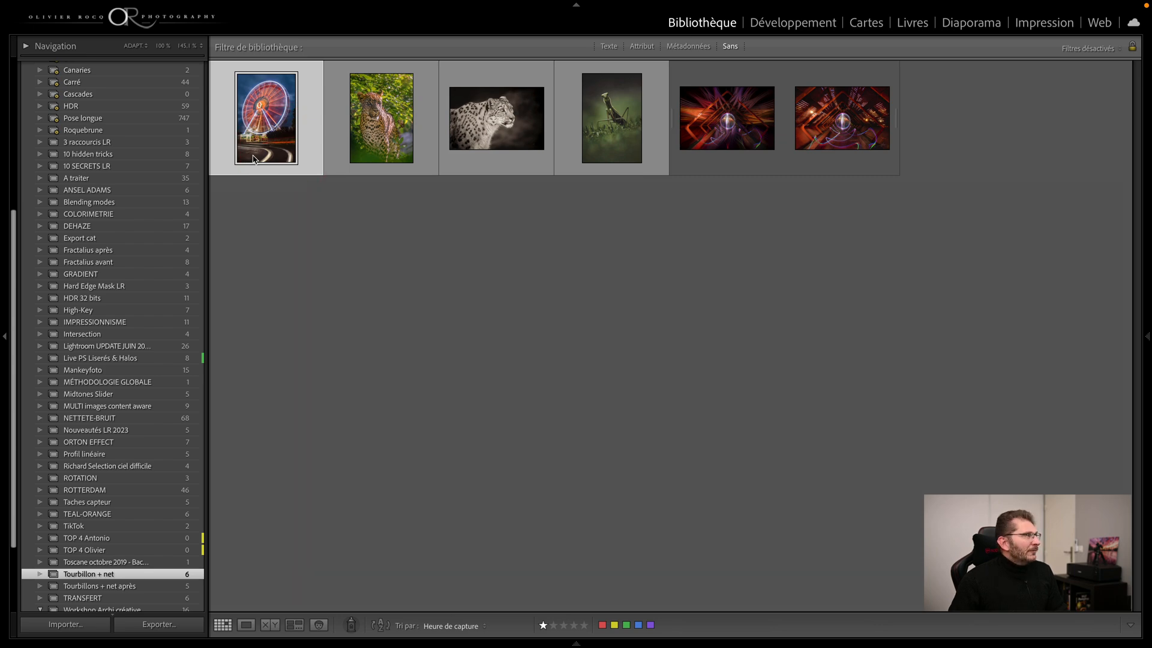
key("d")
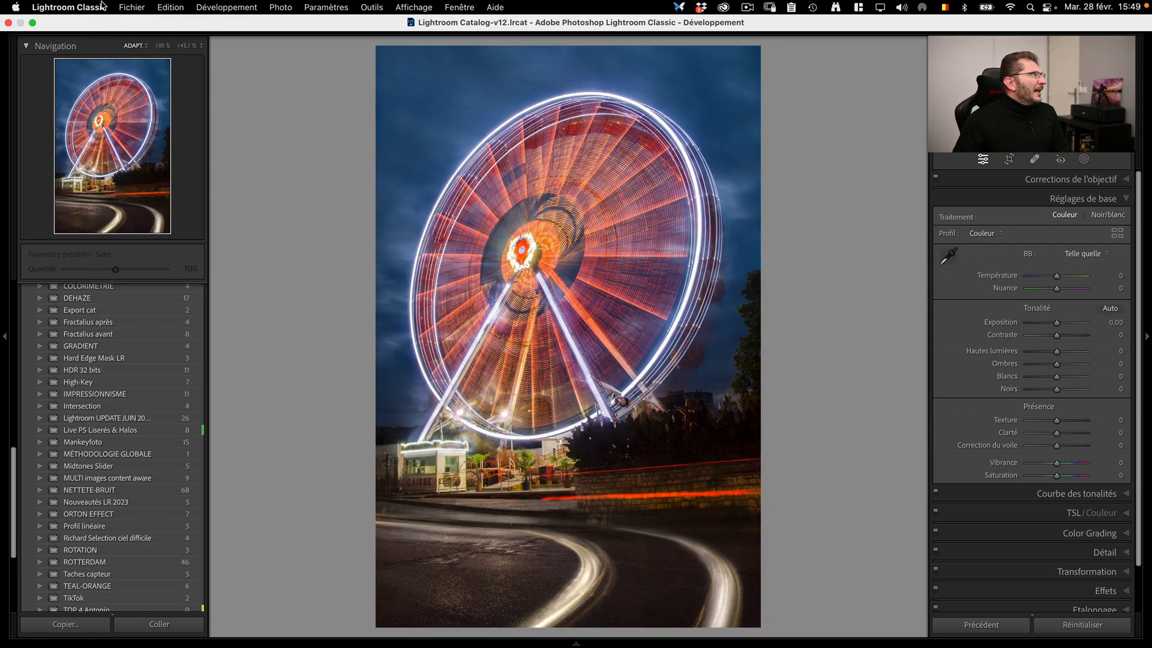
left_click(100, 10)
left_click(72, 85)
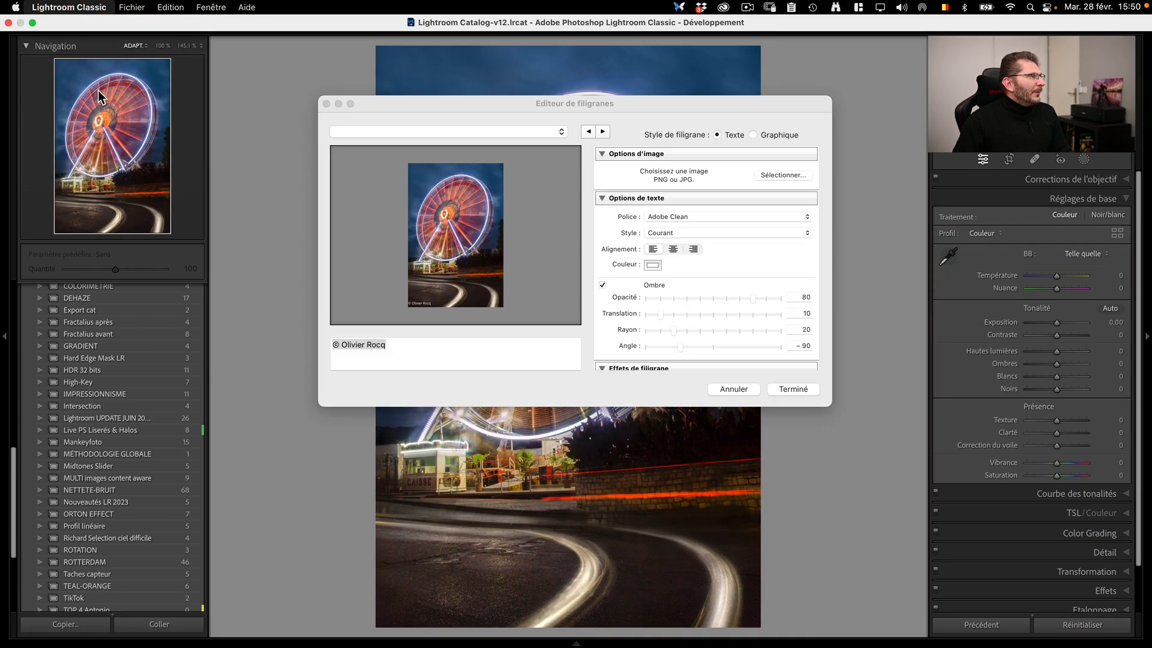
Step: Set the watermark font to Callista and delete the © symbol before the photographer's name in the watermark text
left_click(684, 216)
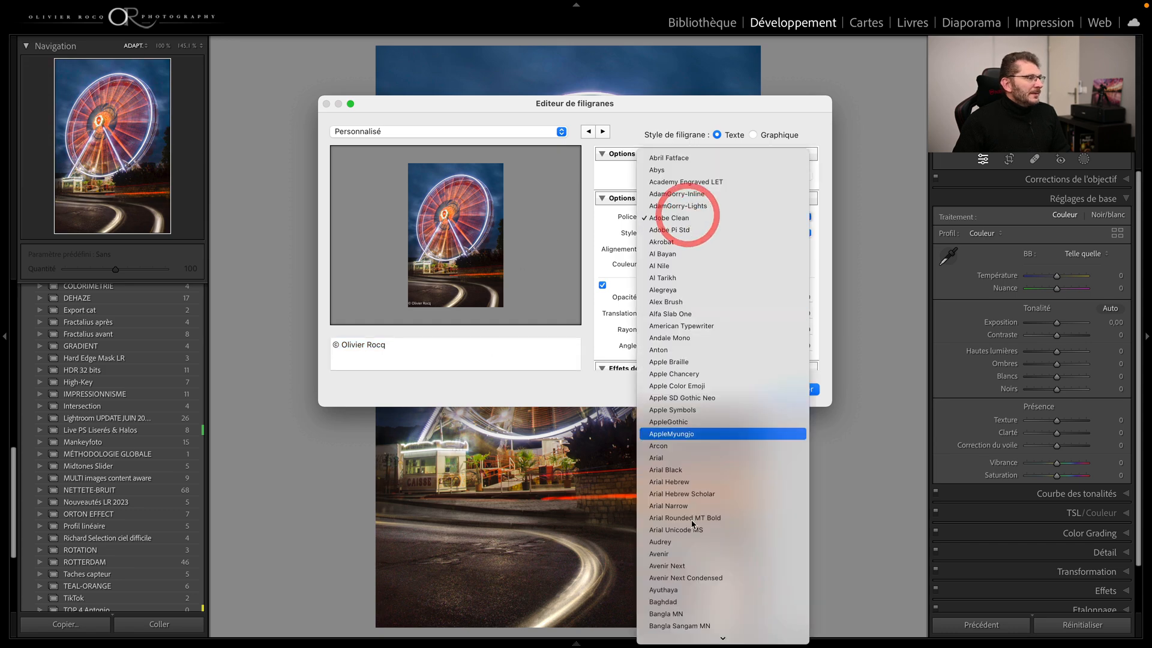
scroll(701, 359, "down", 5)
left_click(704, 424)
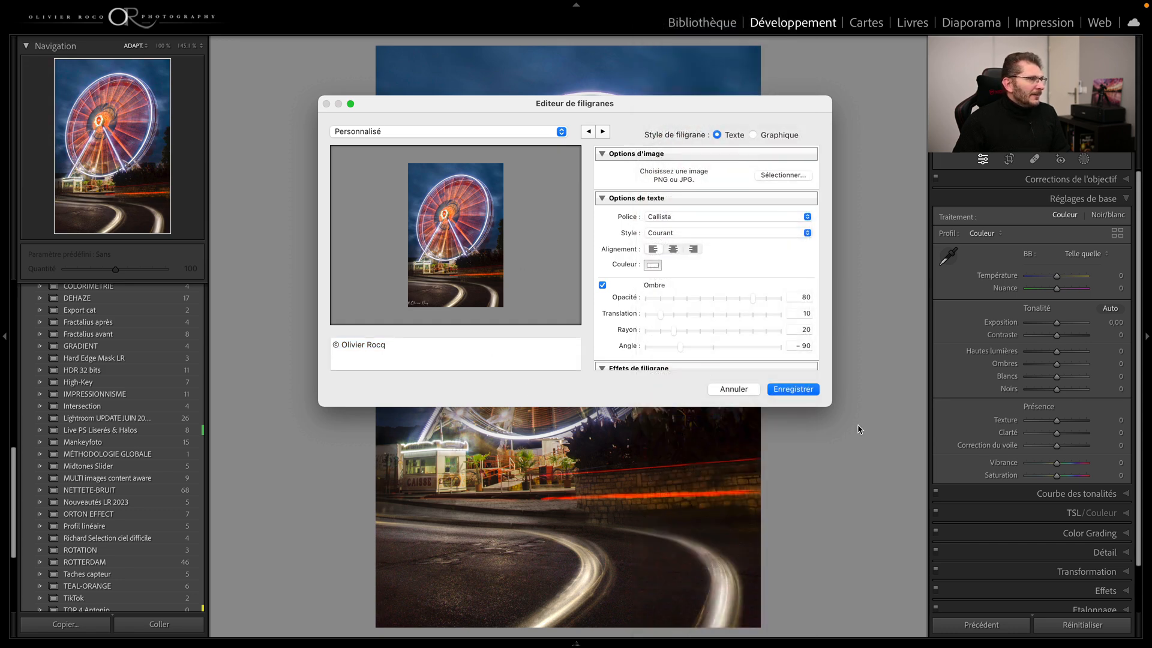
left_click(354, 511)
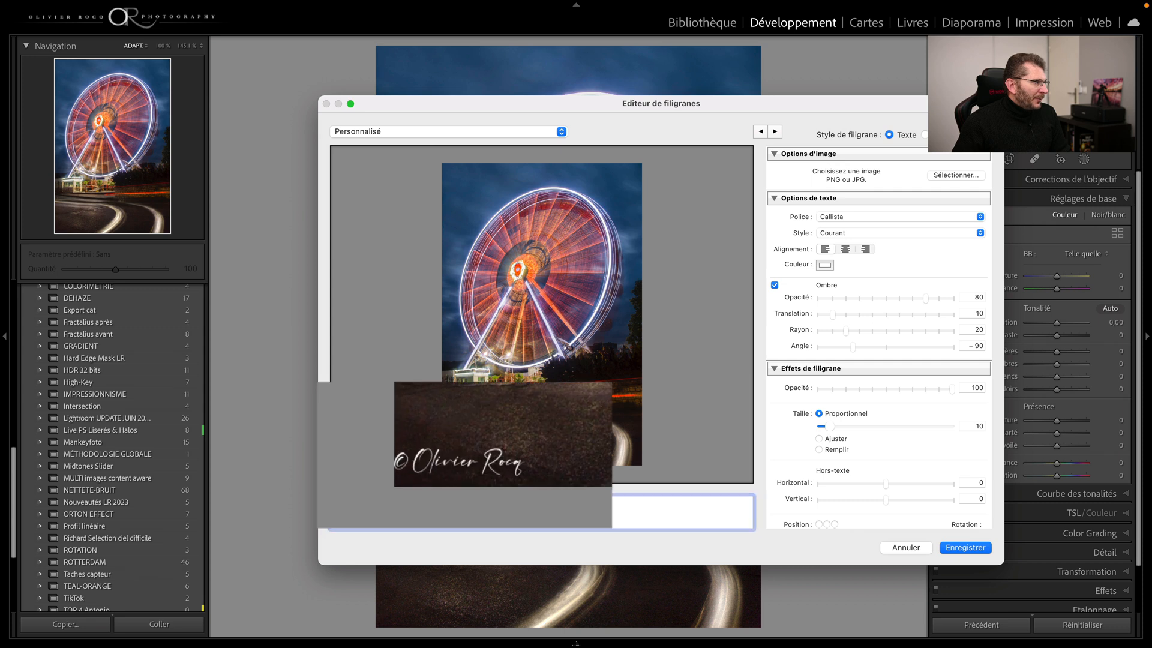
key("BackSpace")
key("BackSpace")
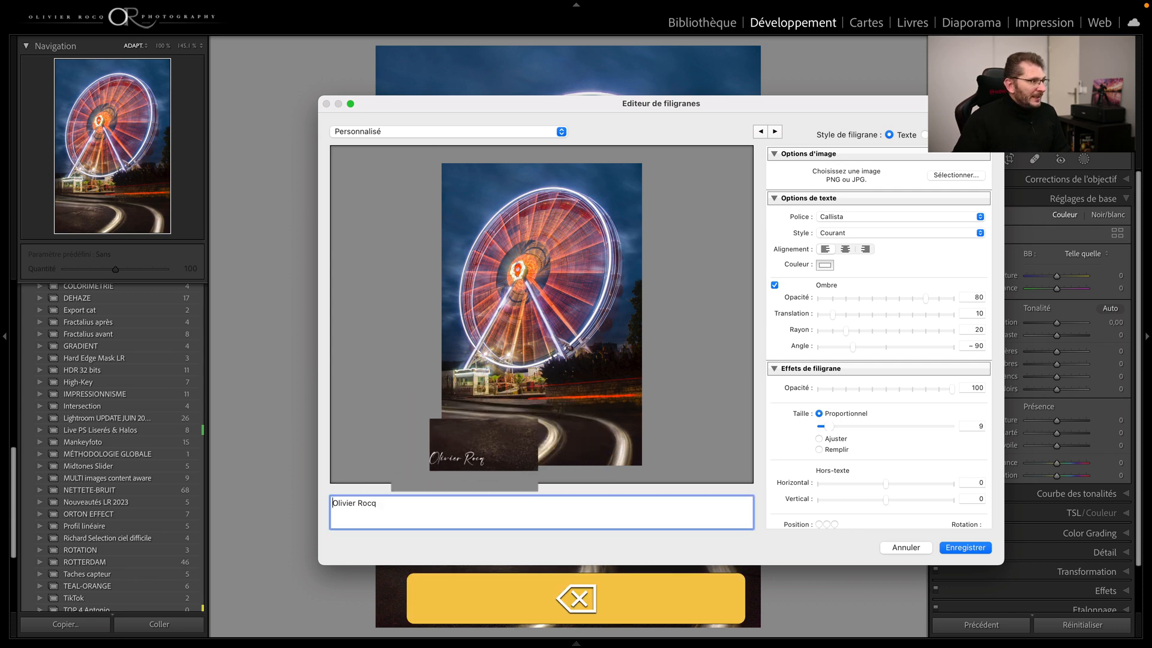
Step: Try the Italique style, return to Courant, and look at the text colour picker without changing the colour
left_click(859, 231)
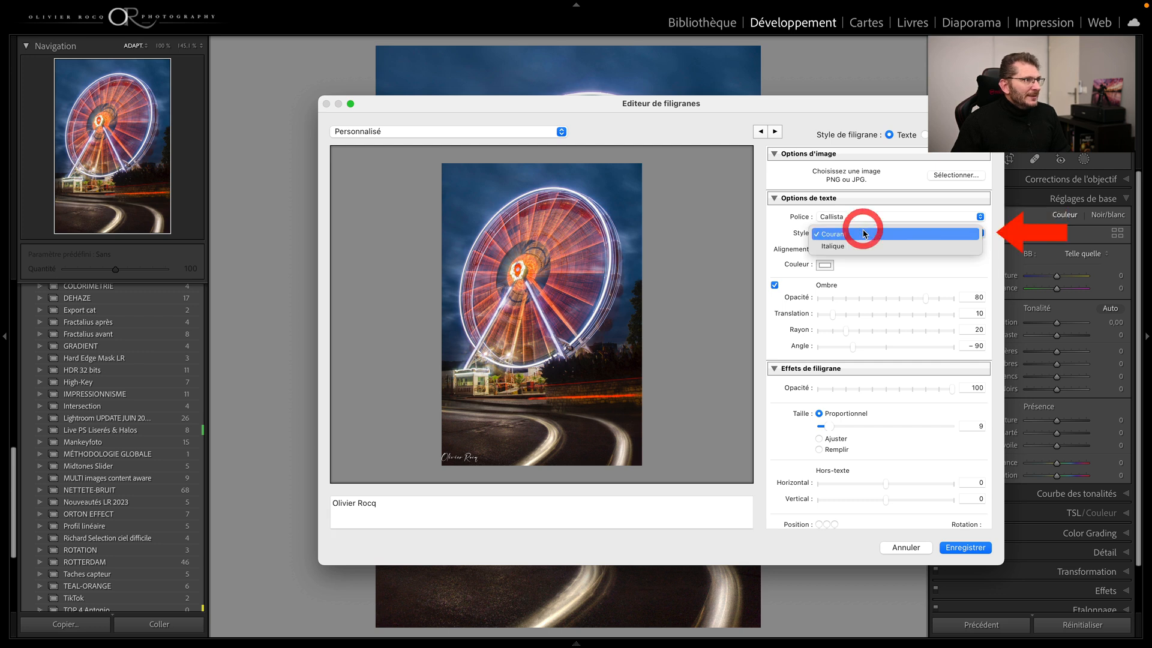
left_click(857, 248)
left_click(854, 233)
left_click(852, 220)
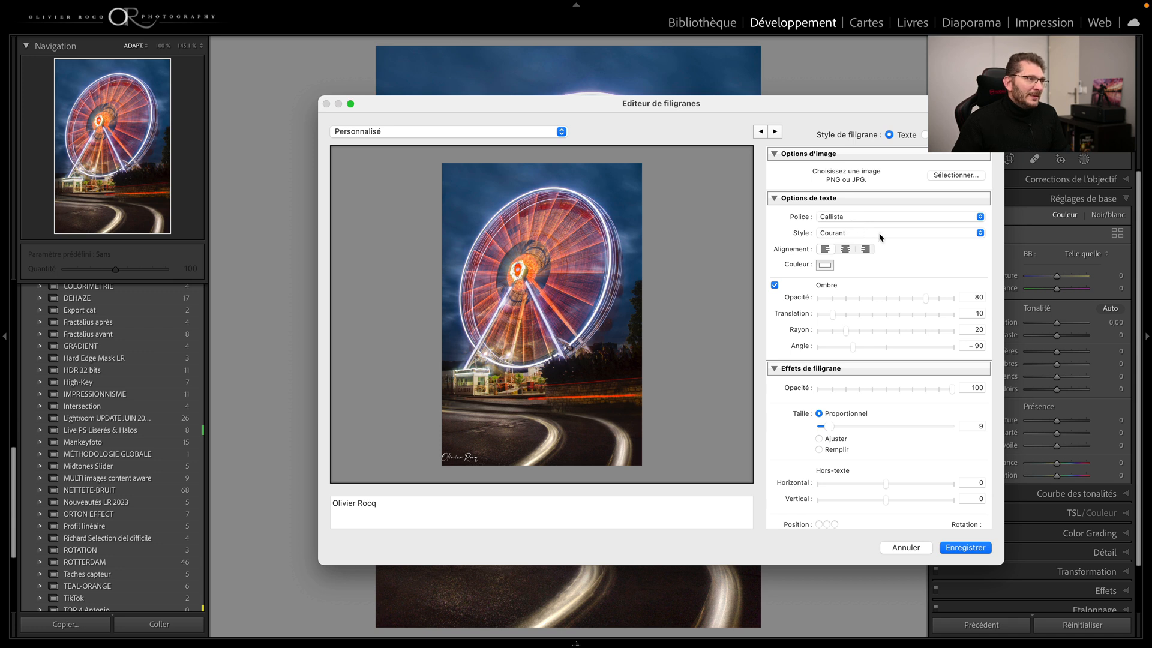
left_click(826, 265)
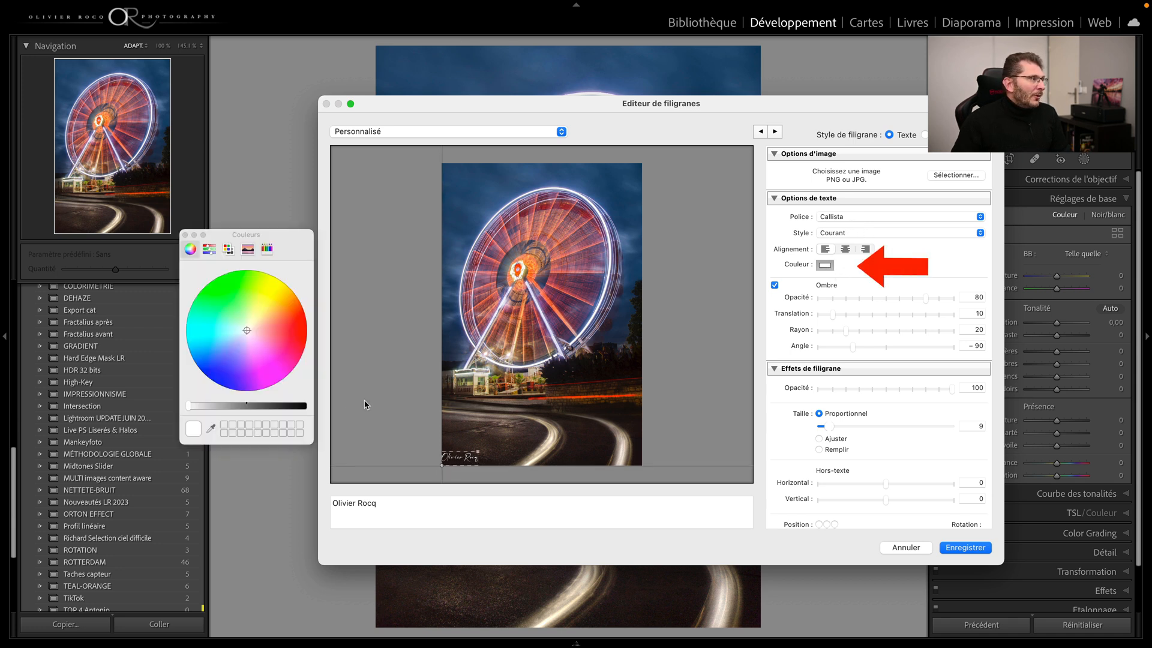
left_click(186, 236)
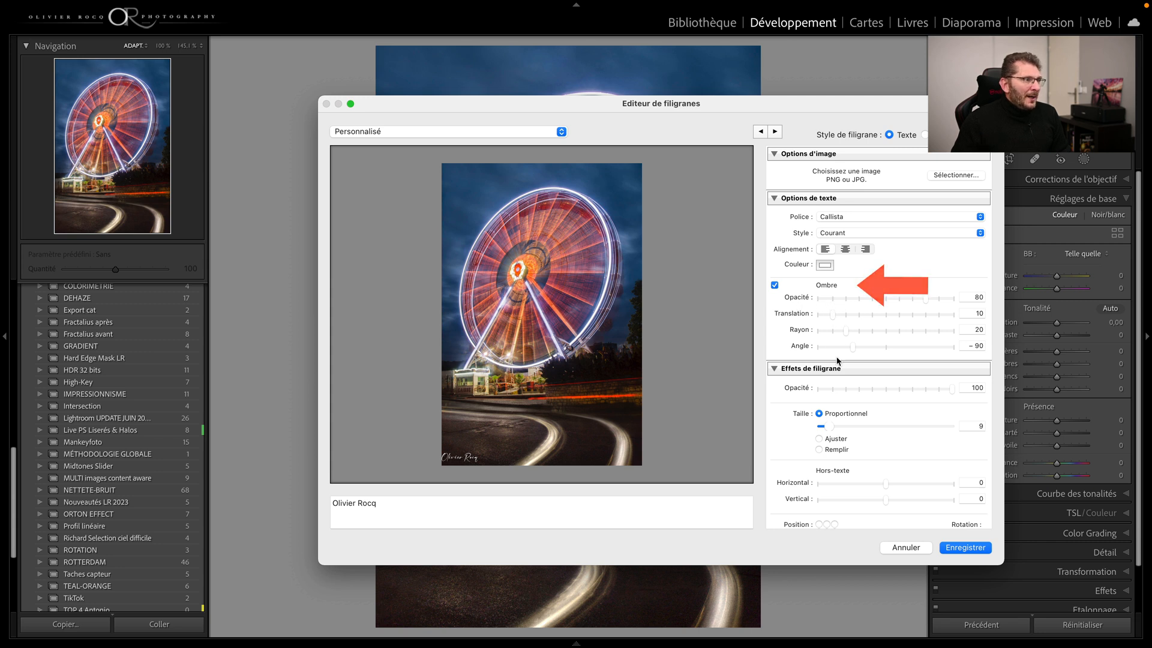
Step: Set the watermark's opacity to 35, its horizontal inset to 2 and its vertical inset to 1
scroll(956, 372, "down", 2)
left_click_drag(952, 369, 931, 368)
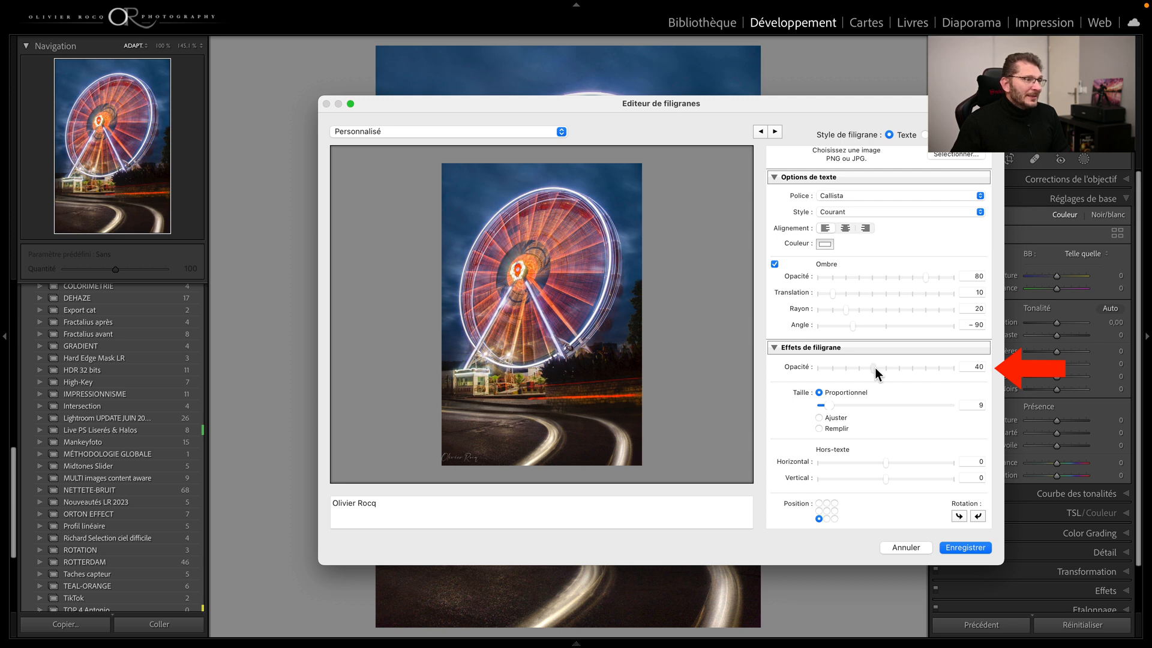
left_click_drag(876, 368, 868, 369)
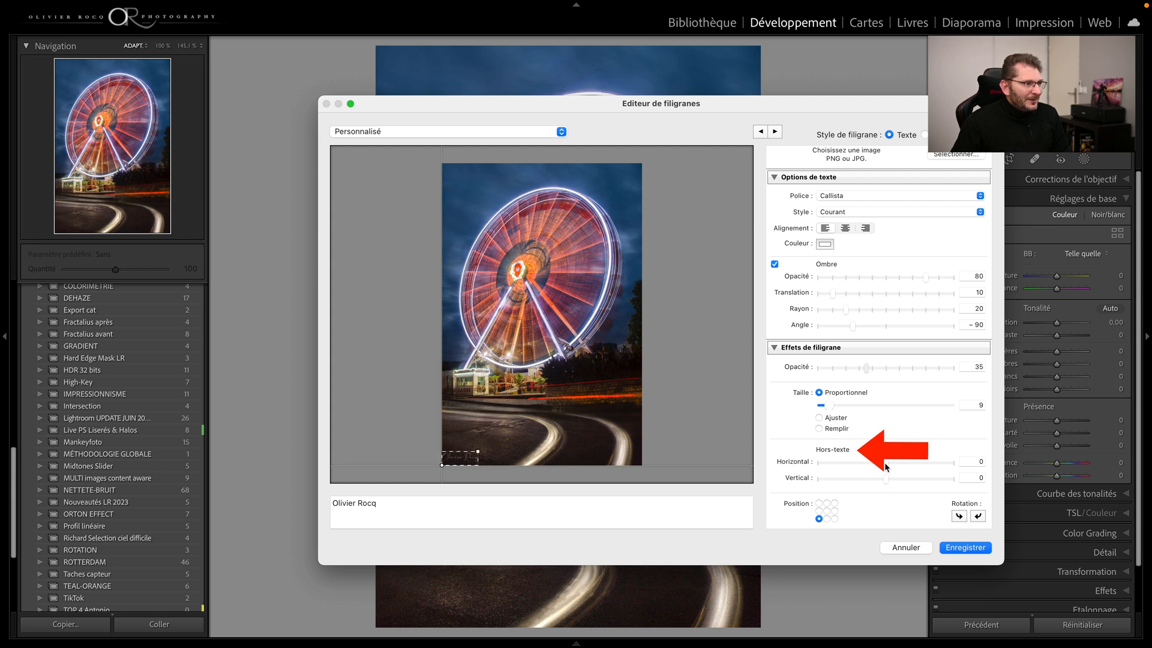
left_click_drag(886, 462, 902, 464)
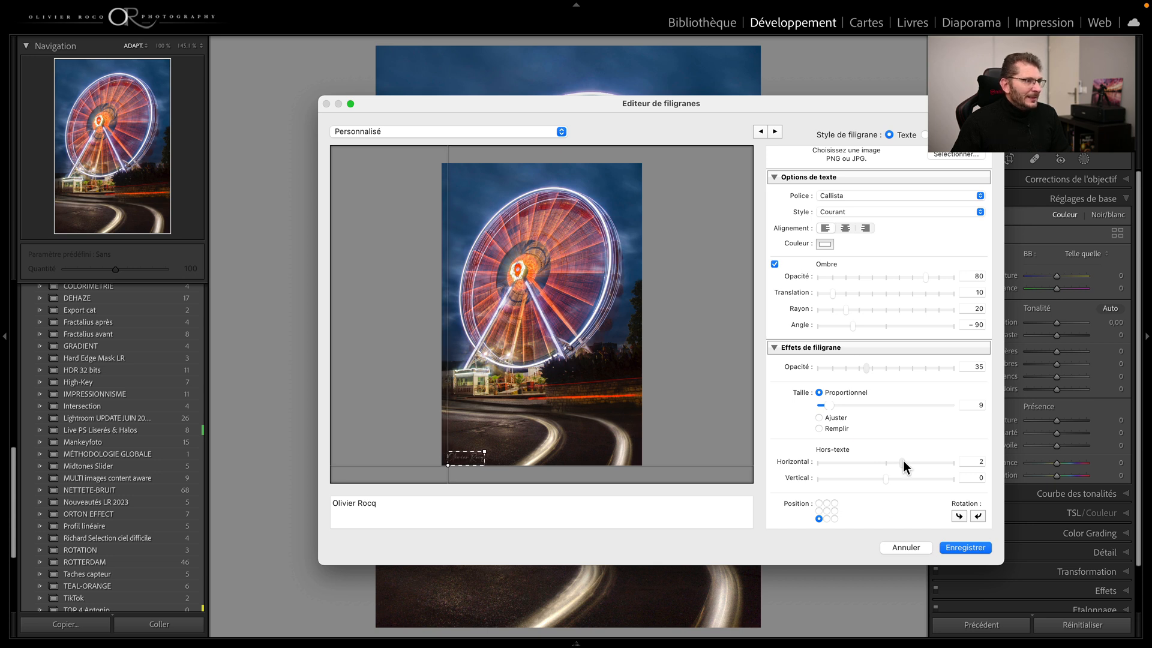
left_click_drag(886, 478, 892, 480)
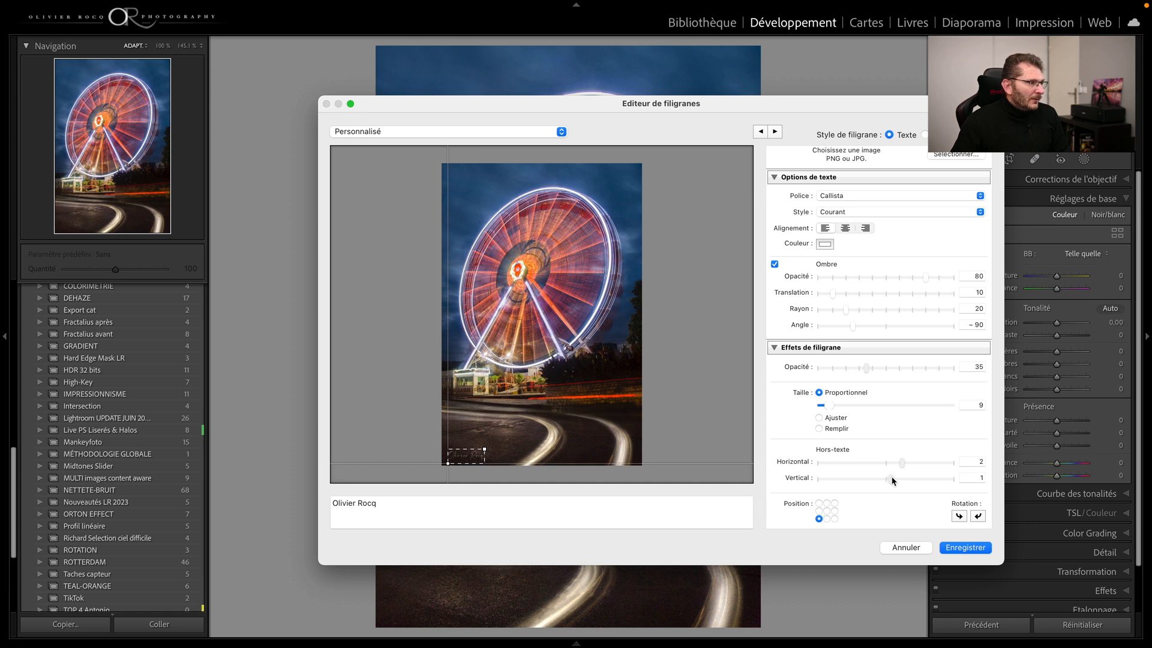
Step: Try several anchor positions for the watermark on the photo and return it to the lower-left corner
left_click(827, 519)
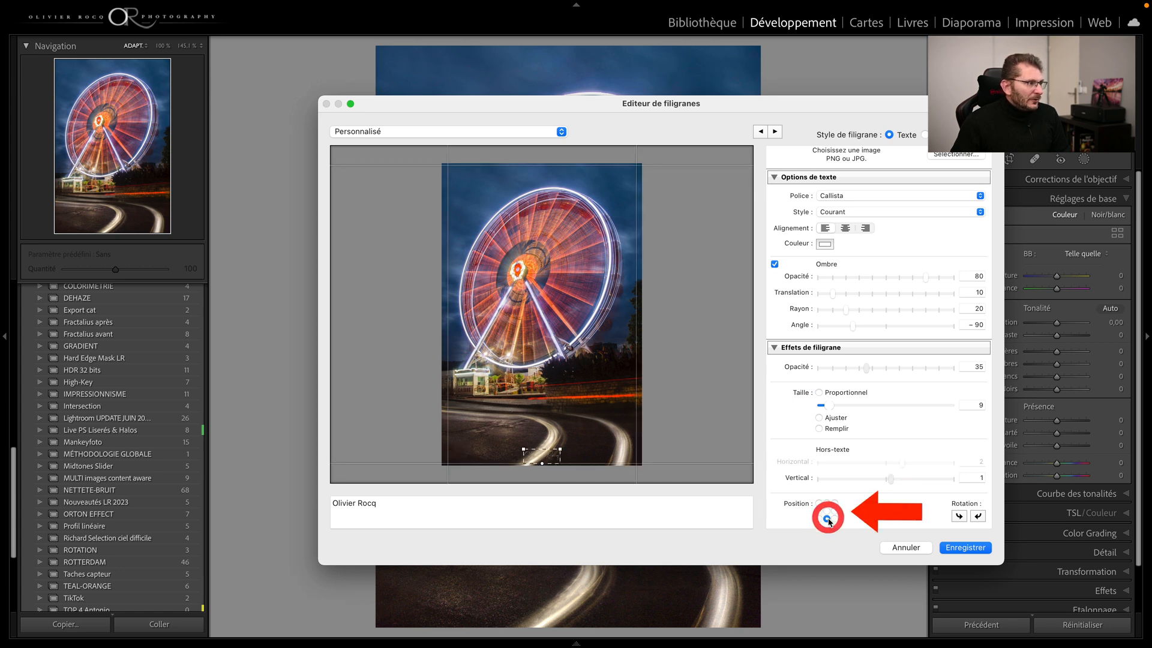
left_click(835, 518)
left_click(819, 519)
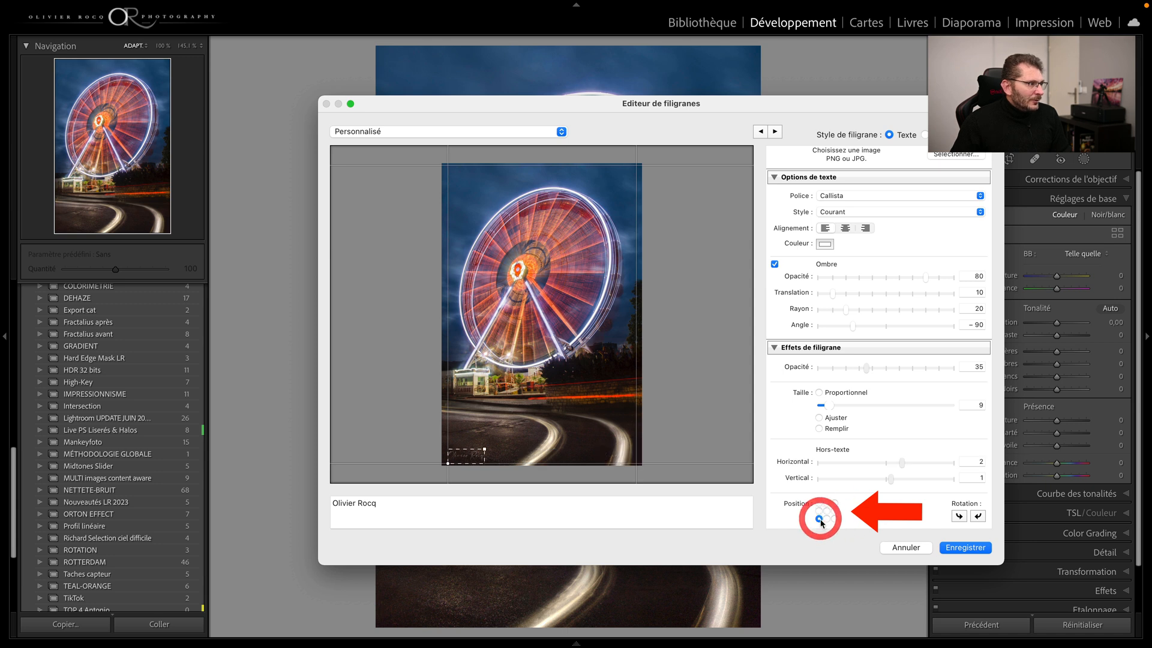
left_click(819, 502)
left_click(827, 511)
left_click(834, 503)
left_click(834, 519)
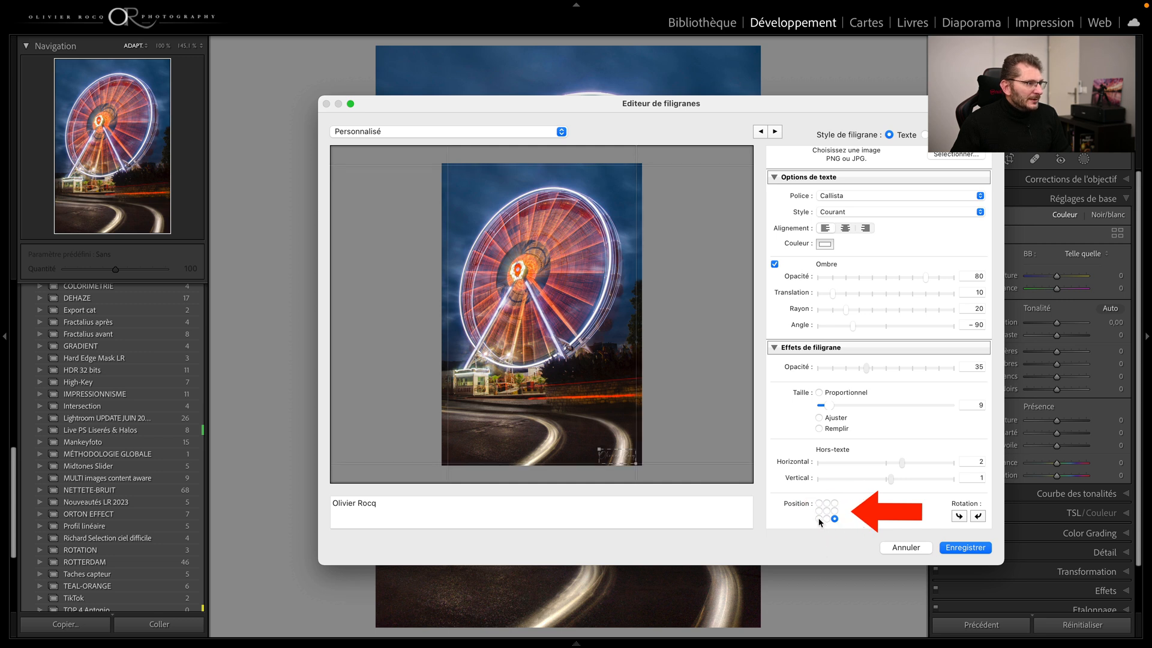
left_click(818, 519)
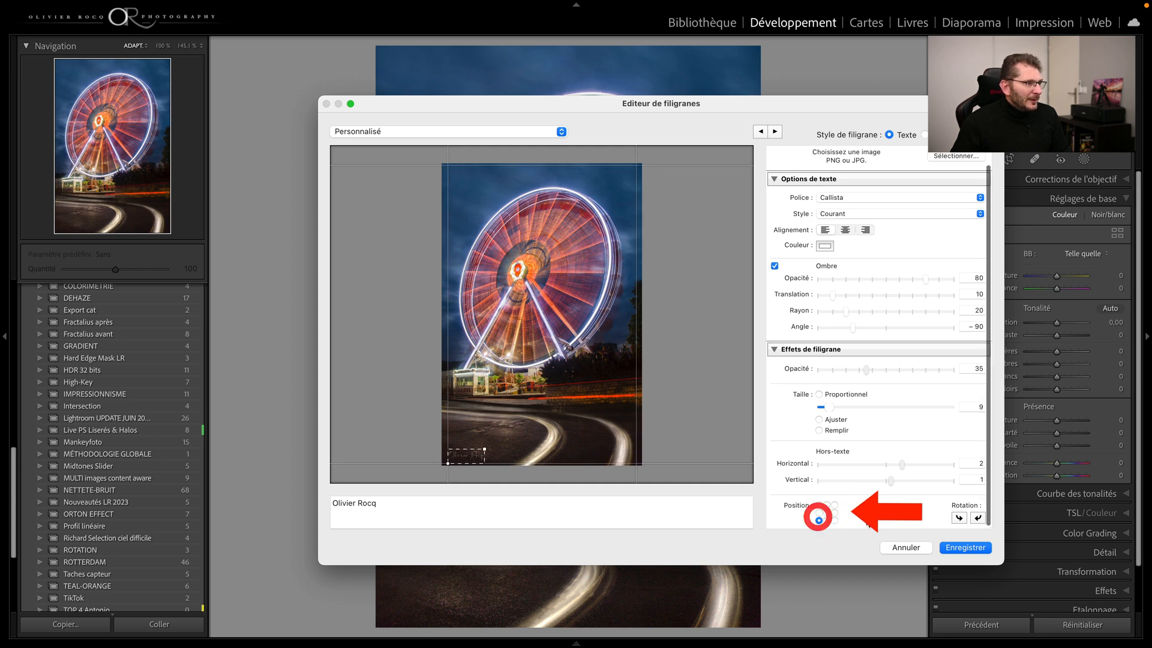
Step: Try the watermark rotated vertically in different photo corners, and restore it to horizontal in the lower-left corner with a vertical inset of 1
left_click(979, 518)
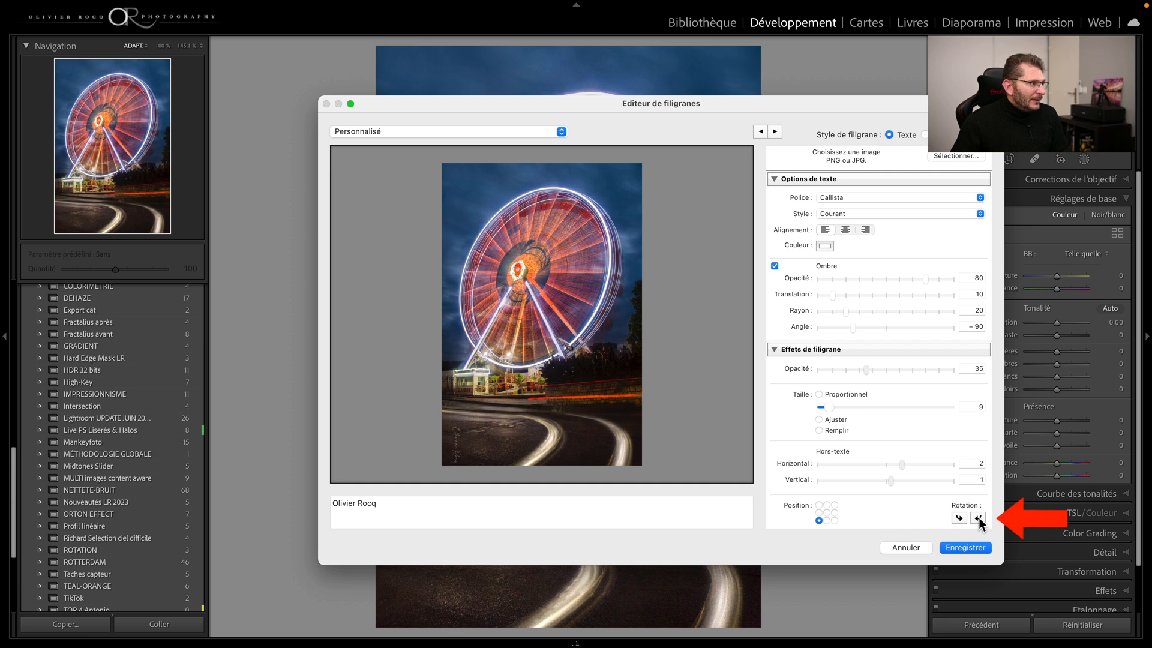
left_click_drag(895, 482, 902, 482)
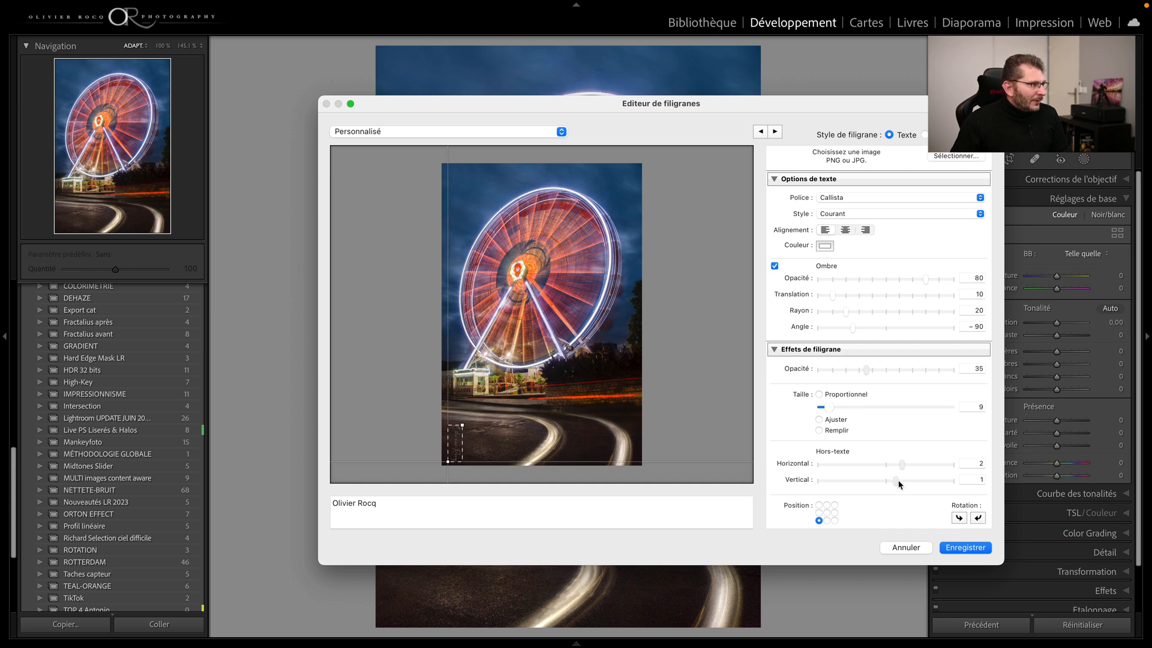
left_click(834, 520)
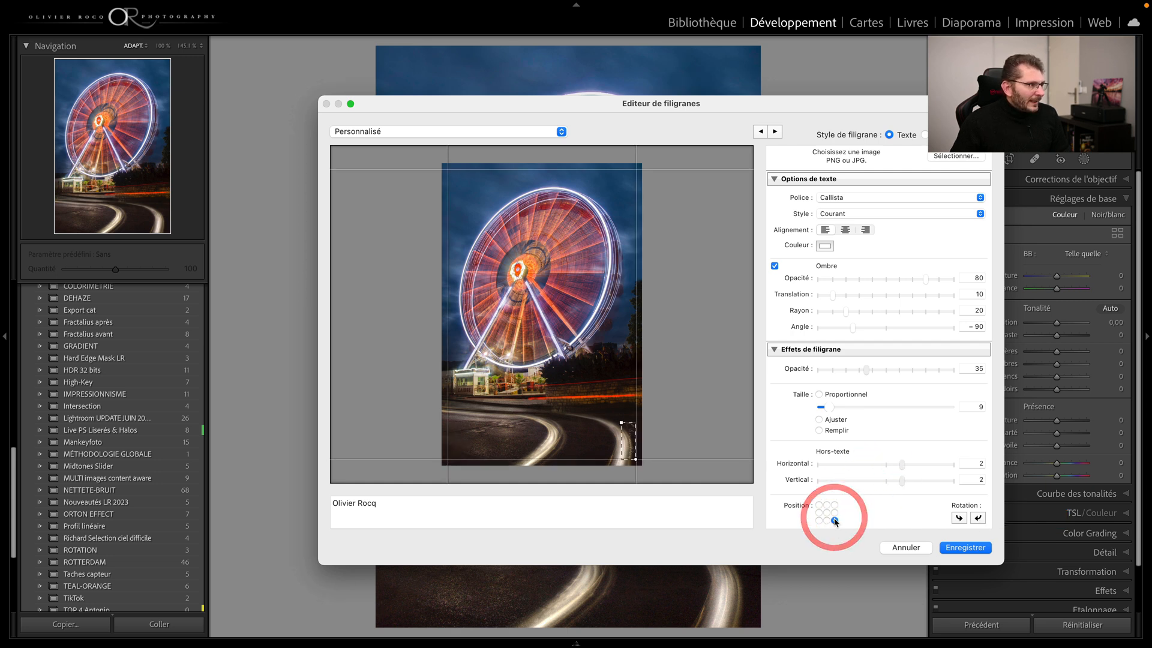
left_click_drag(903, 486, 886, 482)
left_click(834, 505)
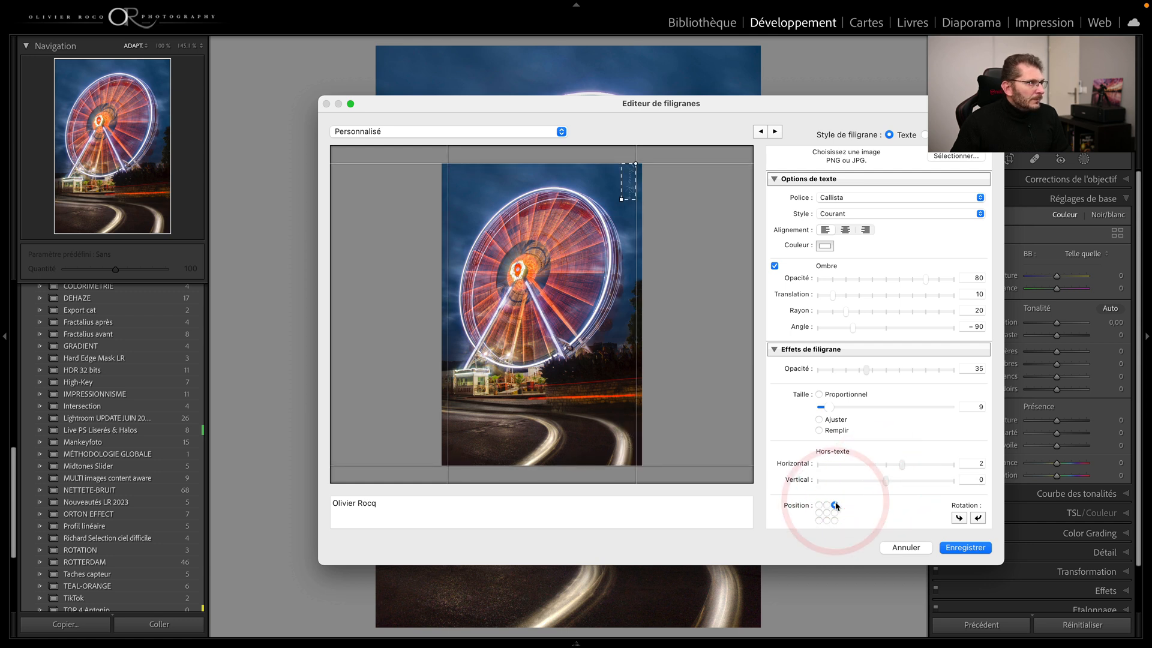
left_click_drag(886, 481, 900, 481)
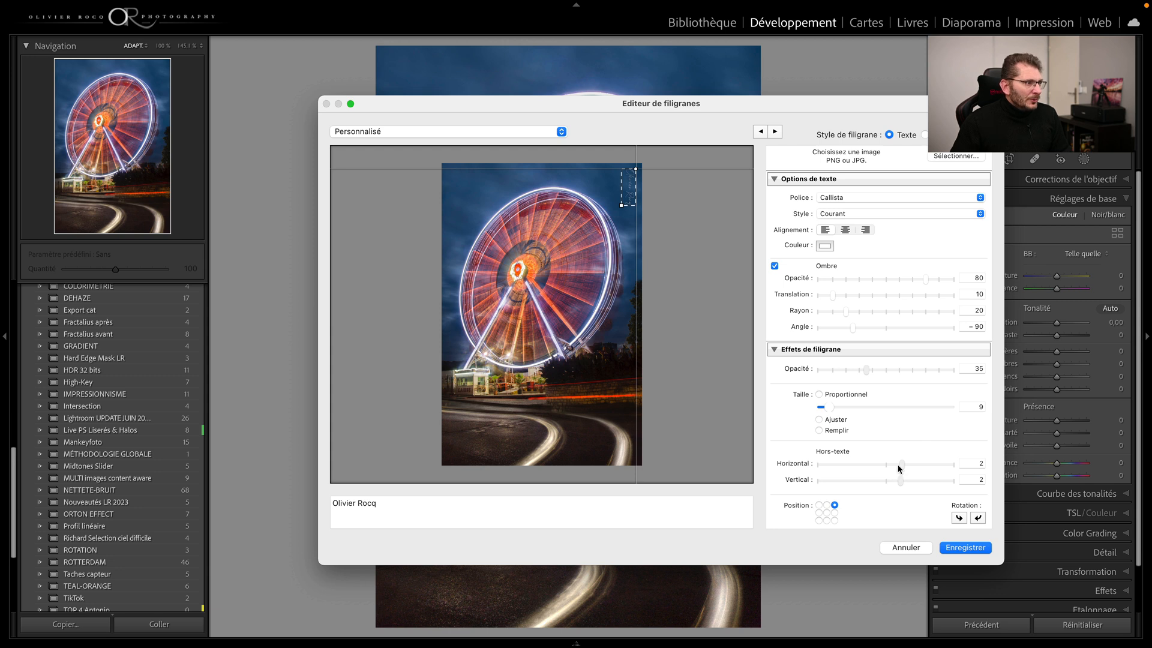
left_click(819, 520)
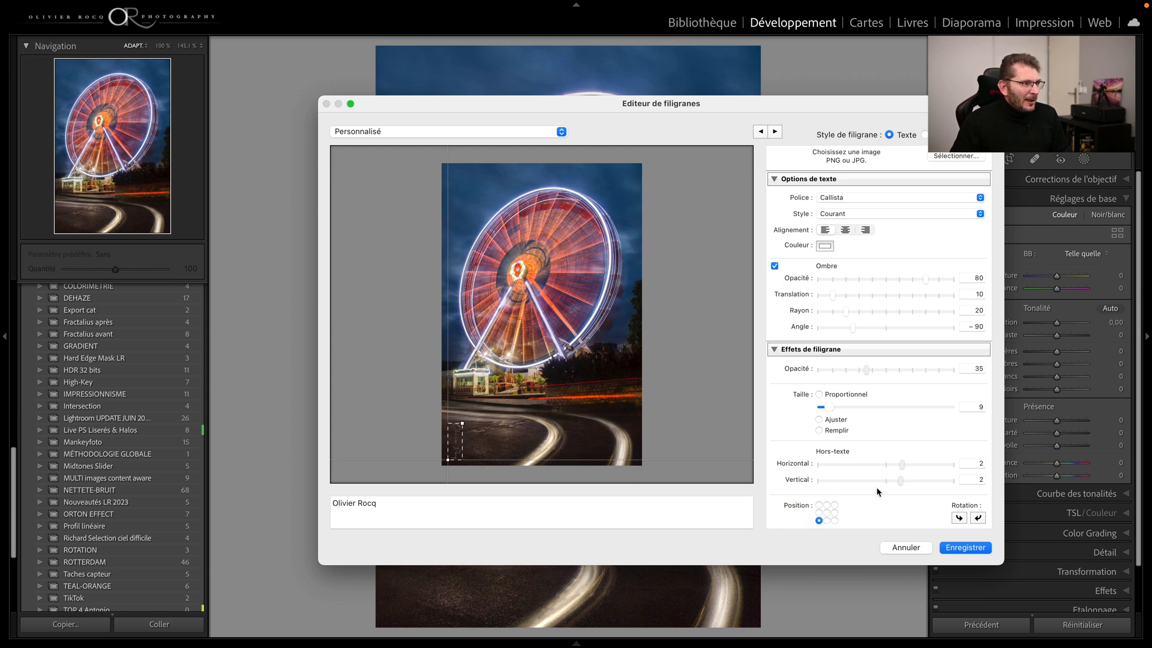
left_click(977, 517)
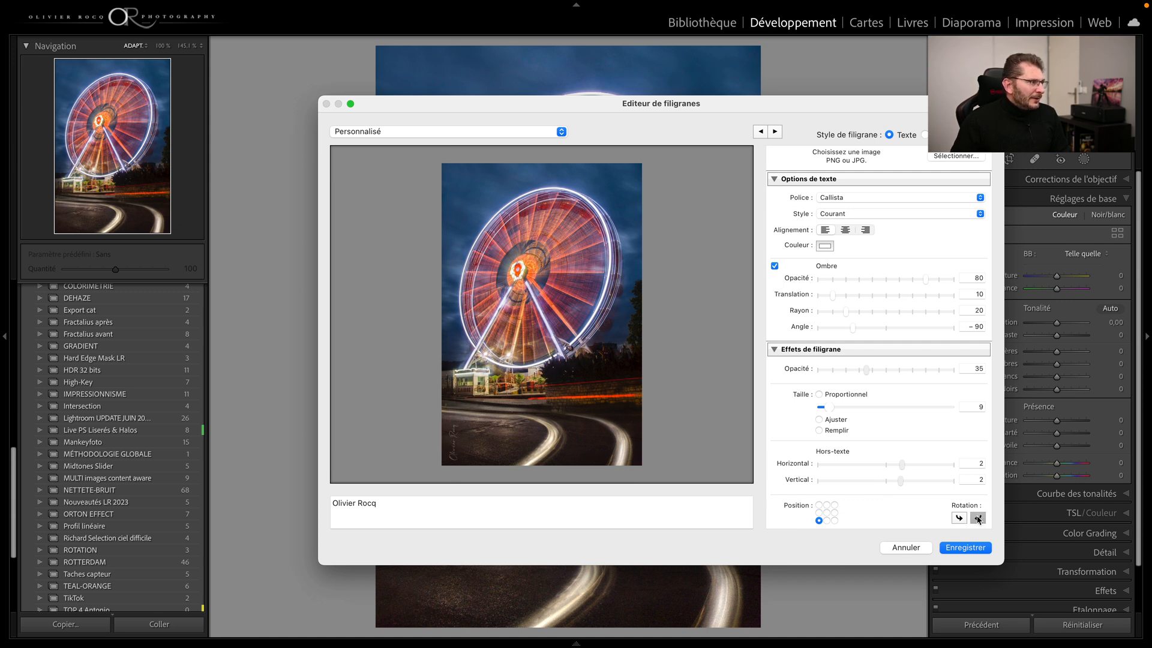
left_click(892, 480)
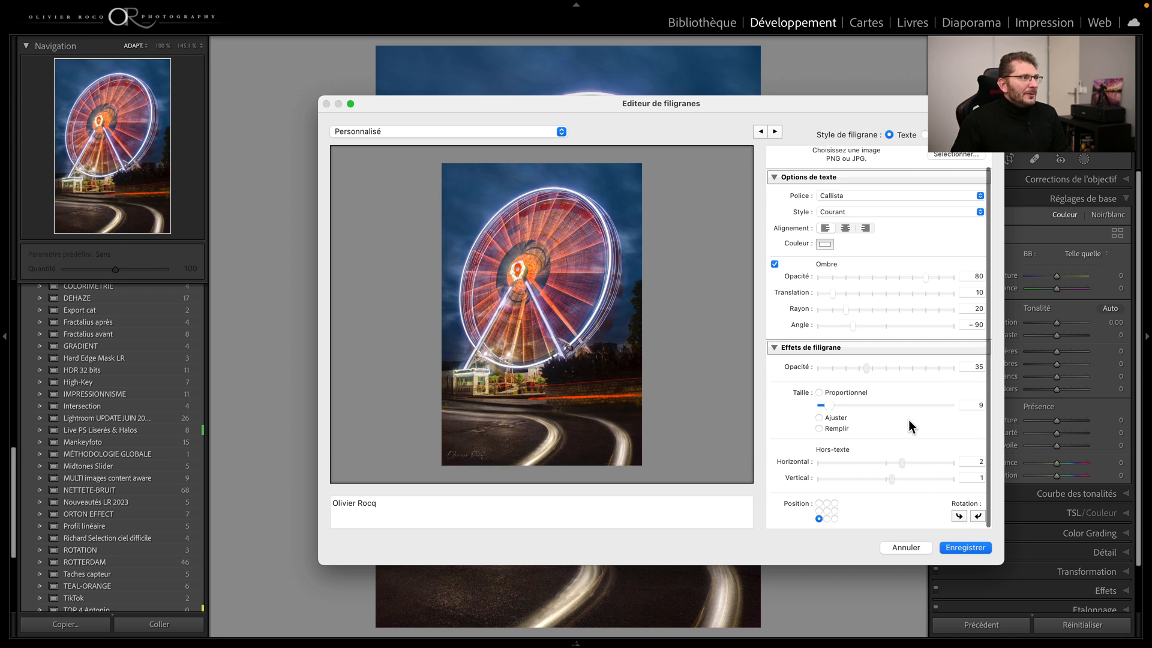
Step: Save the current watermark settings as a new preset named "Signature manuscrite blanche" and close the watermark editor
scroll(864, 270, "up", 1)
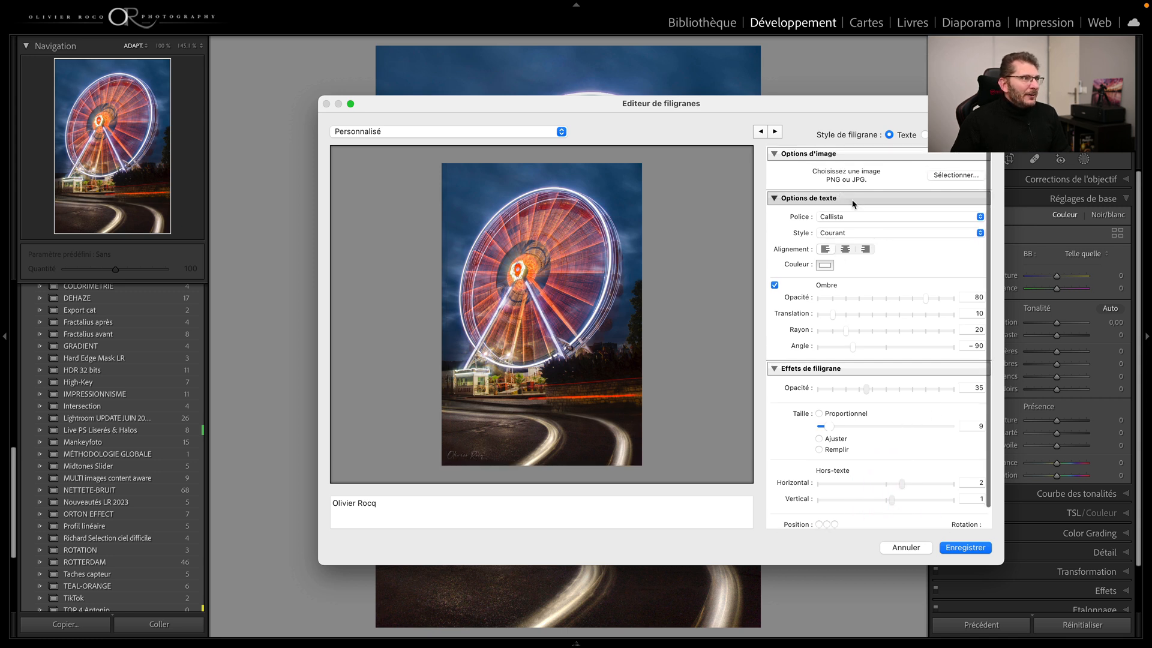
left_click(561, 132)
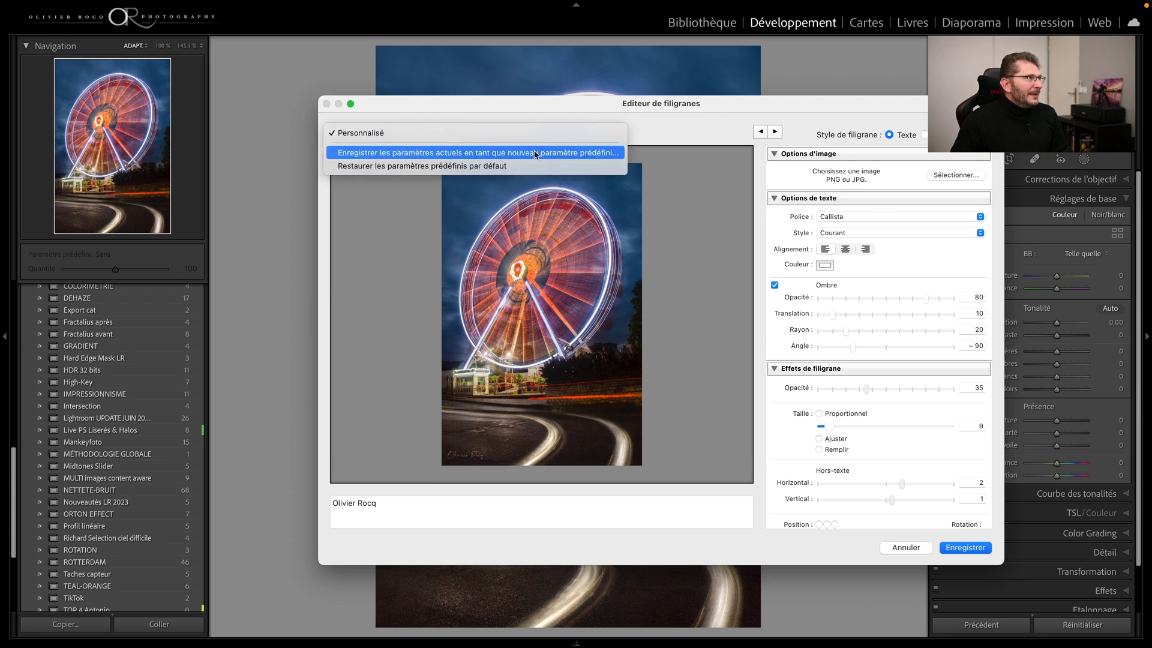
left_click(545, 154)
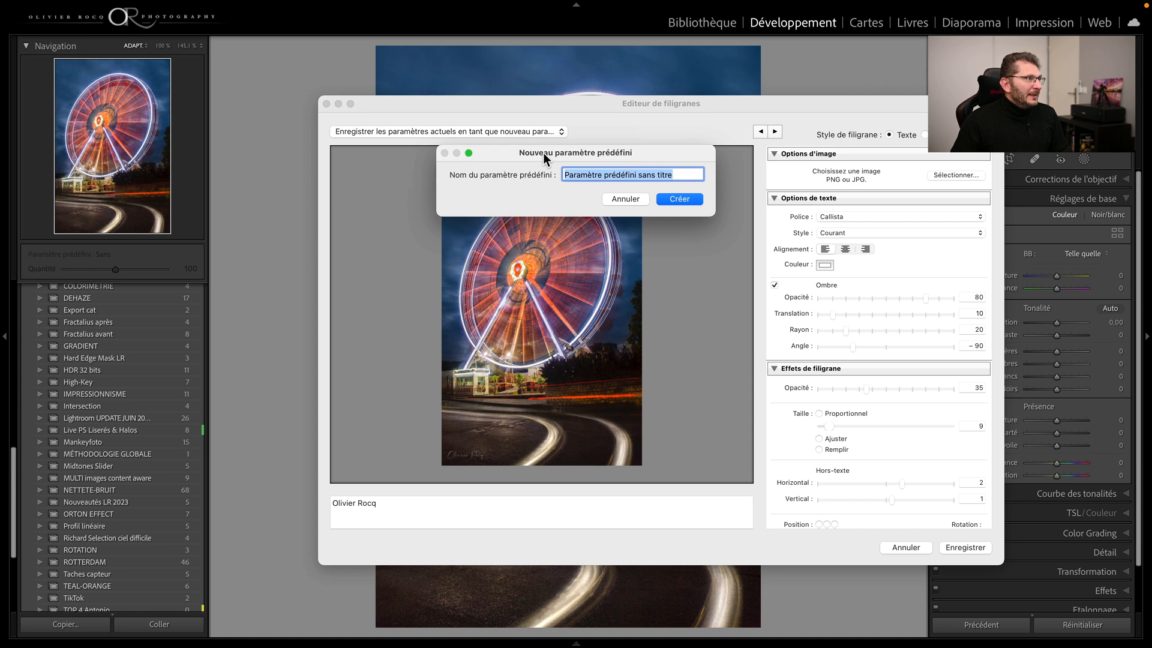
type("Signature man")
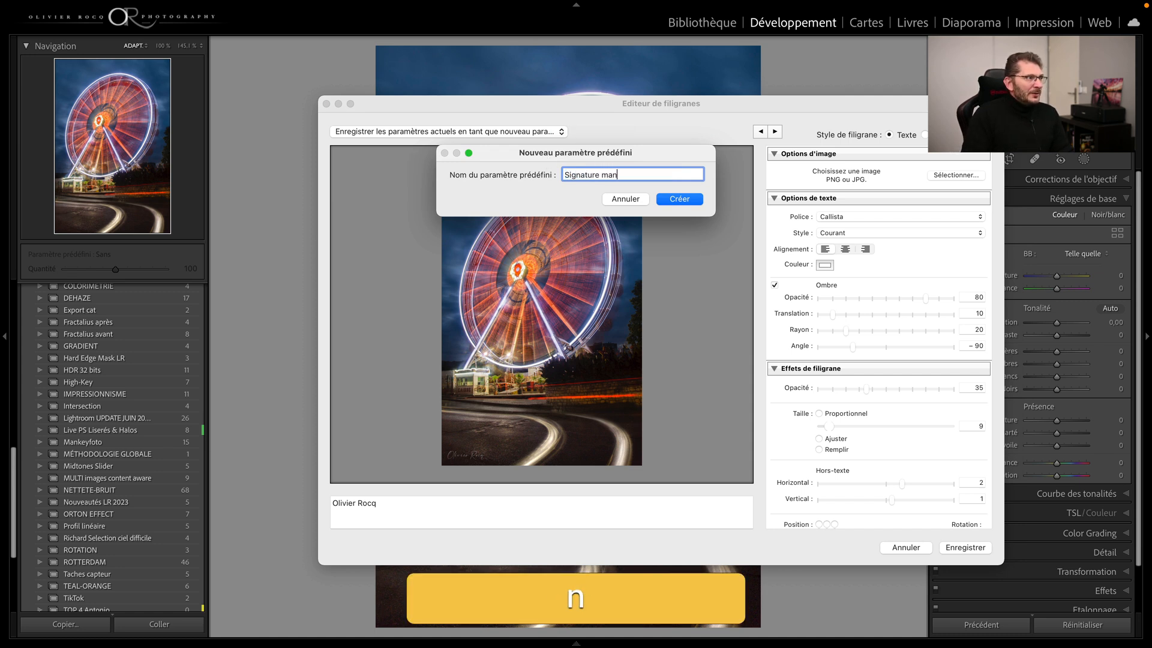
type("uscrite blanche")
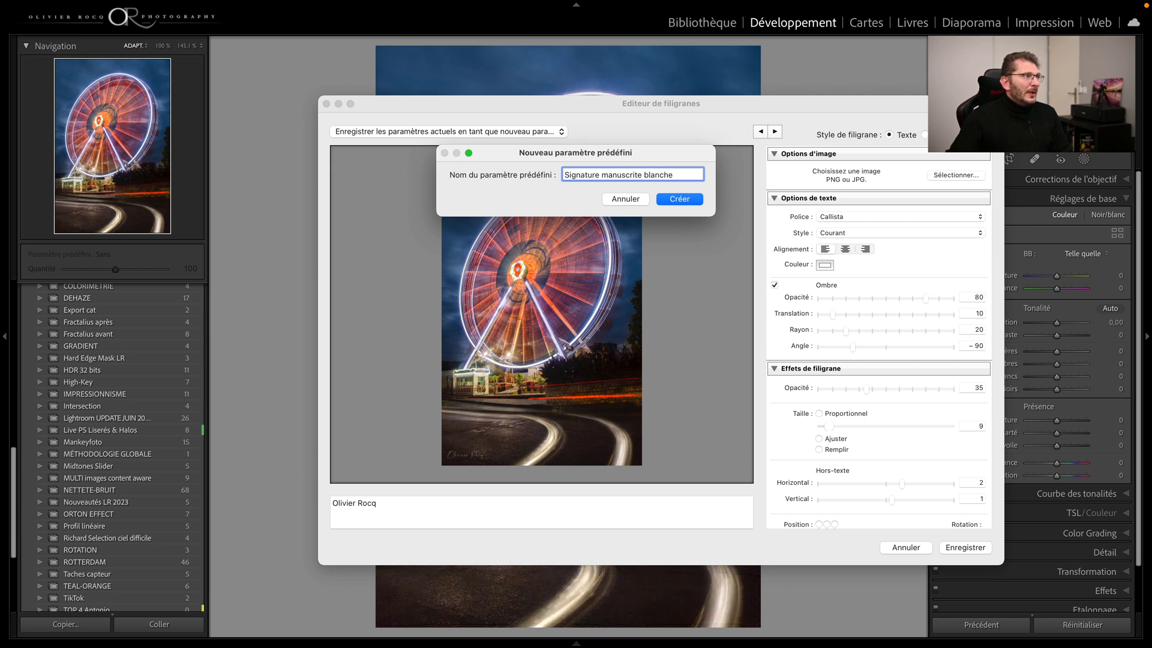
left_click(677, 203)
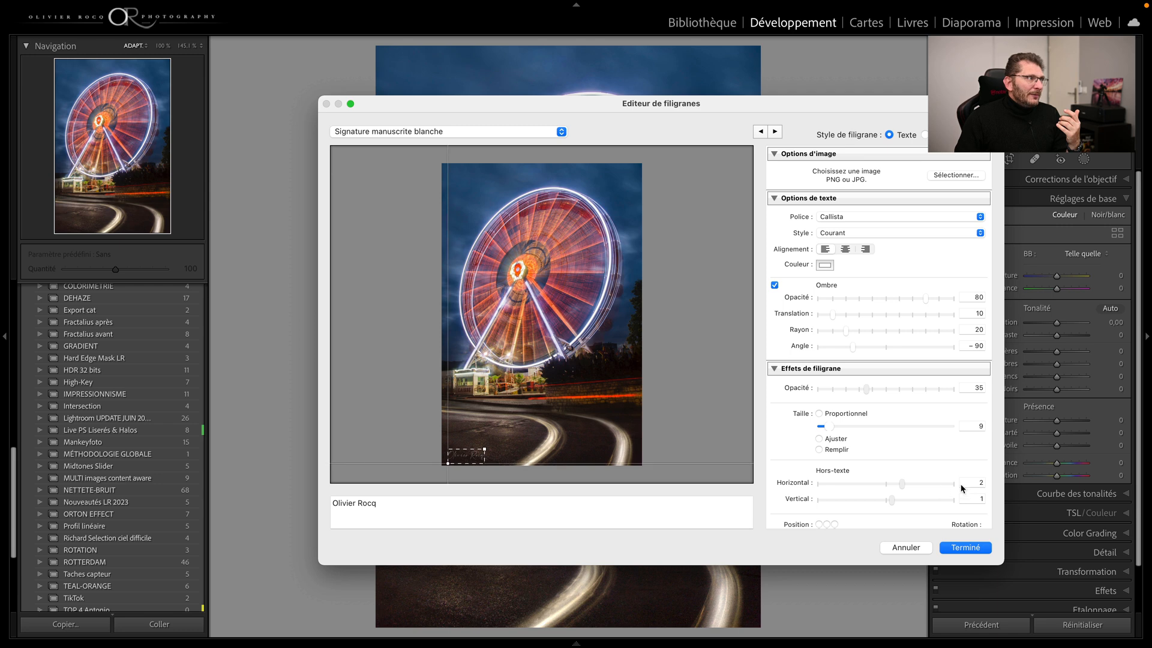
left_click(965, 547)
Step: Return to the Library grid and open the export settings for the four selected photos
key("g")
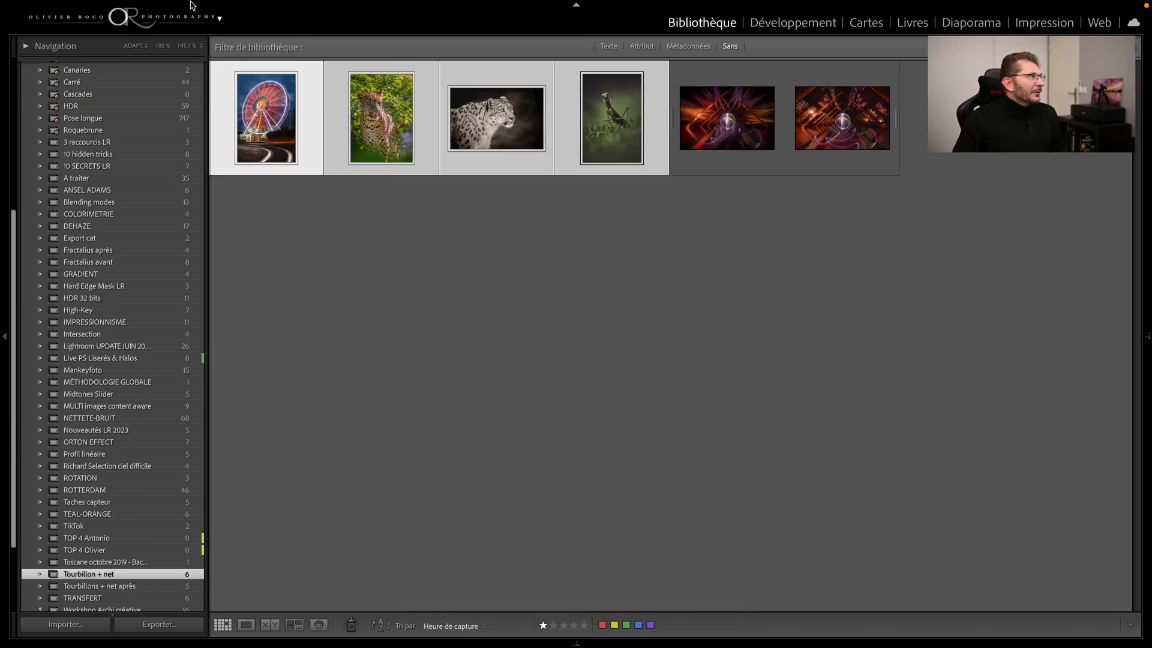
mouse_move(191, 3)
left_click(129, 6)
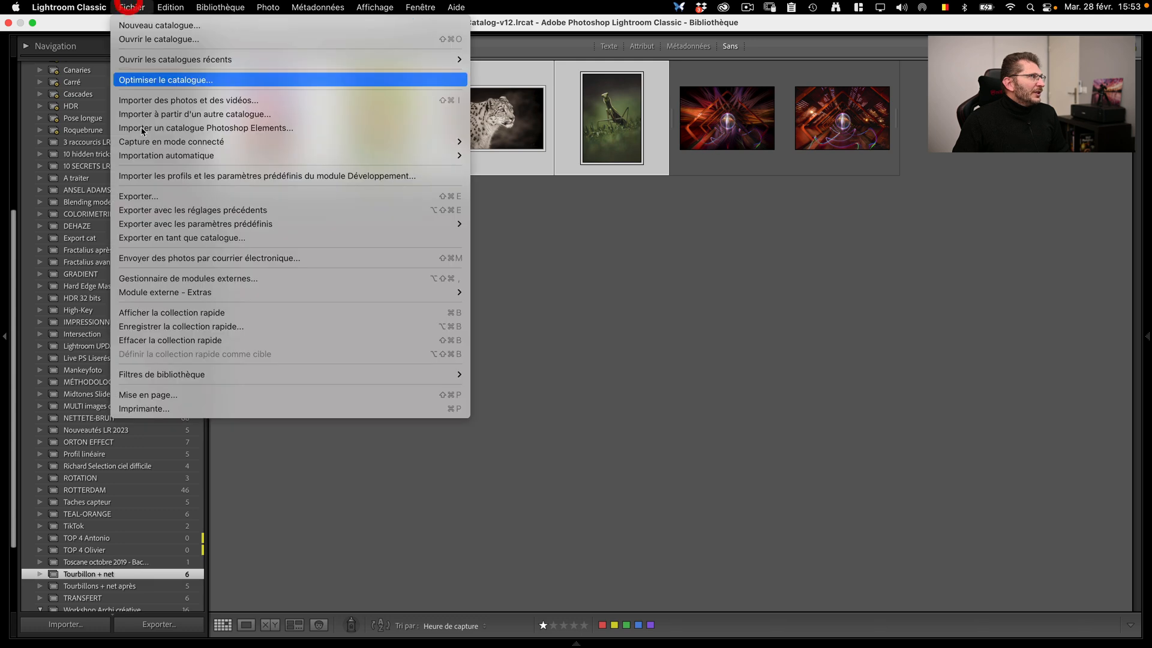
left_click(160, 192)
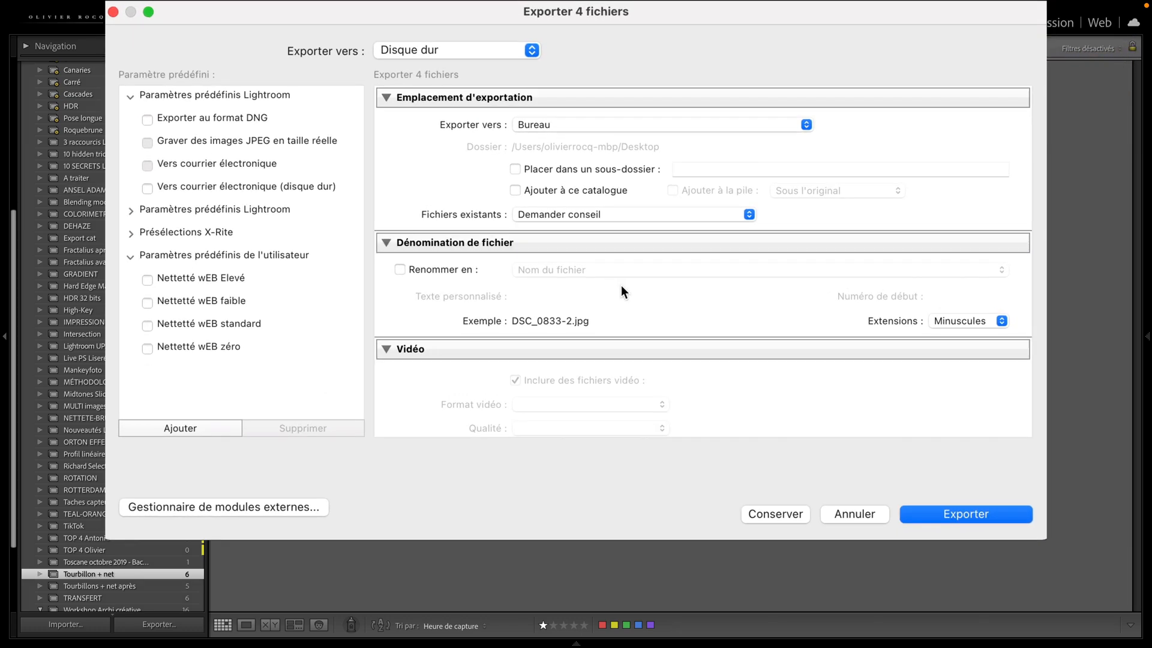
Step: Enable the "Signature manuscrite blanche" watermark in the export settings and export the four photos
scroll(607, 266, "down", 5)
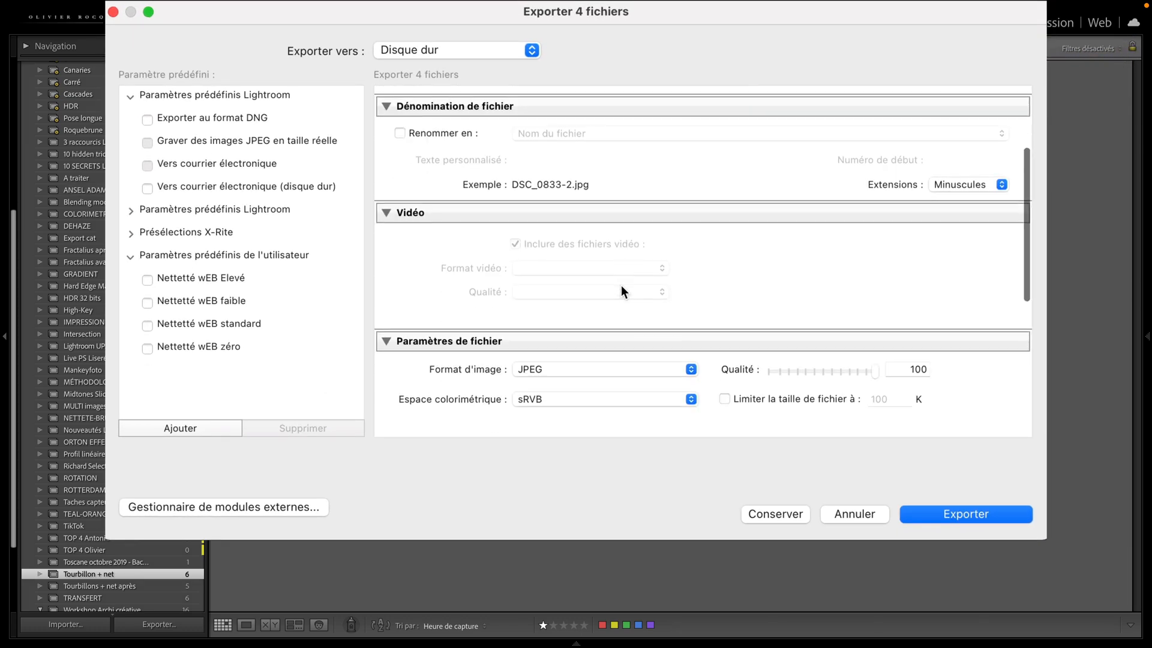
scroll(606, 324, "down", 5)
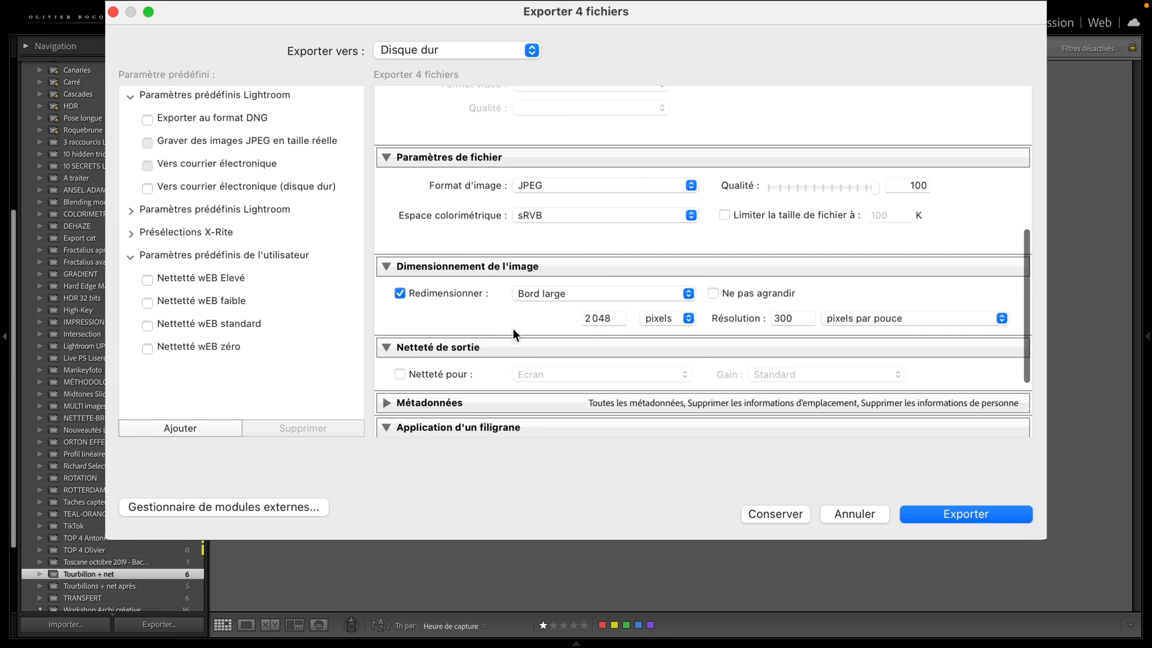
scroll(513, 330, "down", 4)
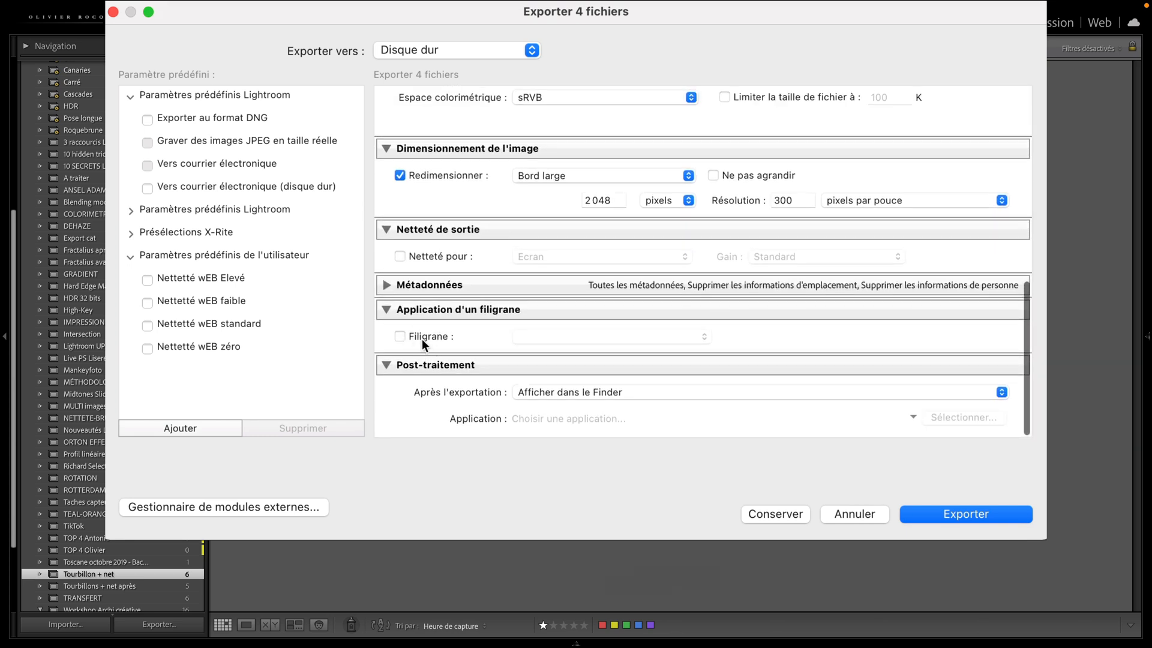
left_click(401, 336)
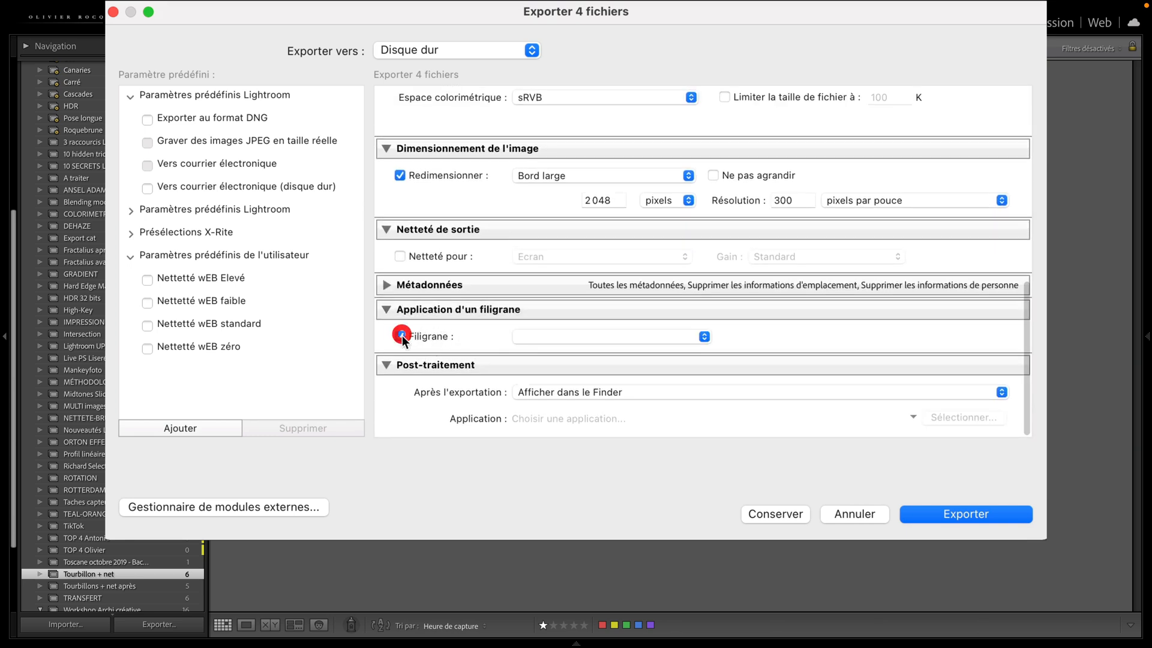
left_click(654, 335)
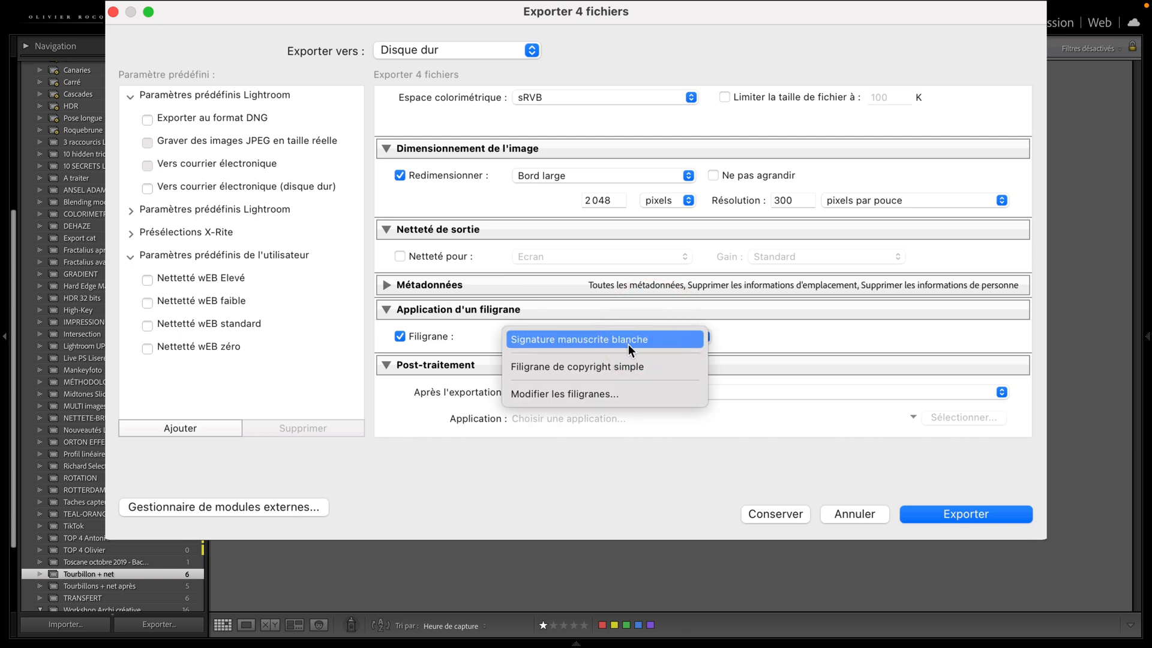
left_click(567, 344)
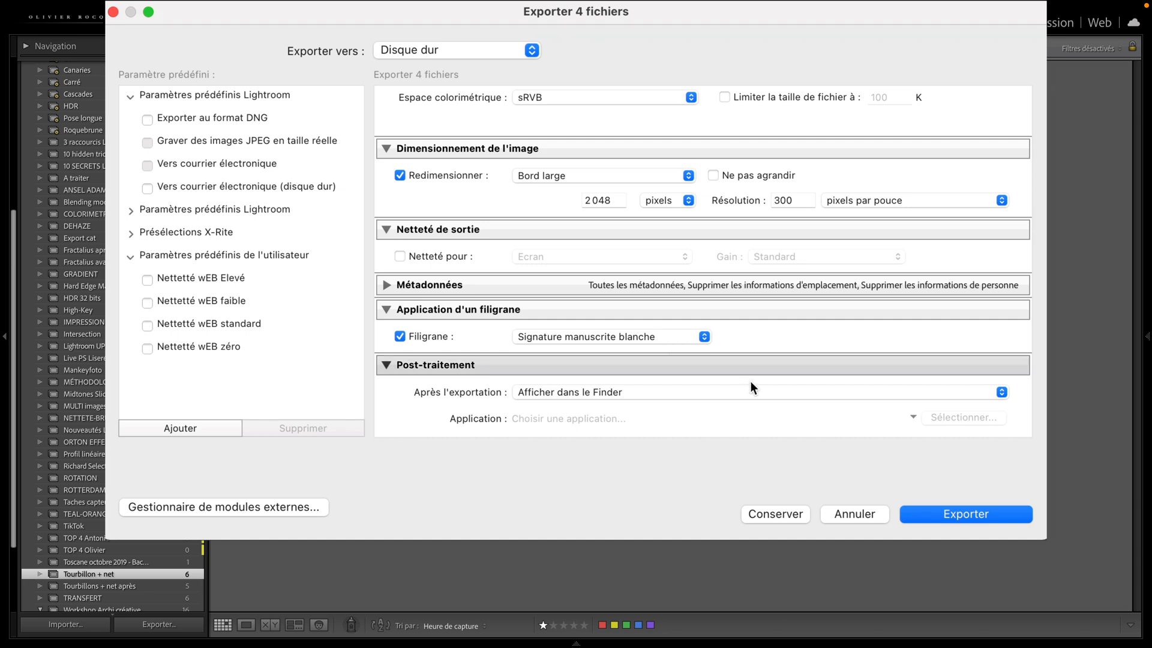
left_click(962, 515)
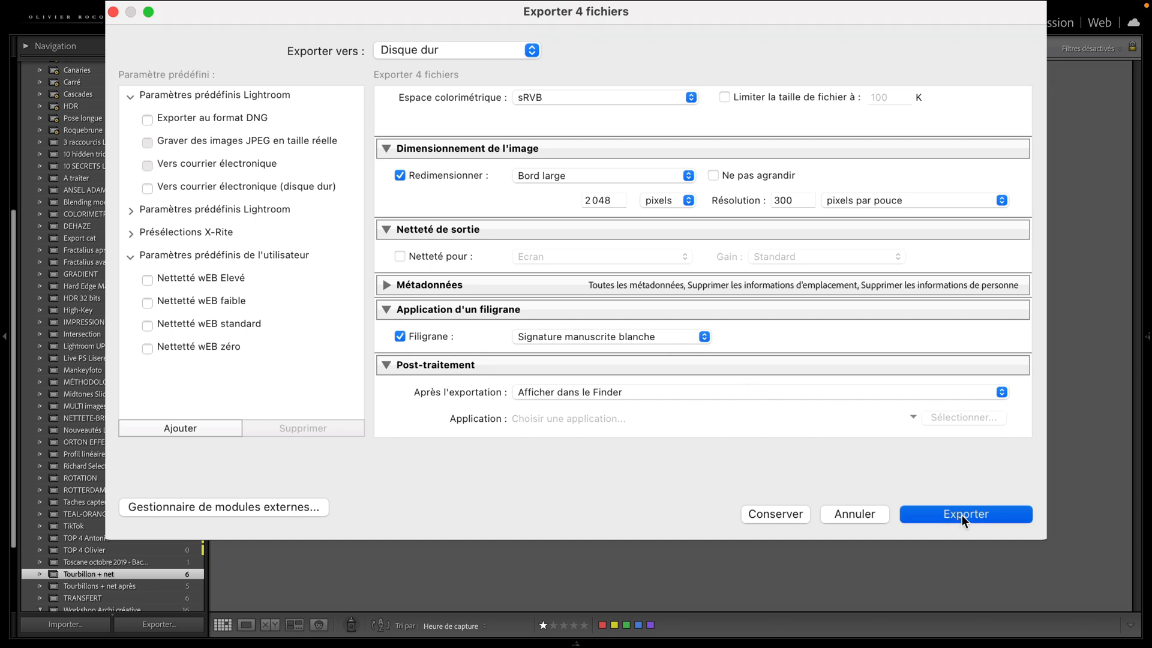
left_click(709, 325)
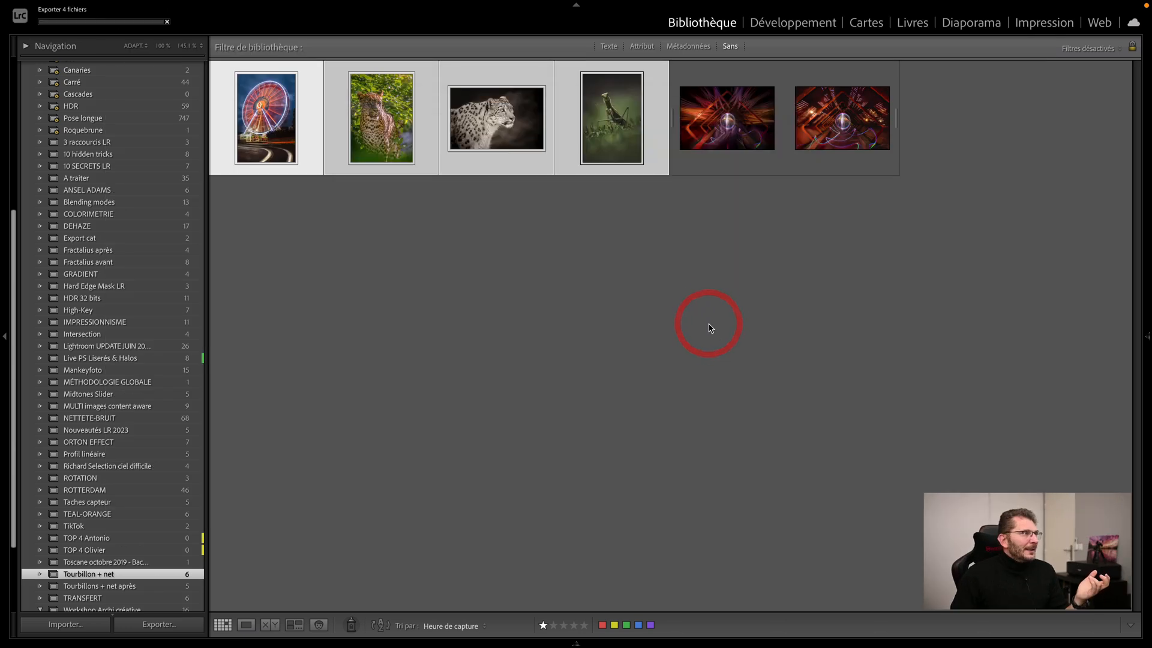
Step: Preview the exported JPEGs one after another in Finder to check their signature watermark, and close the preview
key("shift")
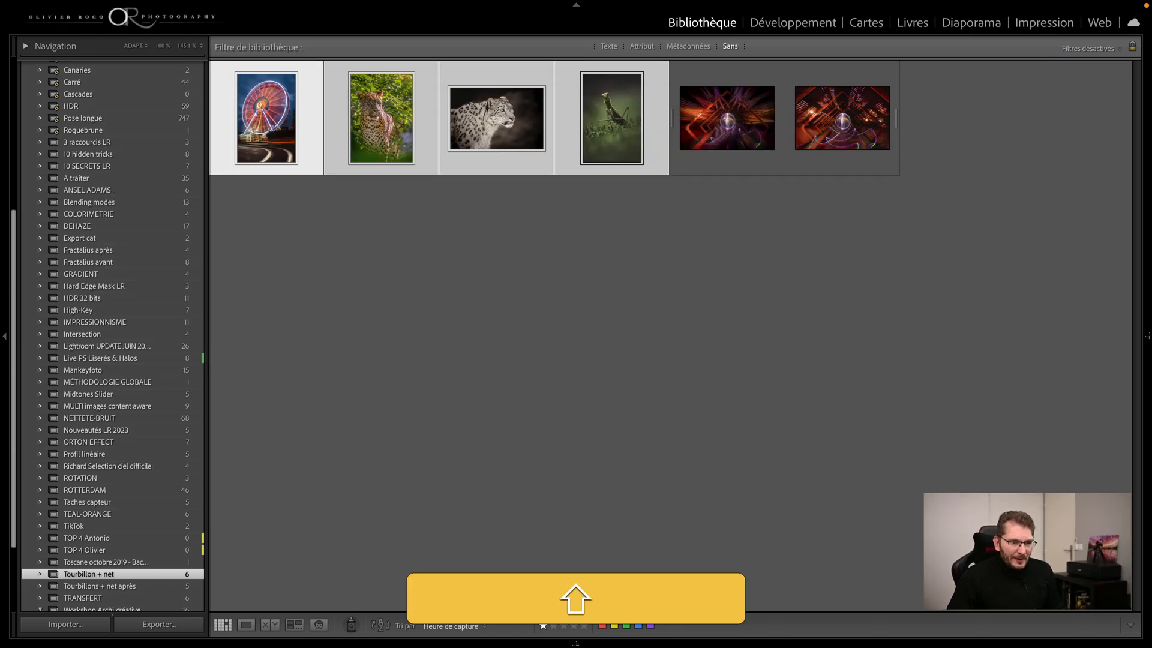
key("space")
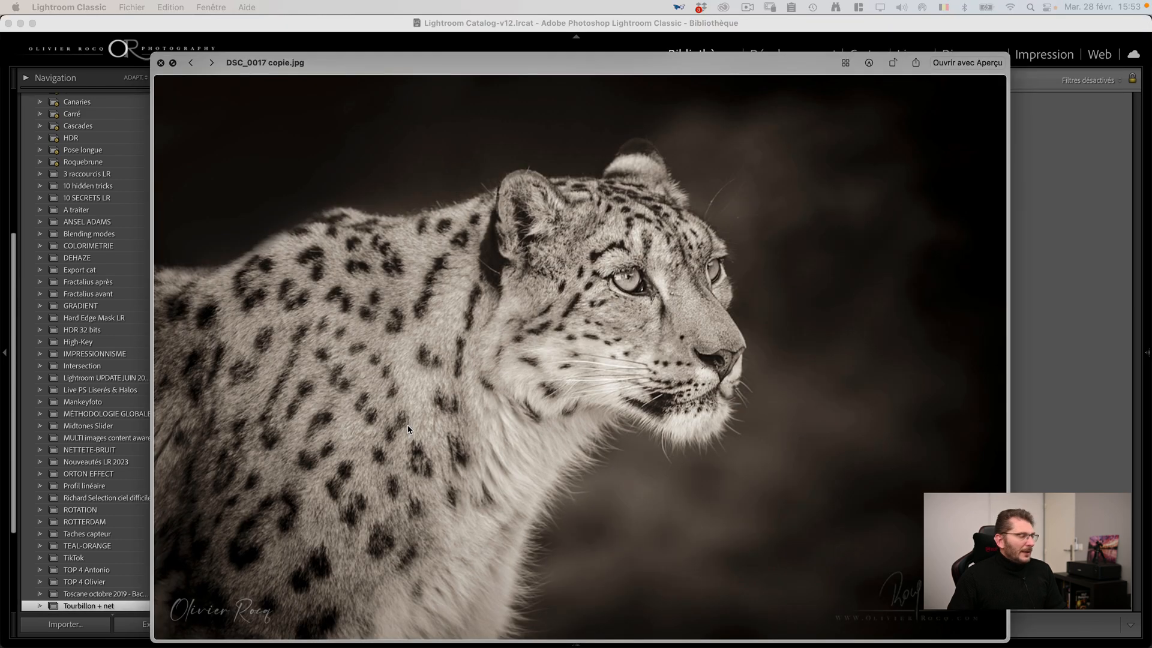
key("Right")
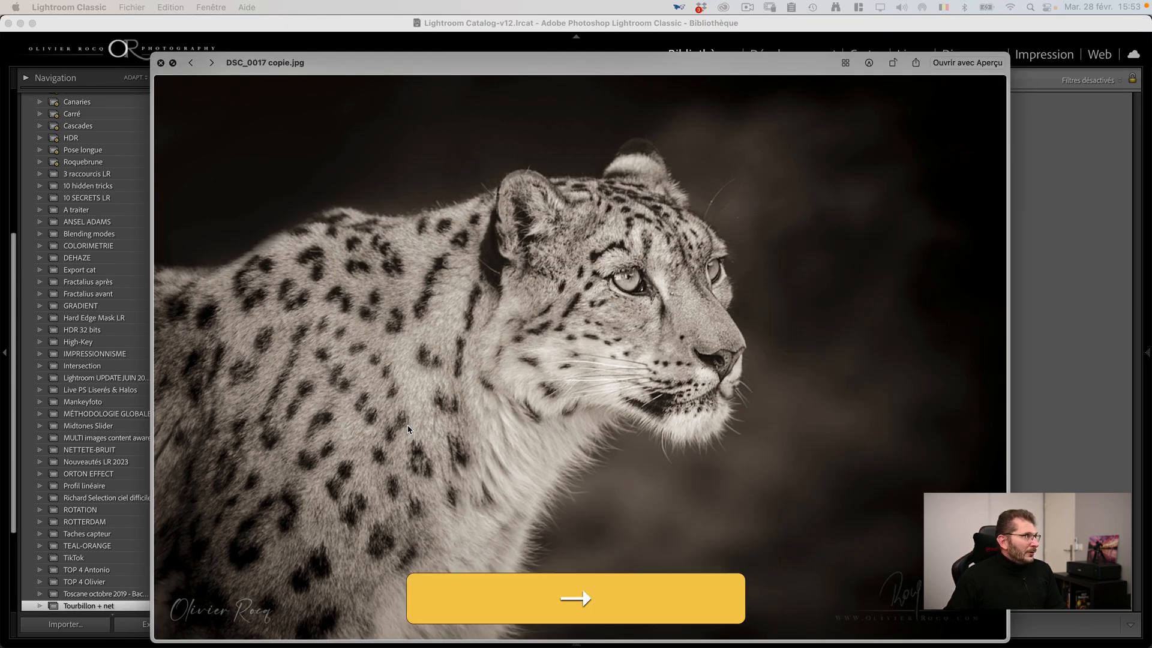
left_click(211, 62)
left_click(211, 62)
left_click(212, 62)
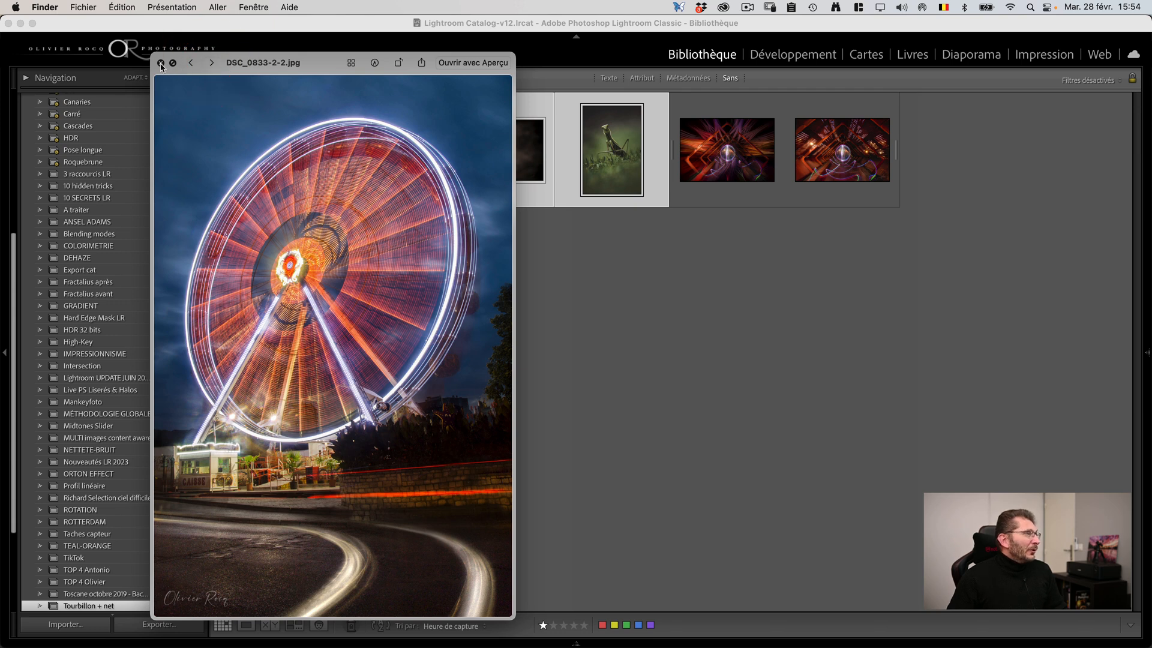
left_click(161, 62)
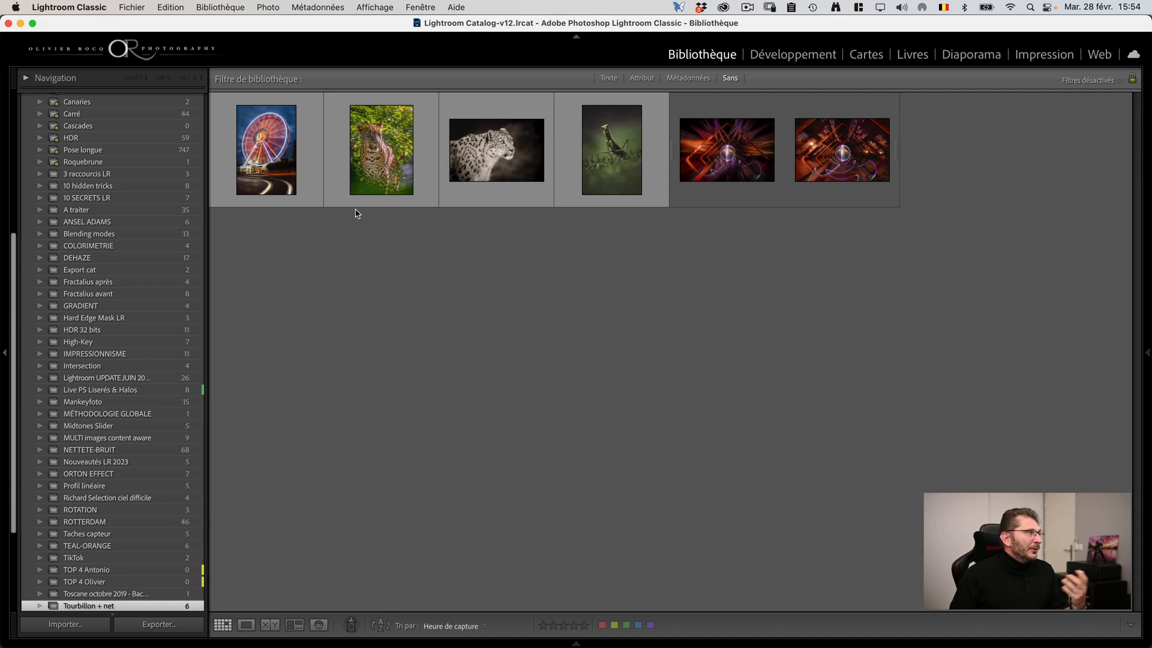
Step: Start a new text watermark on the praying mantis photo with black text and the shadow turned off
left_click(70, 7)
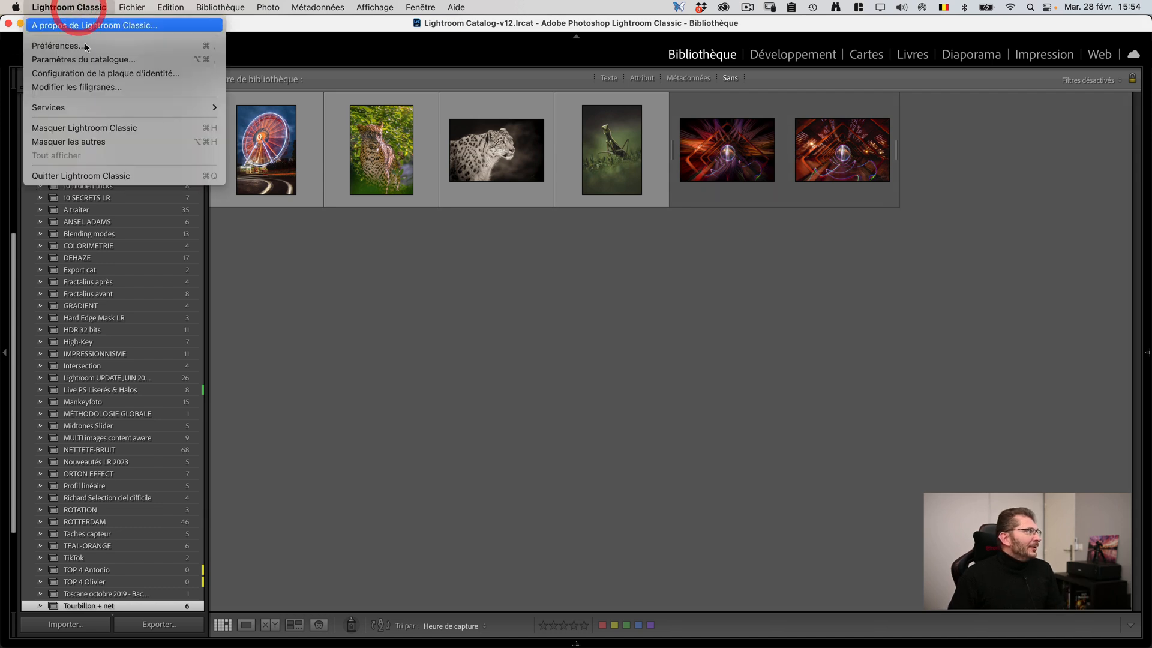
left_click(72, 6)
left_click(71, 7)
left_click(78, 84)
left_click(824, 264)
left_click_drag(286, 406, 336, 408)
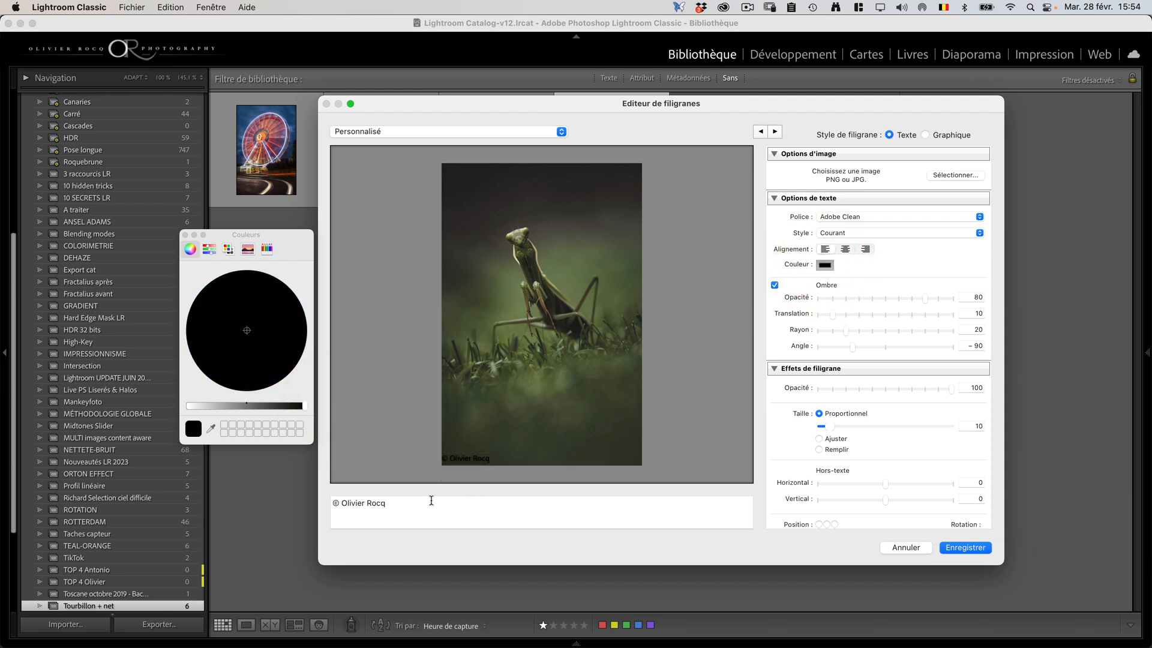
left_click(775, 285)
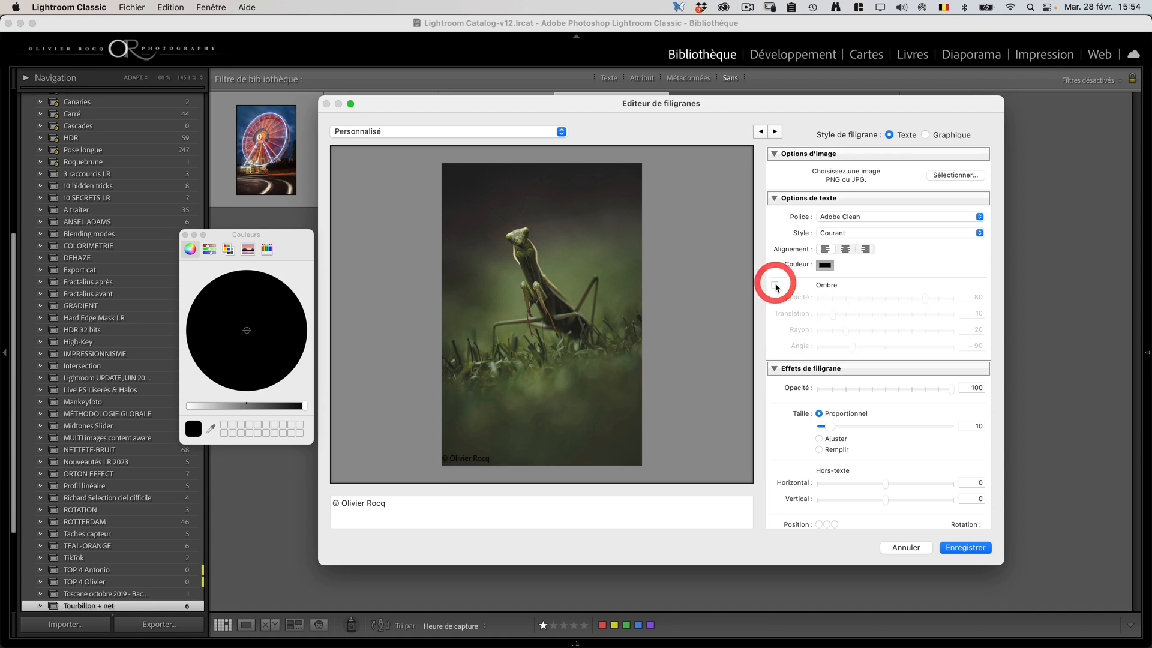
Step: Give the black watermark the Callista font, a horizontal inset of 2, a vertical inset of 1 and an opacity of 33
left_click(874, 216)
mouse_move(903, 645)
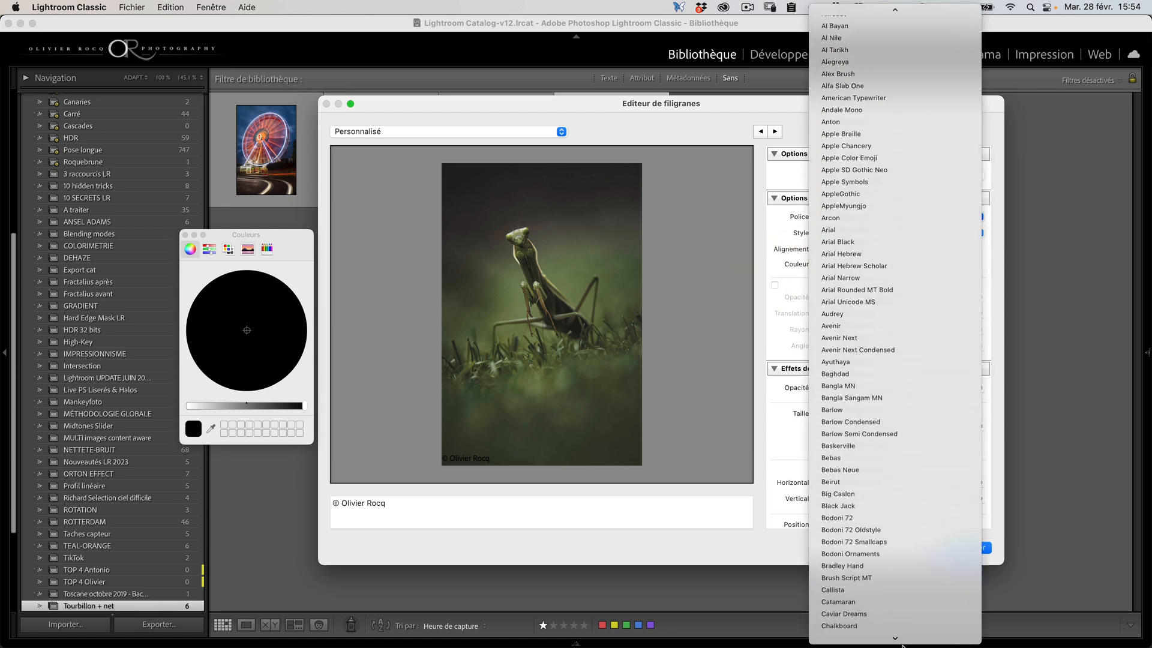
left_click(857, 494)
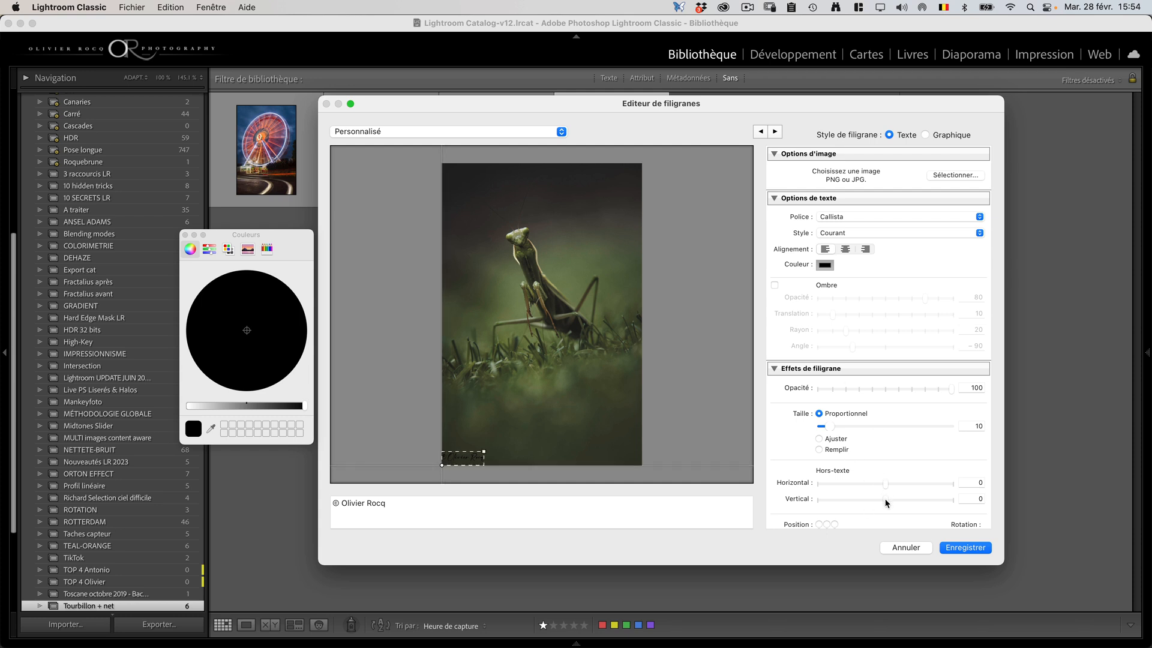
mouse_move(885, 483)
left_mouse_down()
mouse_move(900, 485)
mouse_move(893, 499)
left_mouse_up()
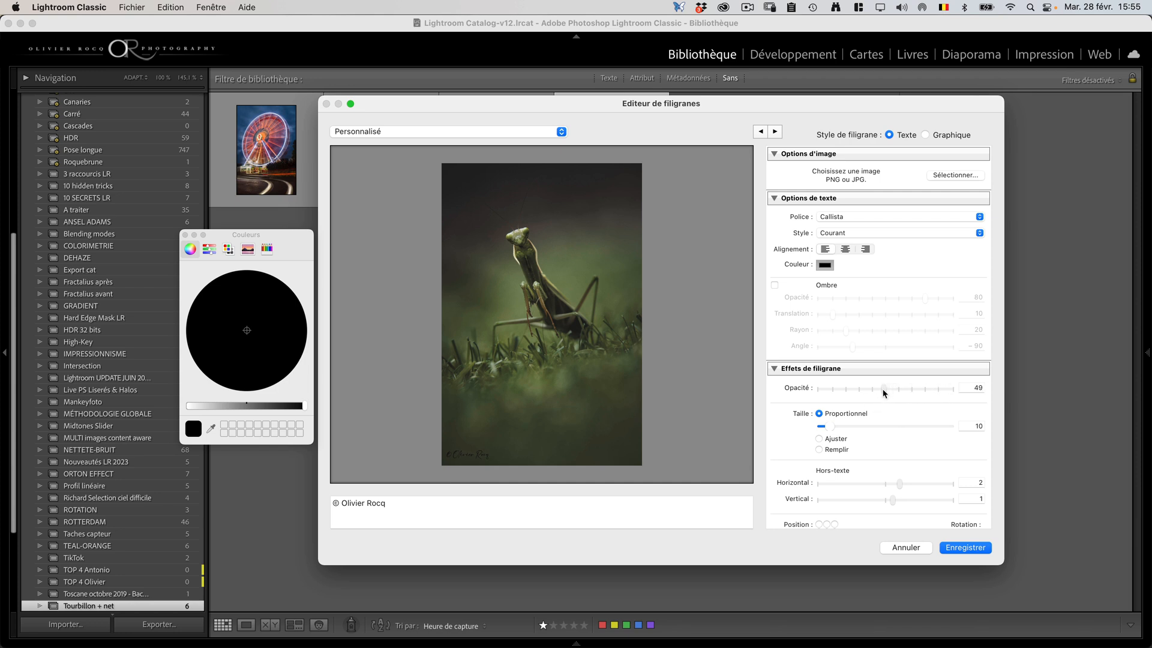
left_click(863, 390)
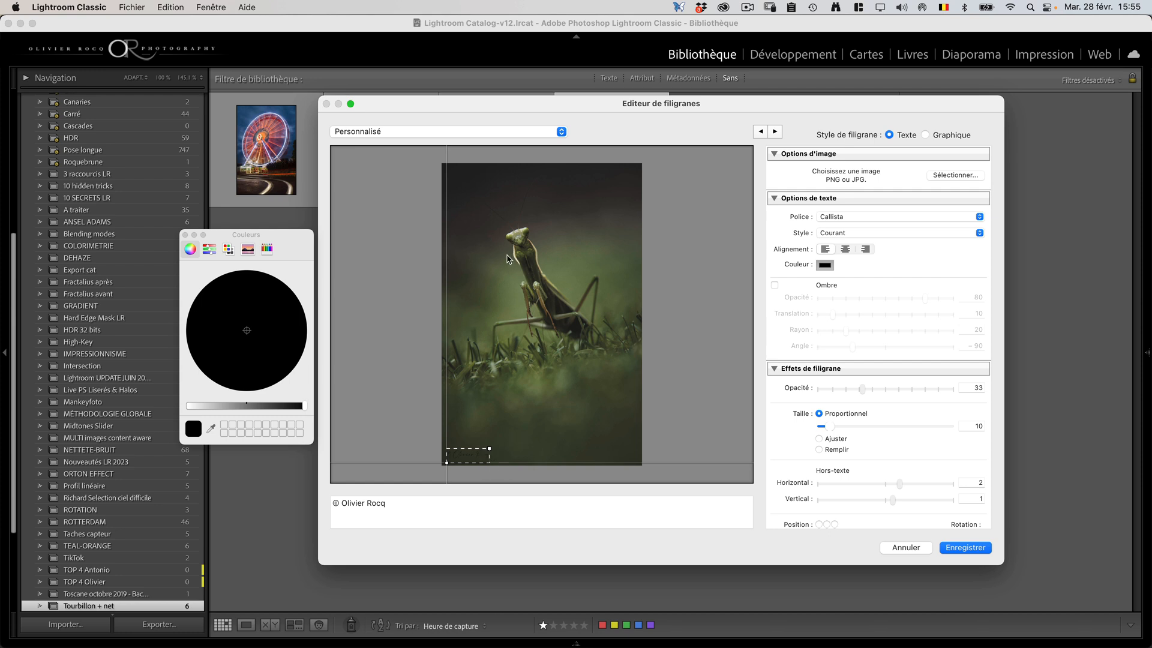
Step: Save the black watermark as a new preset named "Signature manuscrite noire" and close the watermark editor
left_click(536, 129)
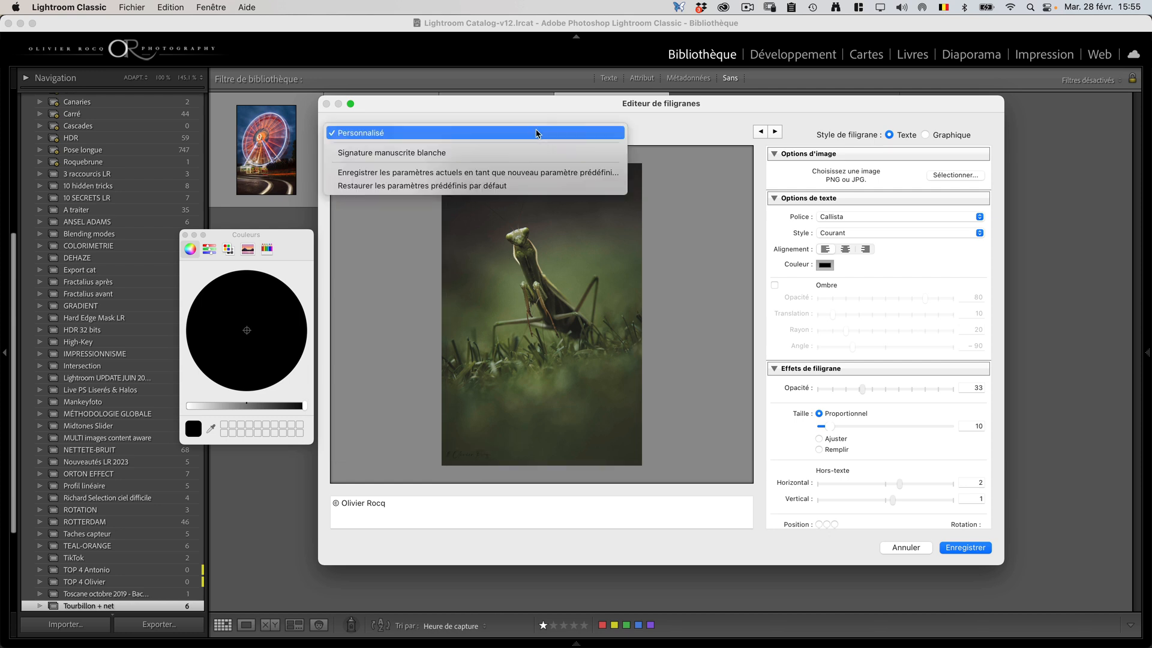
left_click(456, 173)
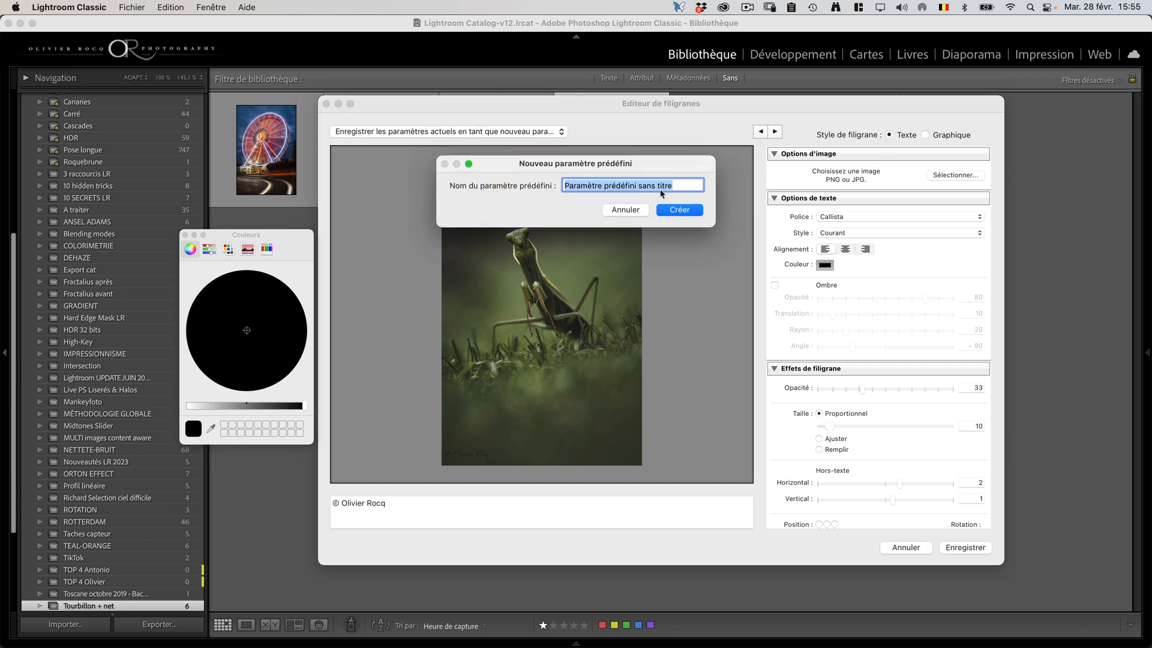
type("Siganture m")
key("BackSpace")
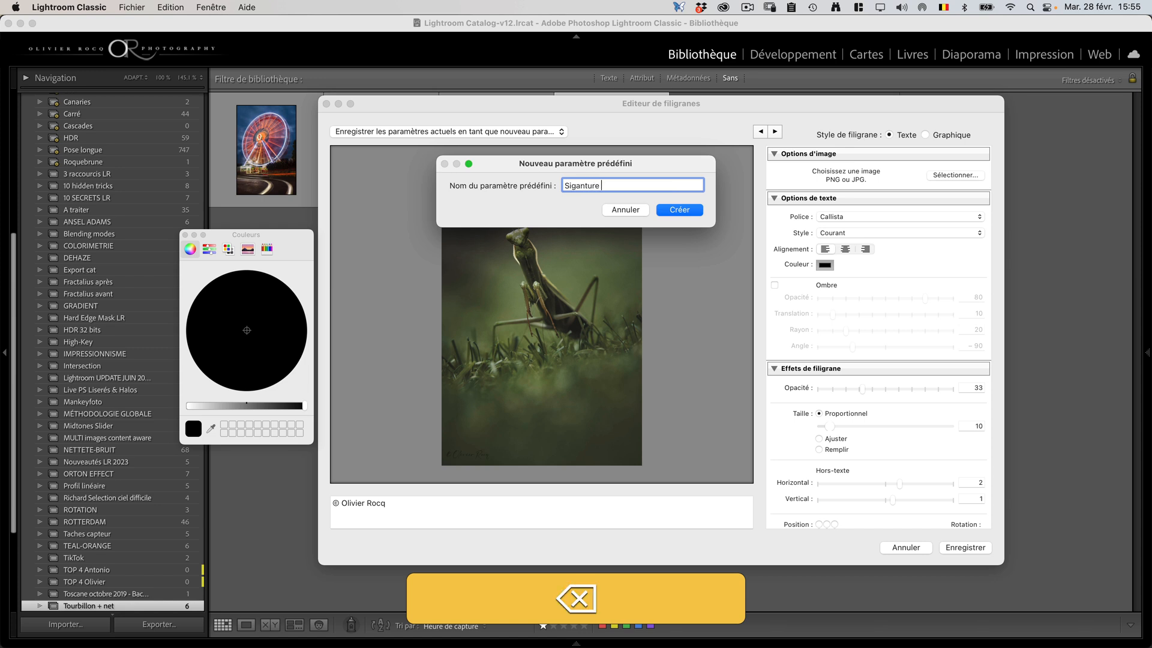
key("BackSpace")
key("BackSpace")
key("BackSpace")
key("BackSpace")
type("nature manuscrite noire")
key("Return")
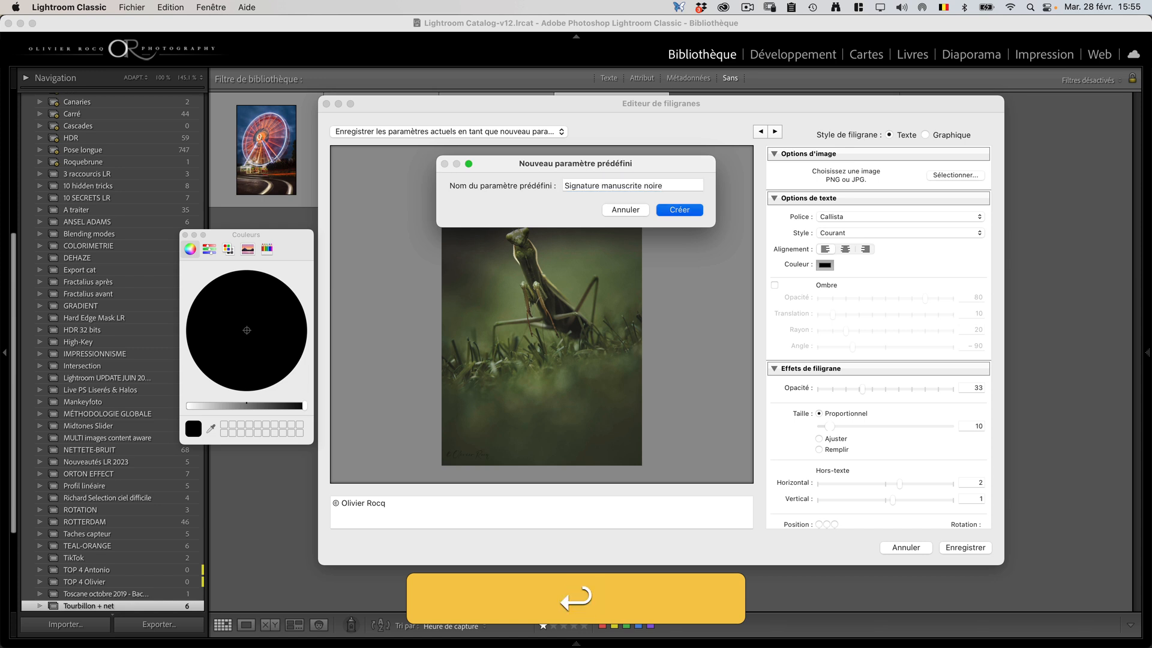
left_click(966, 547)
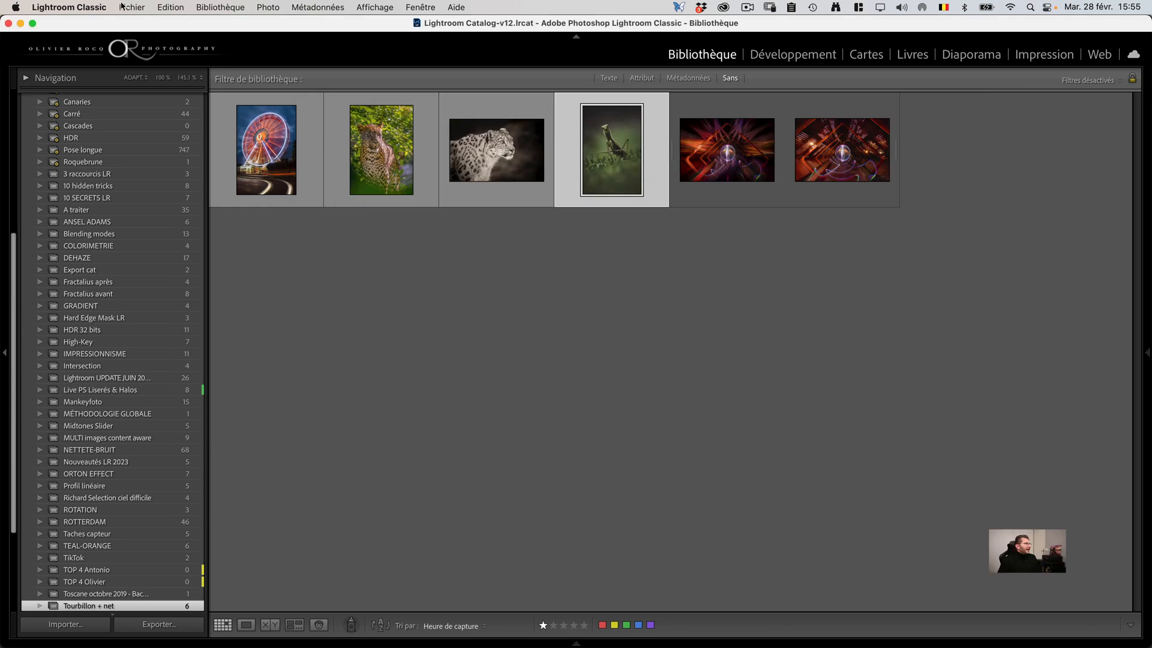
Step: Check the watermark presets offered in the export settings for "Signature manuscrite noire" and leave without exporting
left_click(130, 8)
left_click(159, 194)
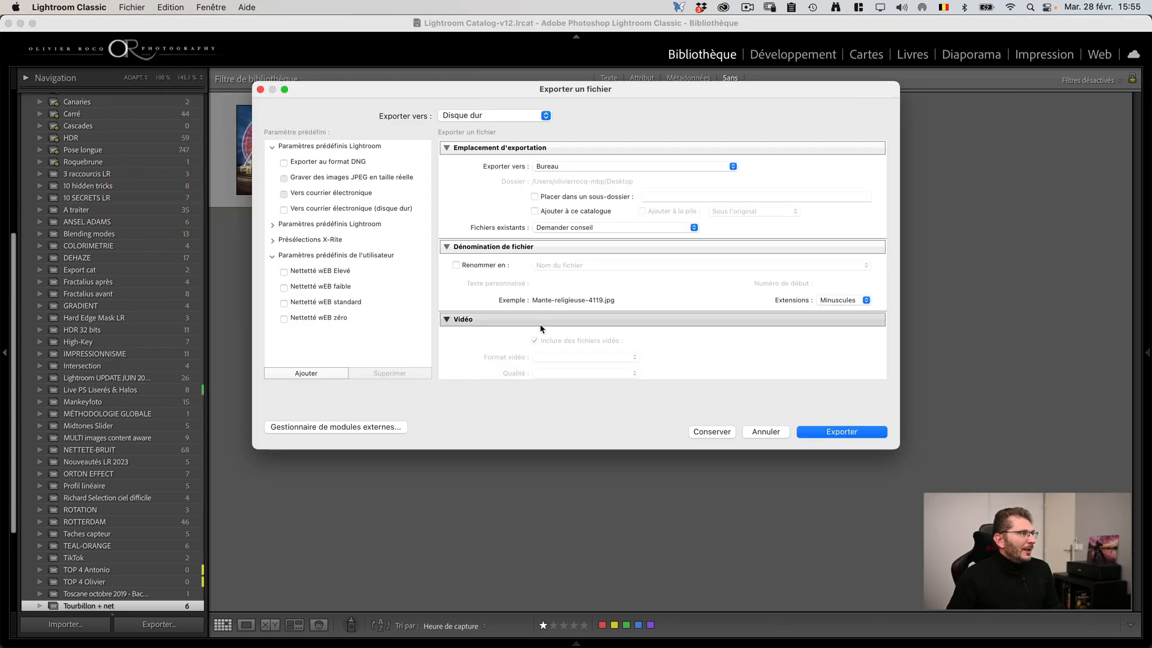
scroll(528, 271, "down", 10)
left_click(600, 314)
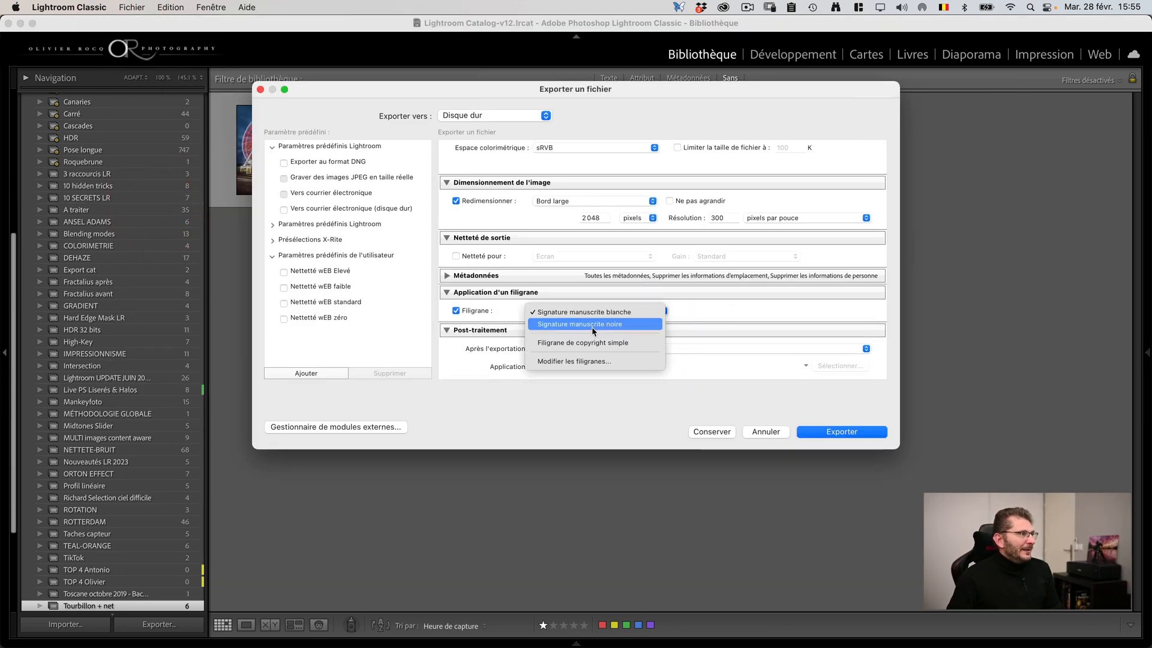
left_click(746, 300)
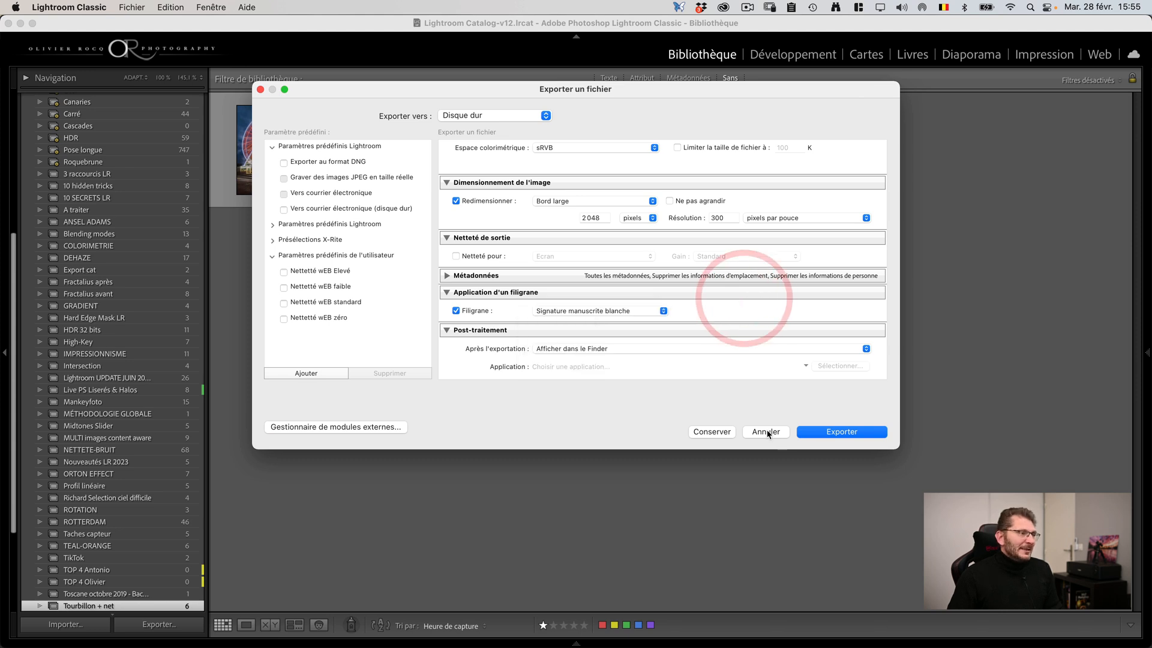
left_click(766, 432)
Step: Start a new graphic watermark on the praying mantis photo using the white signature PNG from the SELECTION folder
left_click(99, 7)
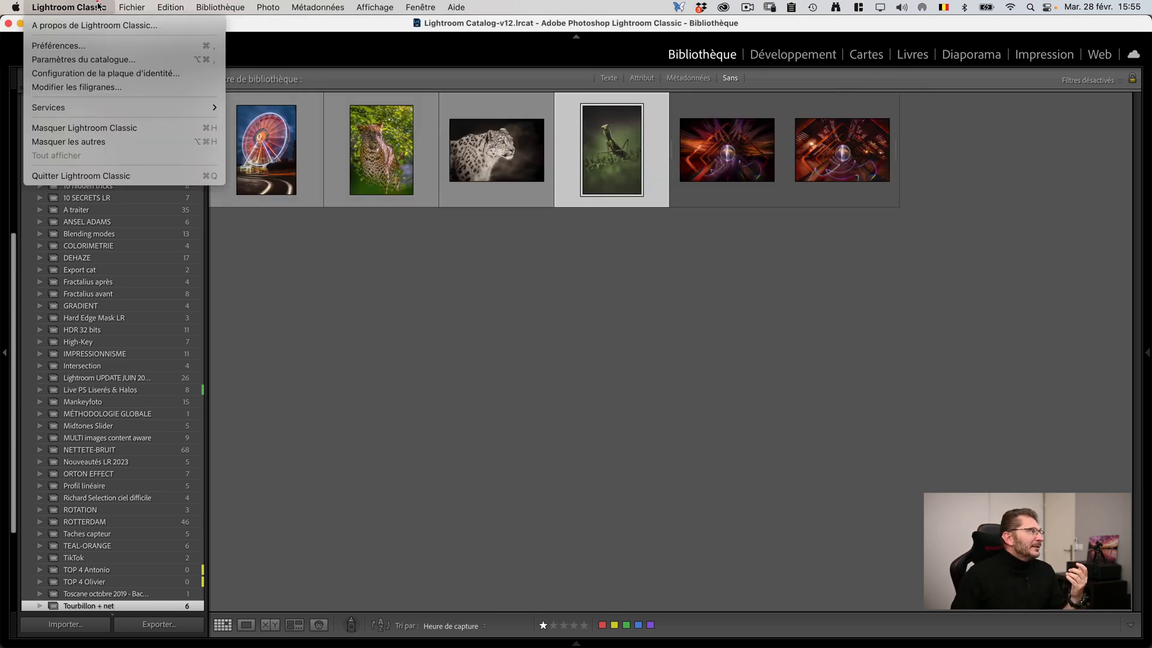
left_click(88, 88)
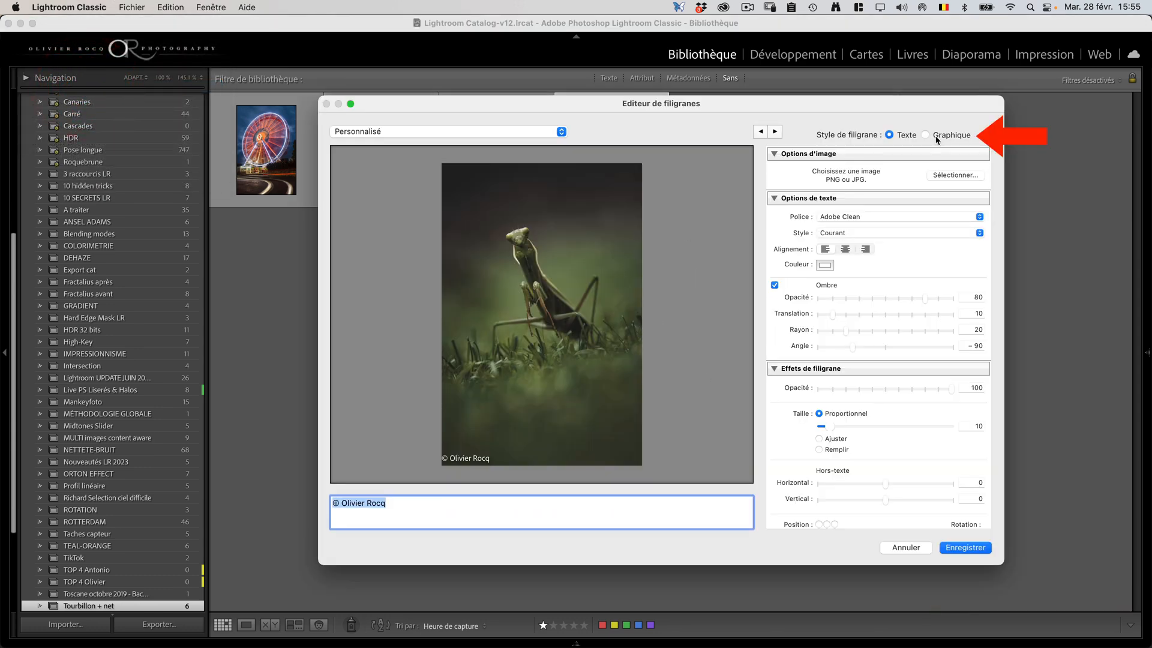
left_click(936, 139)
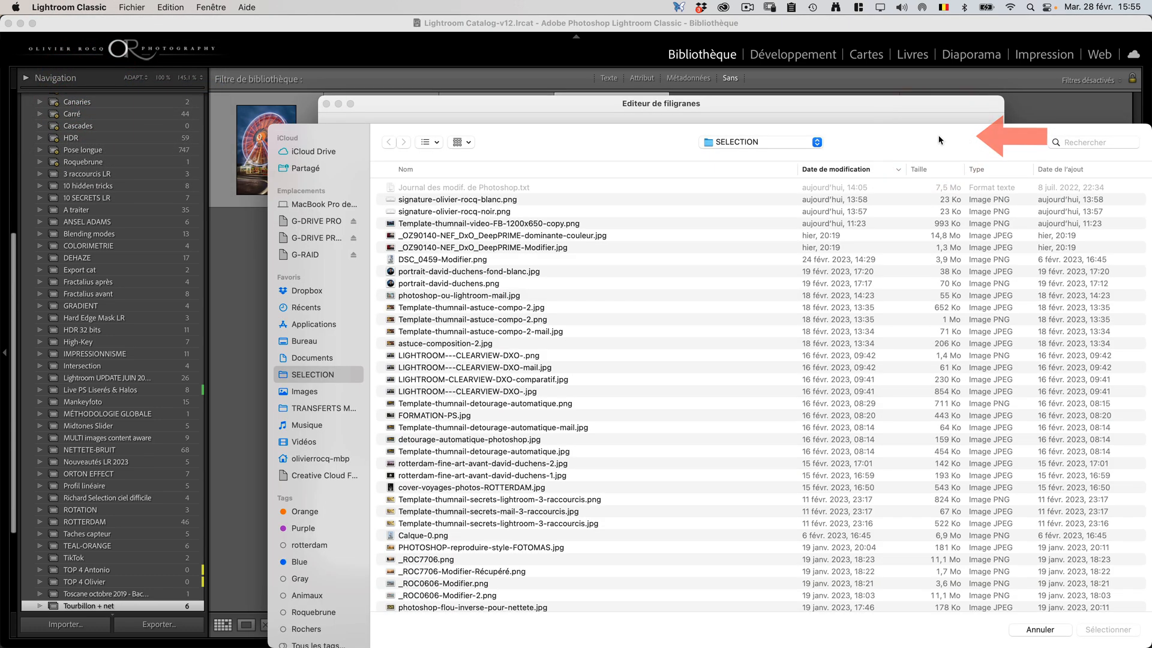
left_click(476, 202)
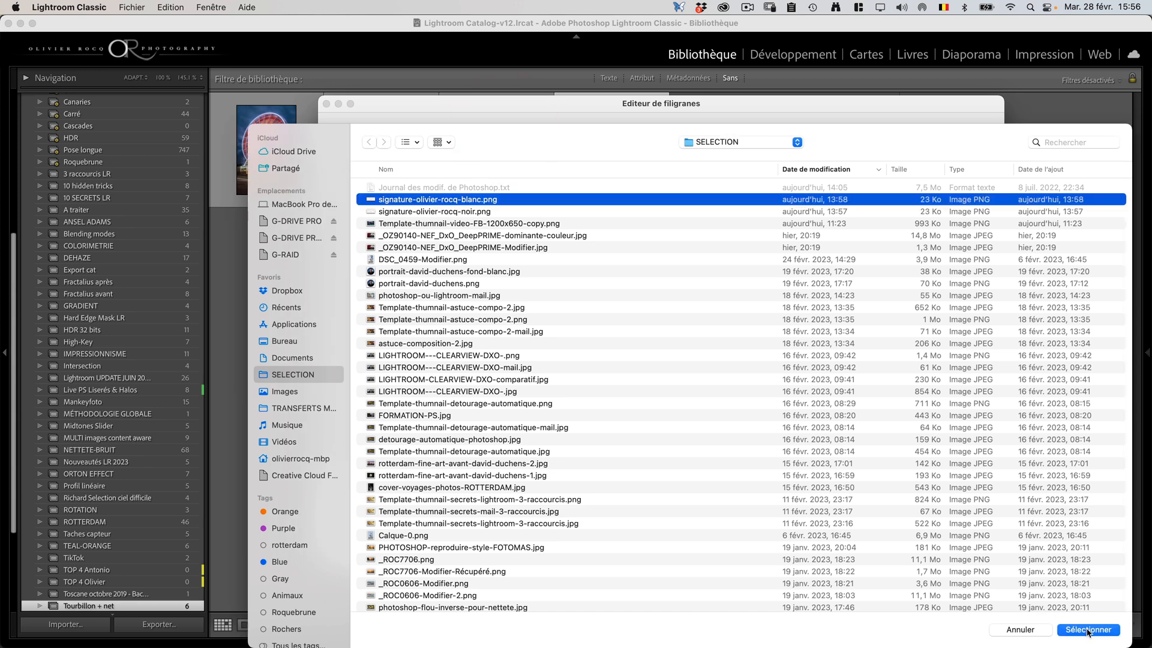
left_click(1088, 629)
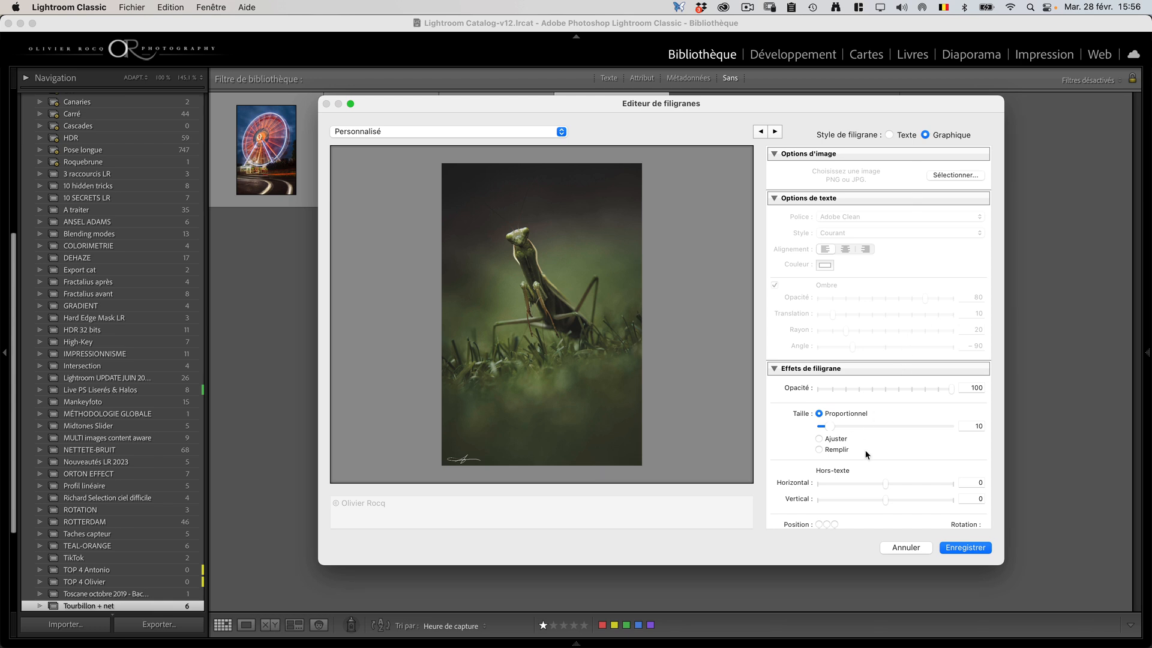
Step: Anchor the white signature in the photo's bottom-right corner with a horizontal and vertical inset of 1
scroll(867, 447, "down", 2)
left_click_drag(886, 479, 893, 478)
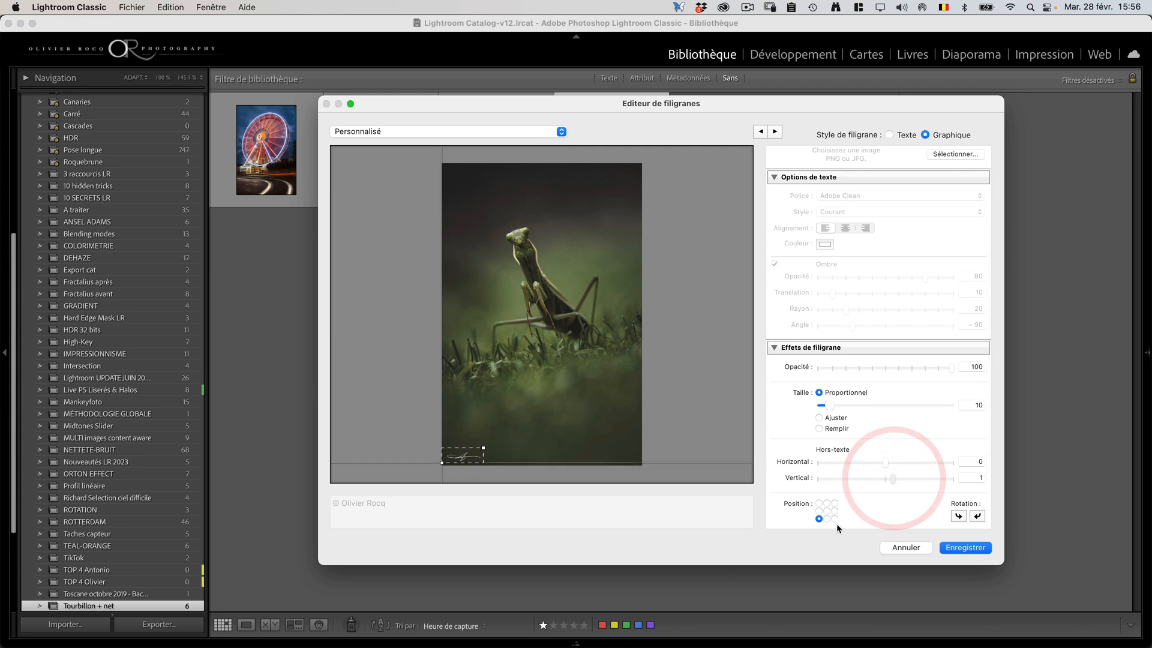
left_click(834, 518)
left_click(889, 466)
Step: Save the graphic watermark as a new preset named "Signature blanche png" and close the watermark editor
left_click(561, 131)
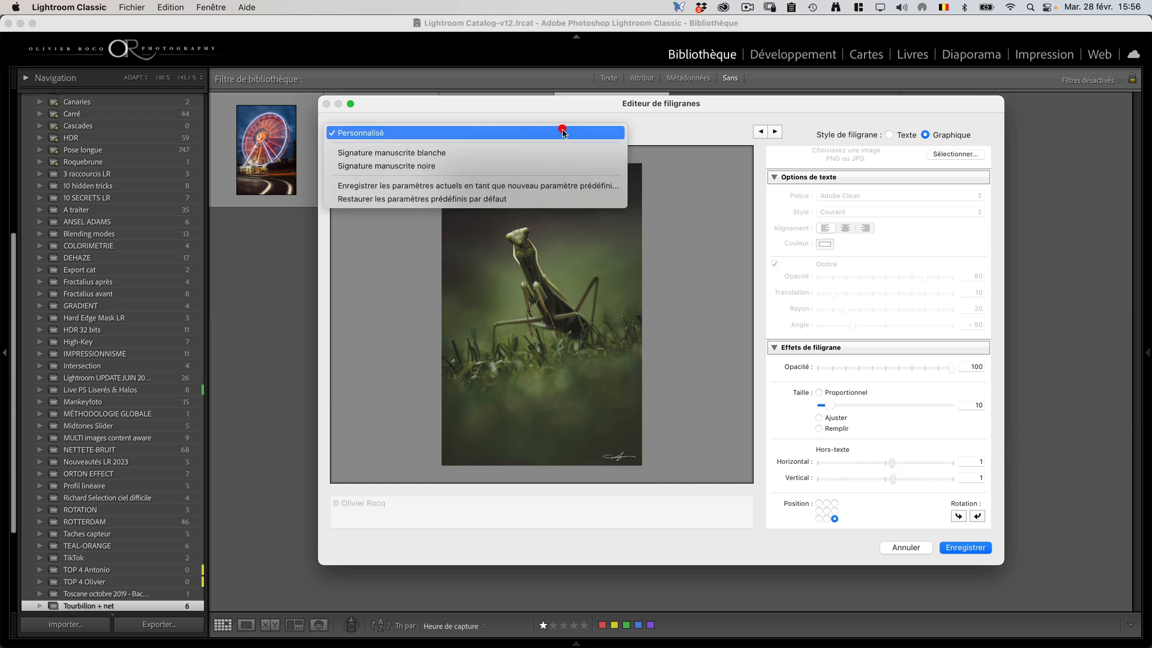
left_click(528, 185)
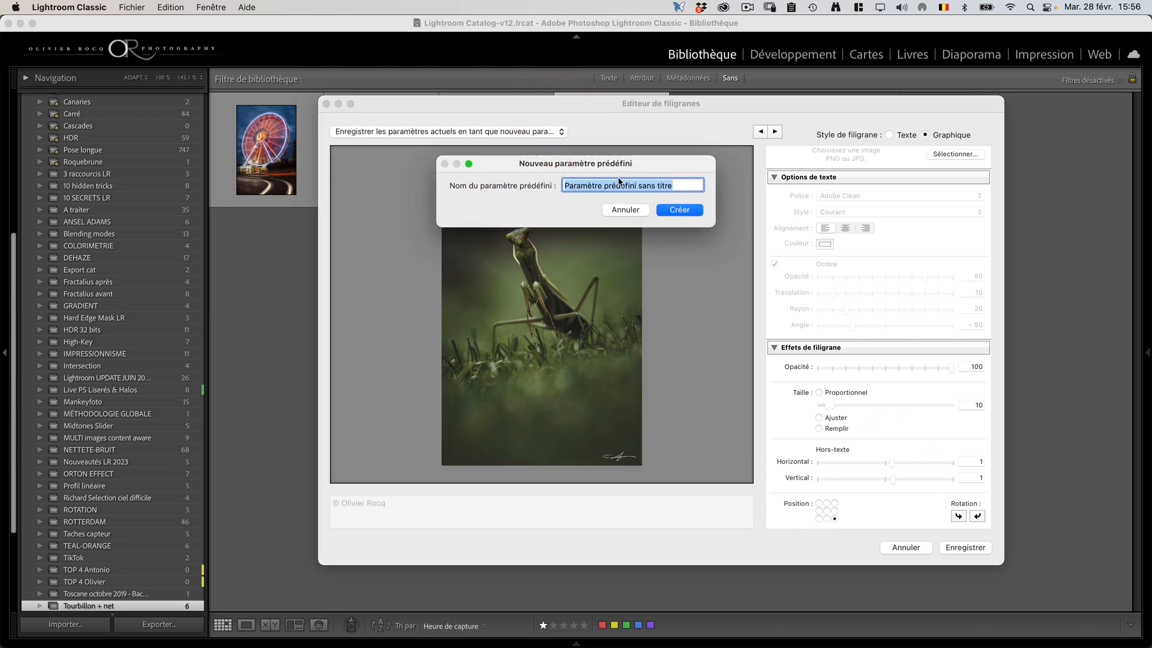
type("Signature blanche")
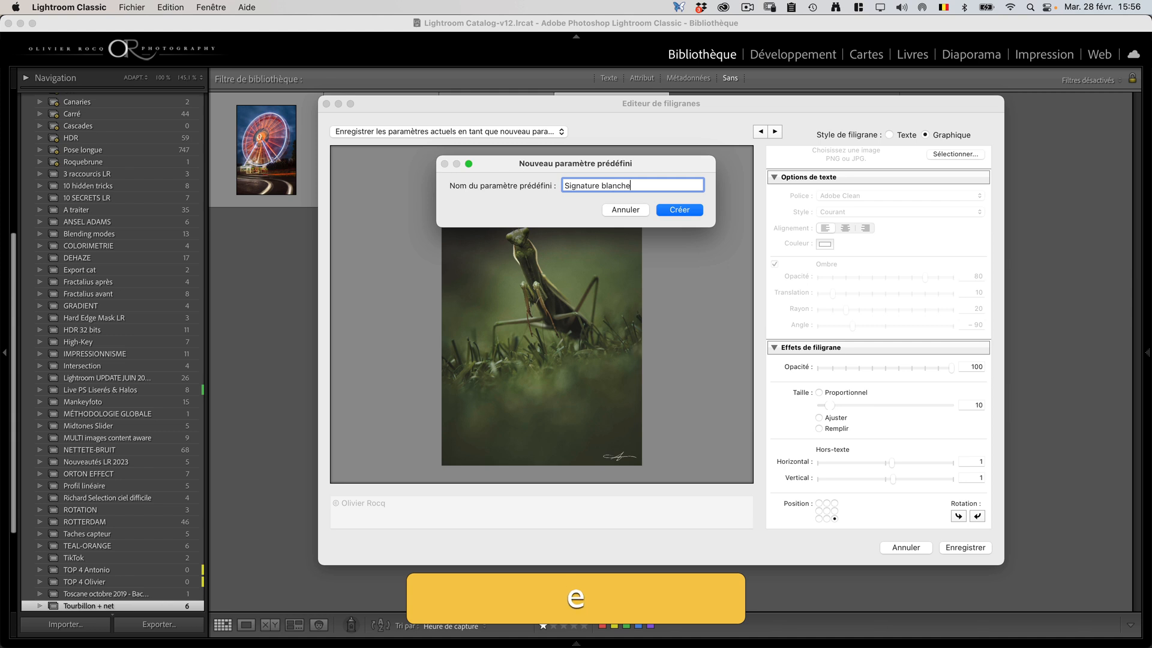
type(" png")
key("Return")
left_click(972, 548)
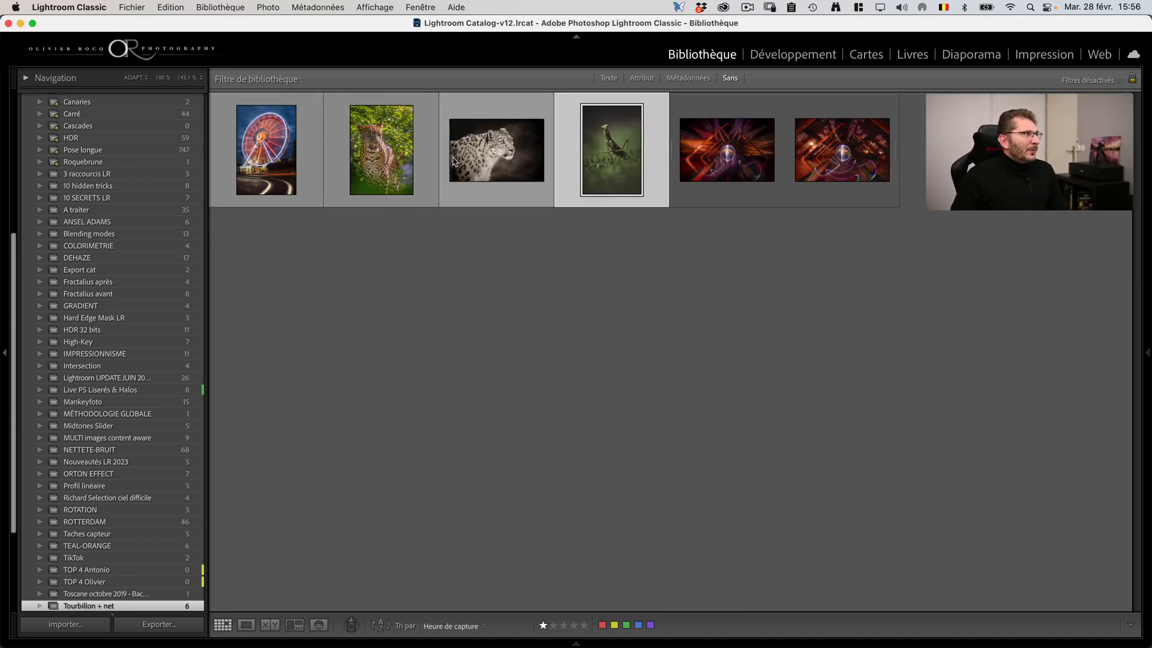
Step: Check the watermark presets in the export settings for "Signature blanche png" and leave without exporting
left_click(132, 7)
left_click(159, 197)
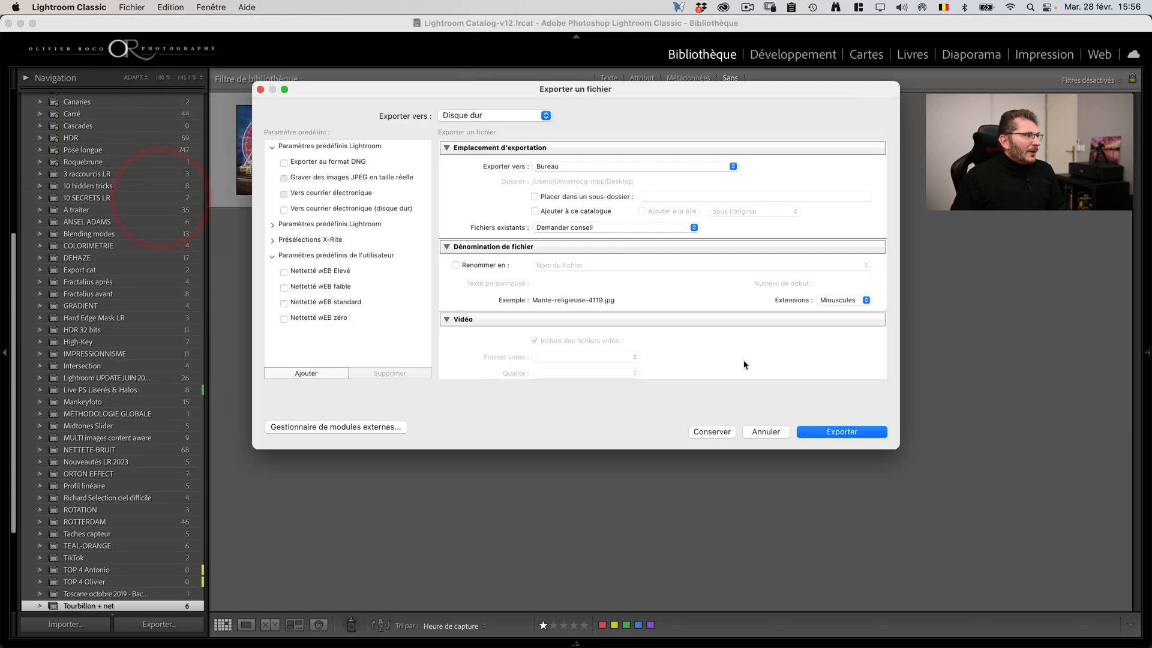
scroll(606, 323, "down", 10)
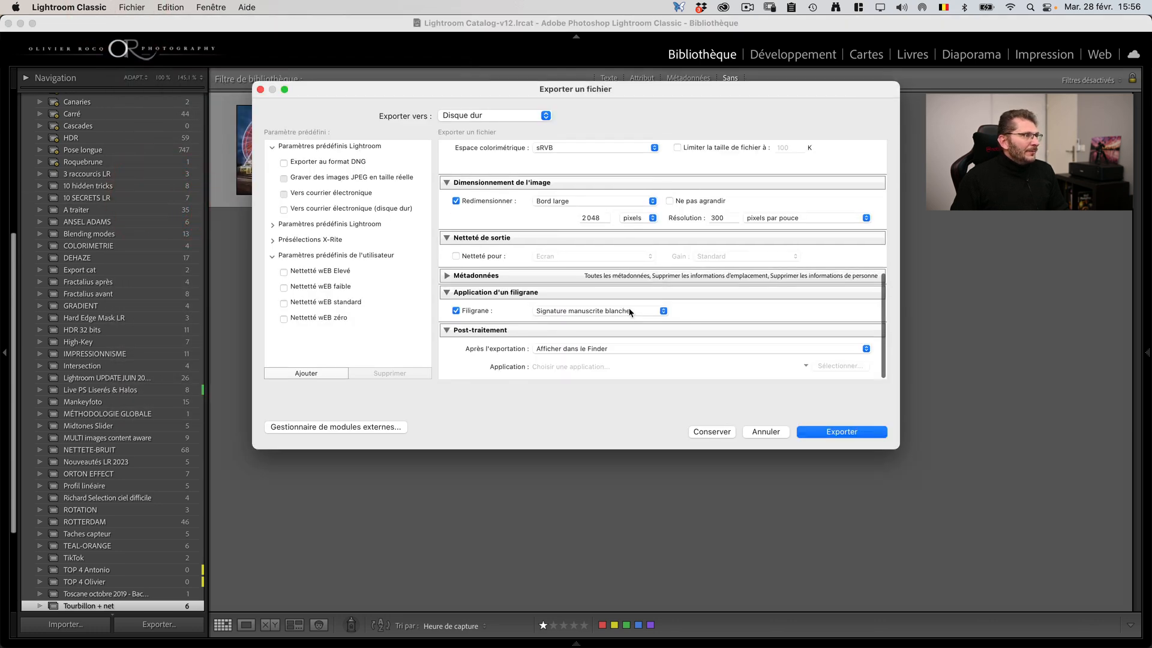
left_click(629, 312)
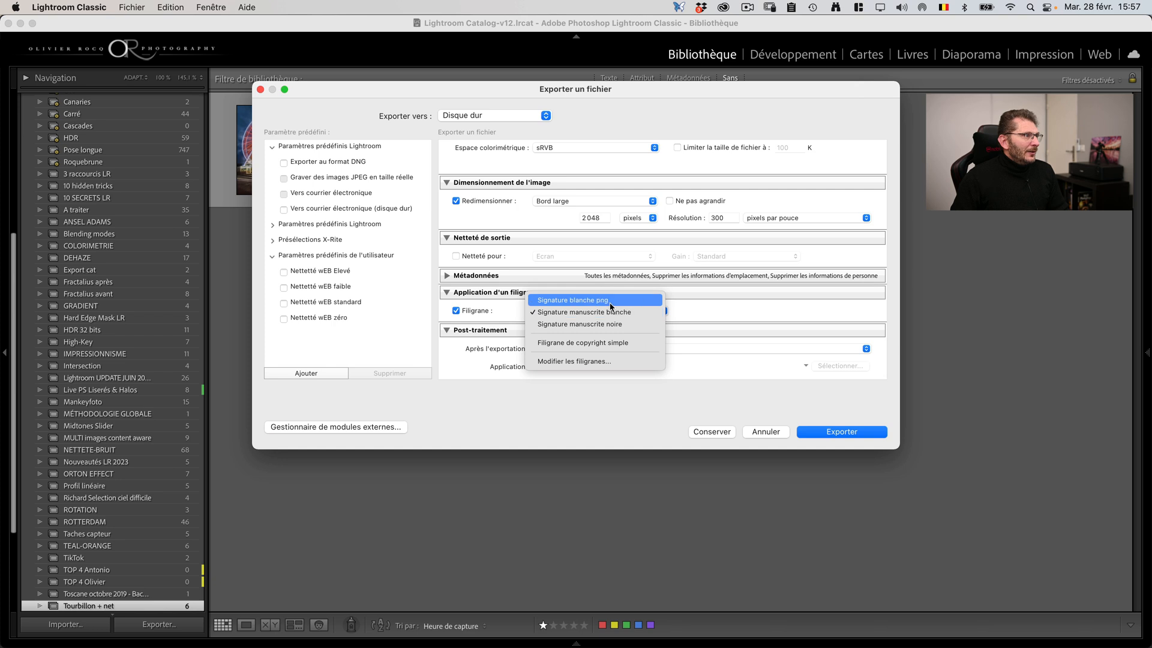
left_click(765, 431)
left_click(765, 430)
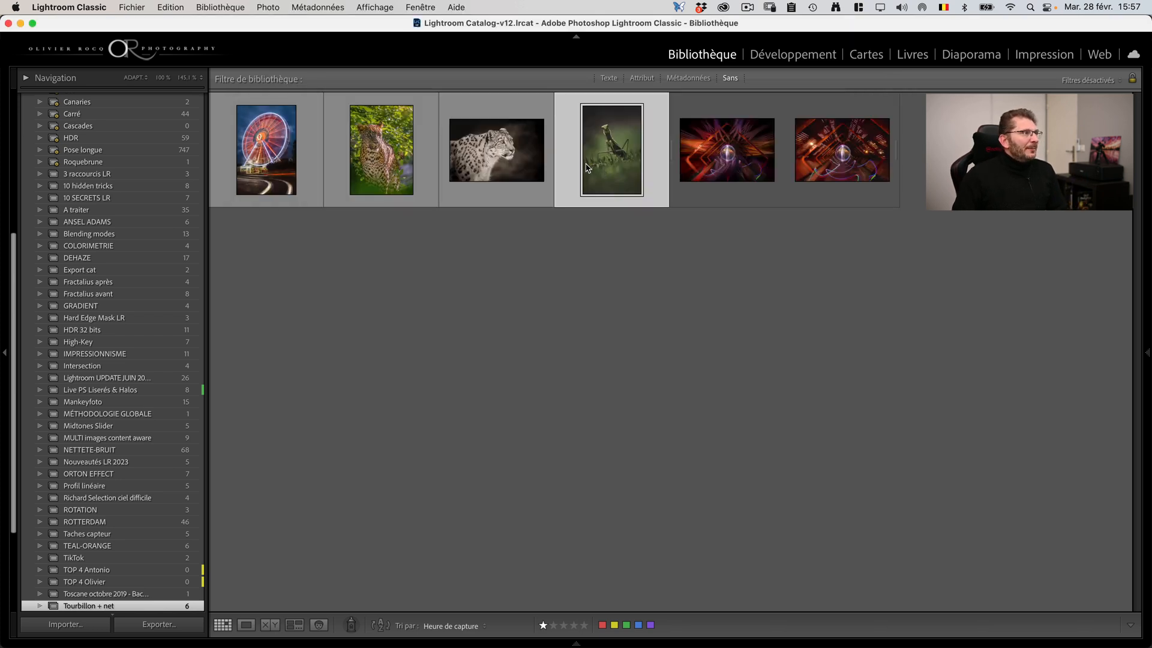
Step: Start a new graphic watermark using the black signature PNG, with a horizontal and vertical inset of 1
left_click(87, 8)
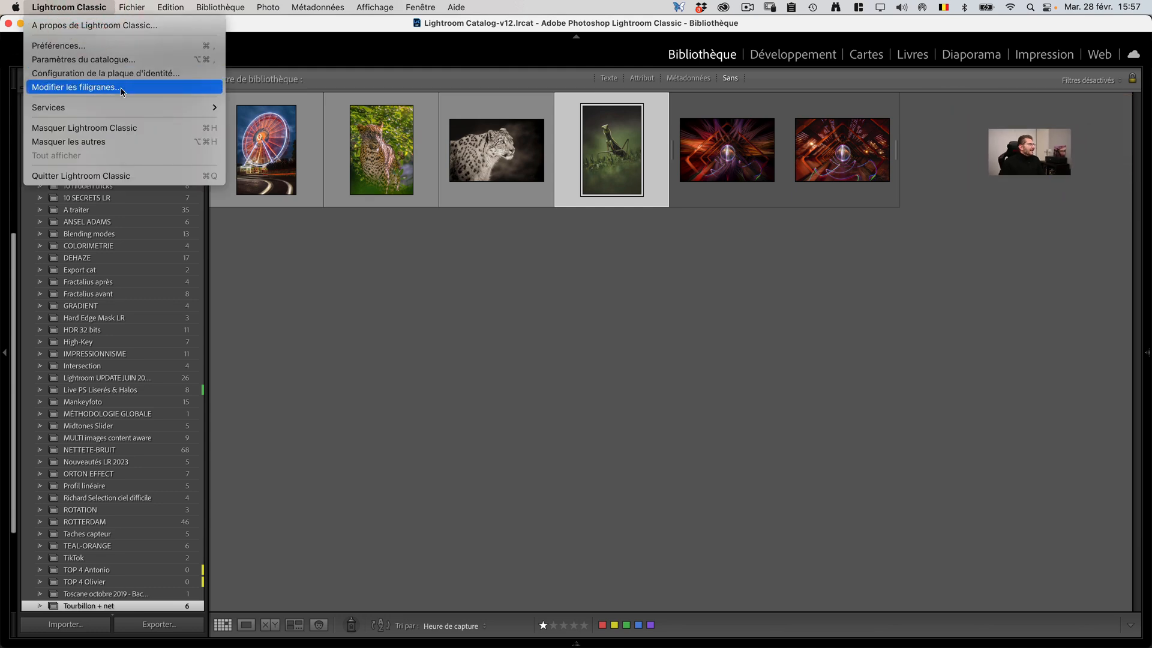
left_click(76, 87)
left_click(936, 137)
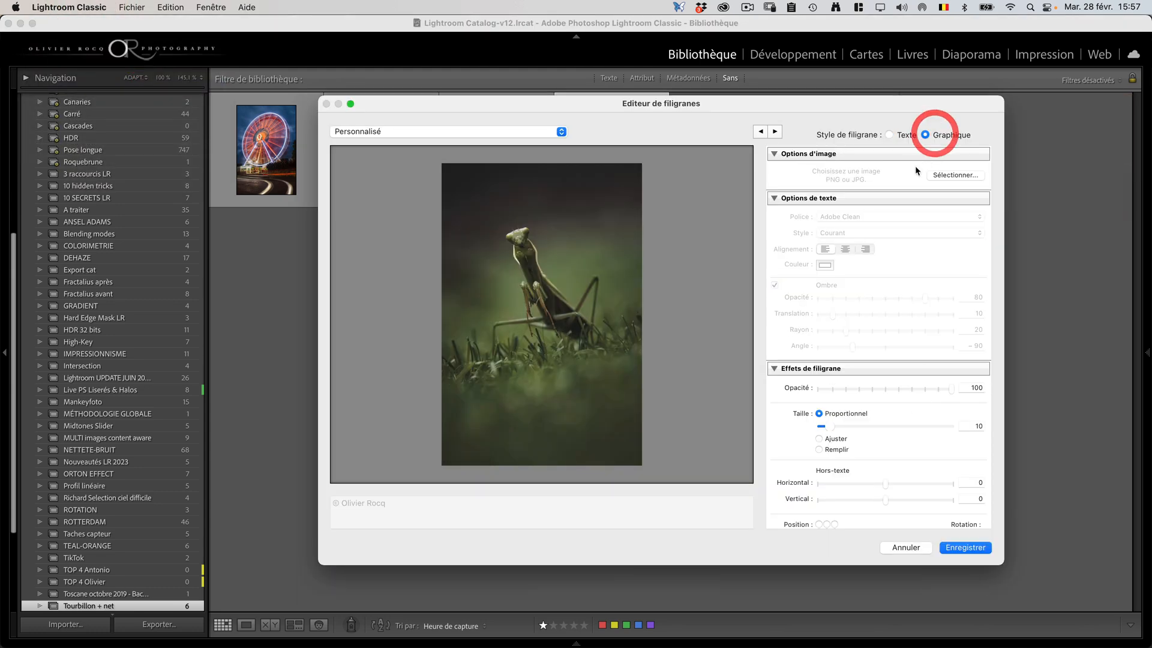
double_click(527, 215)
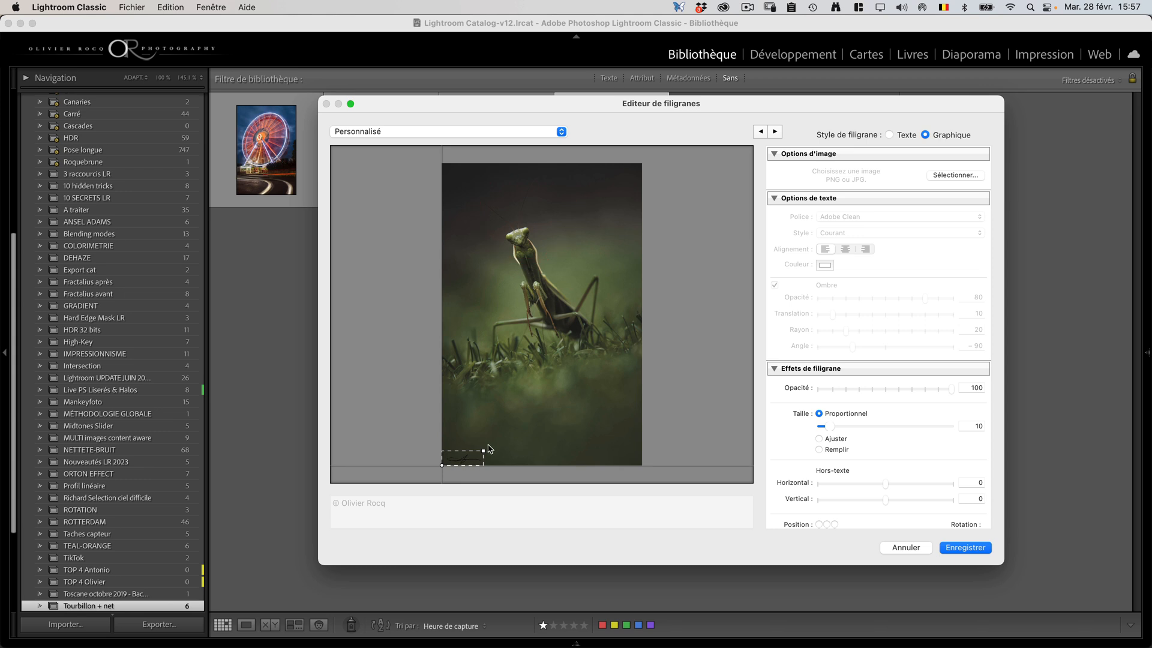
left_click_drag(483, 453, 484, 451)
Step: Save the black graphic watermark as a new preset named "Signature noire png"
left_click(462, 131)
left_click(463, 188)
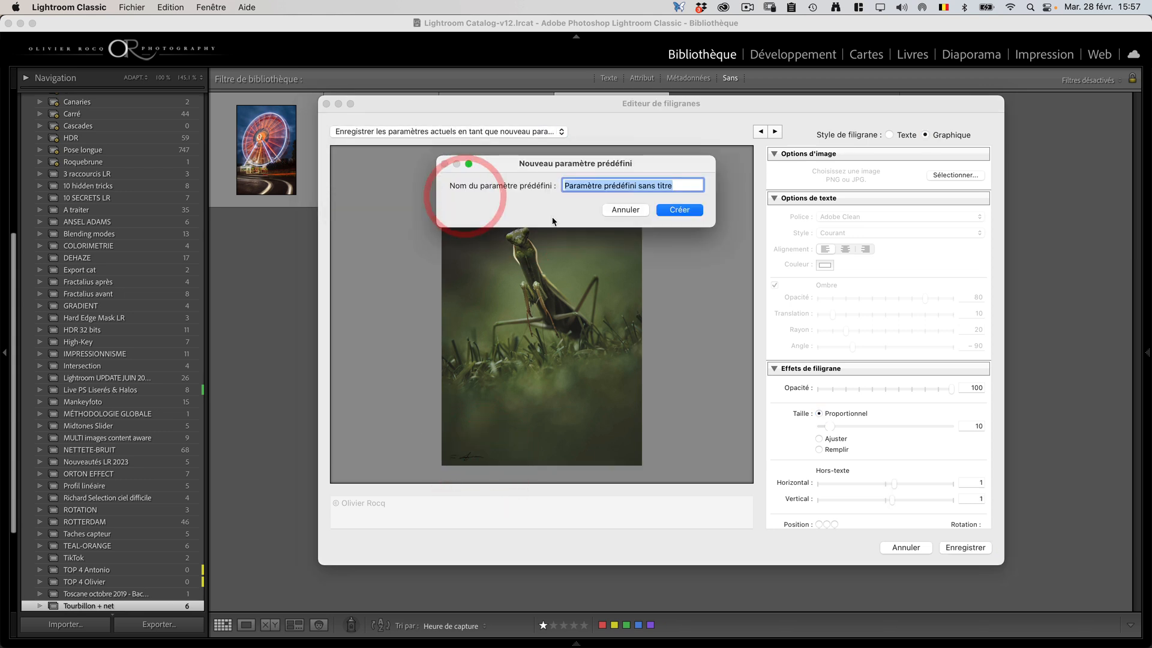
type("Signa")
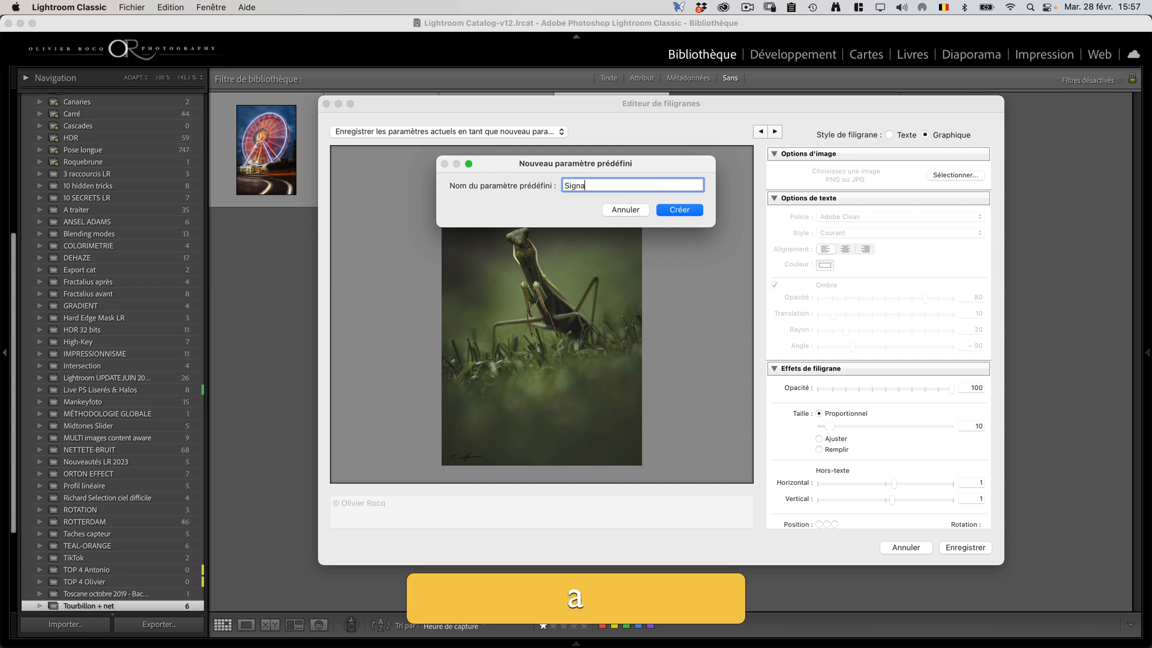
type("ture noire png")
key("Return")
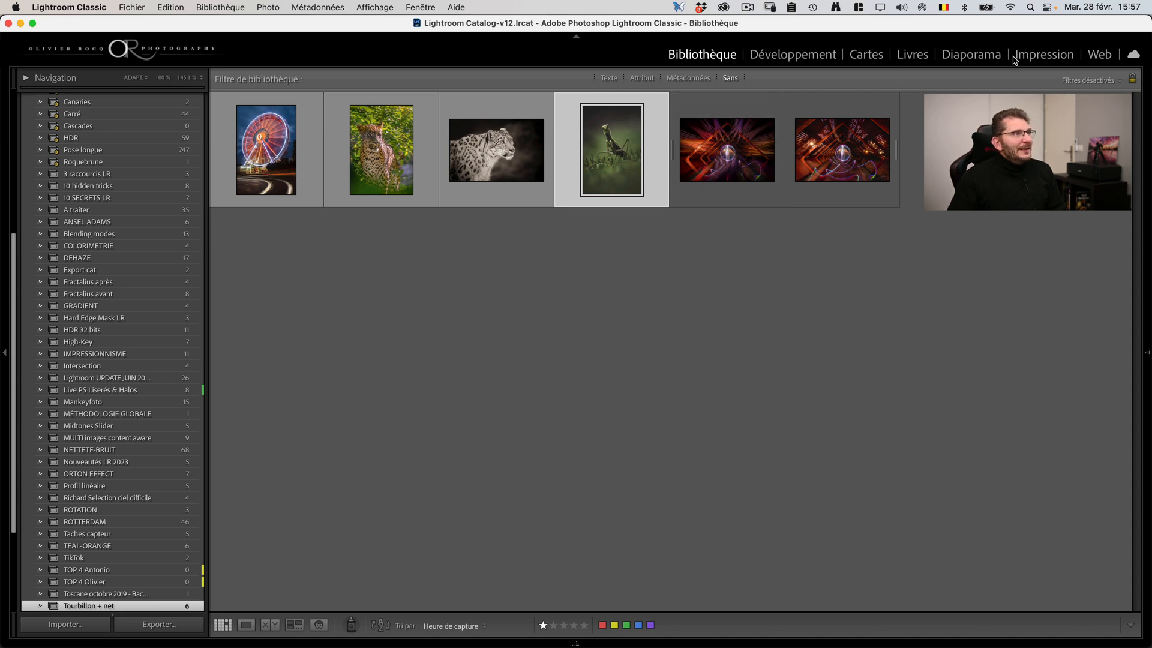
Step: In the Print module, open the page's identity plate for editing and browse the files available for a graphic plate without choosing one
left_click(1043, 55)
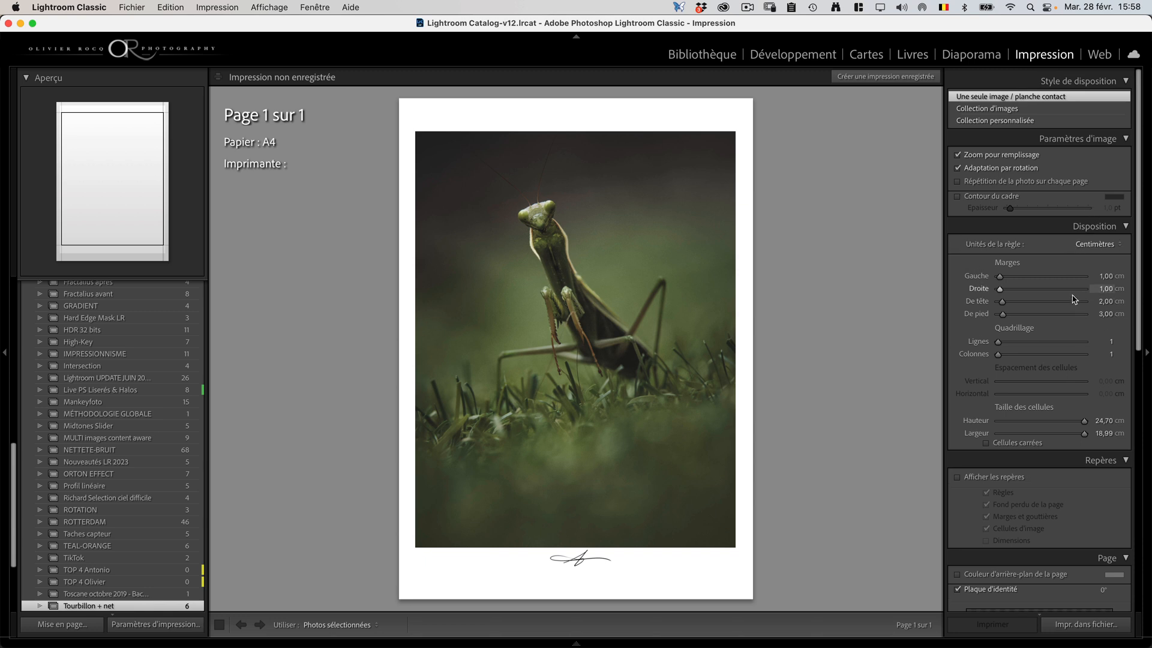
scroll(1074, 300, "down", 5)
scroll(1073, 304, "down", 3)
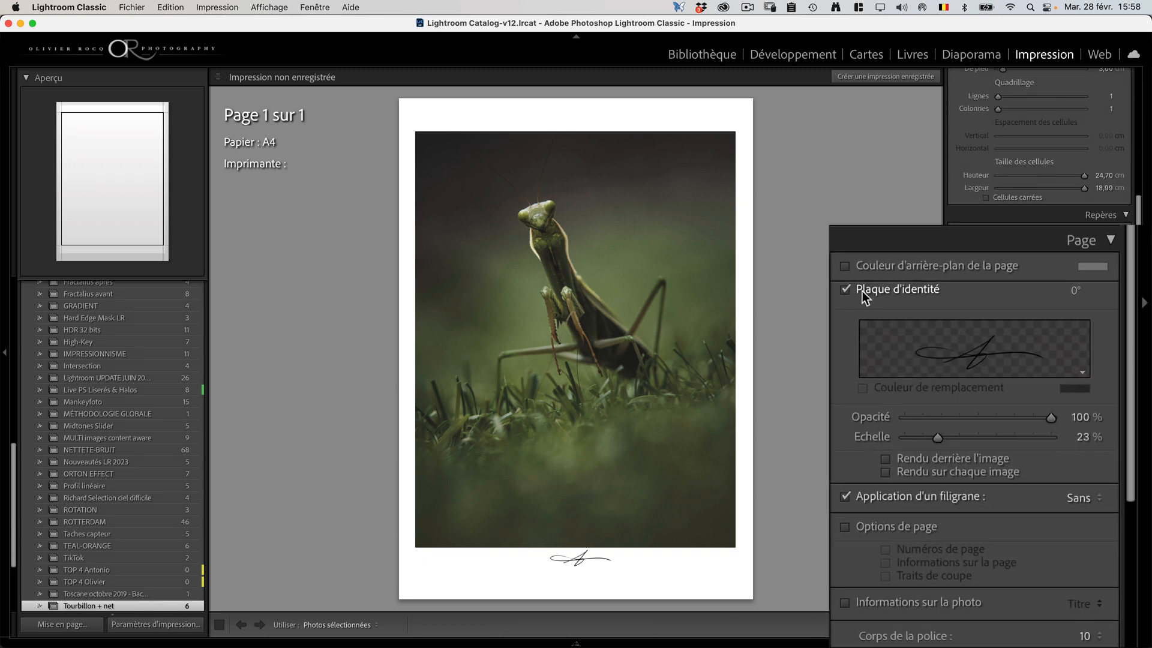
left_click(872, 294)
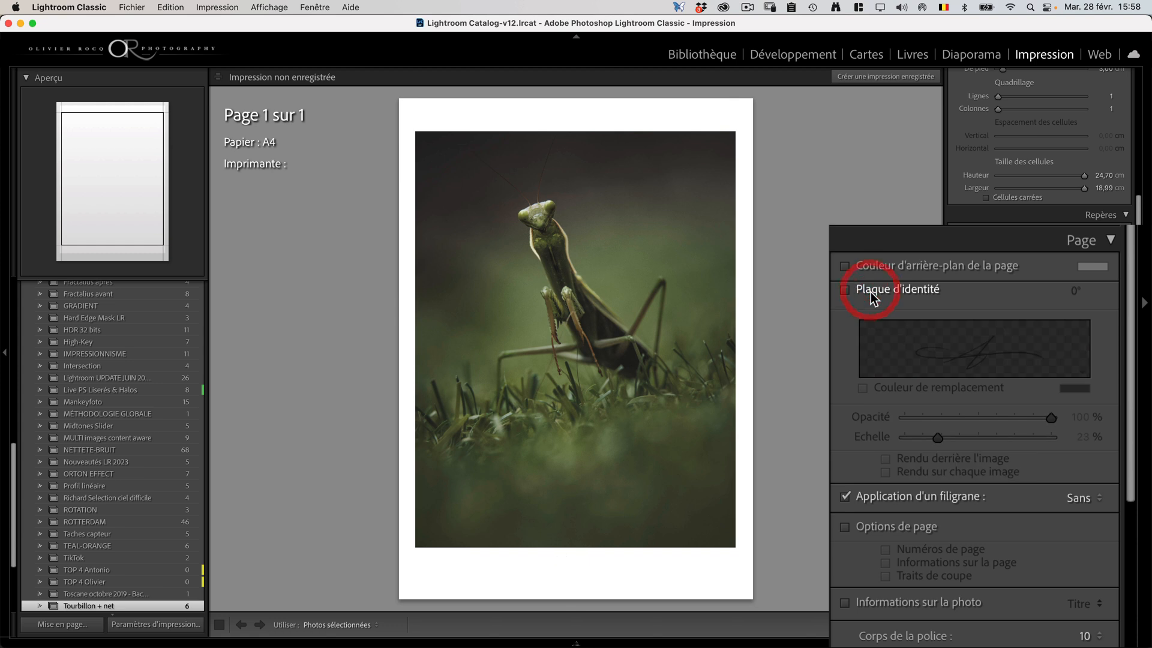
left_click(1004, 347)
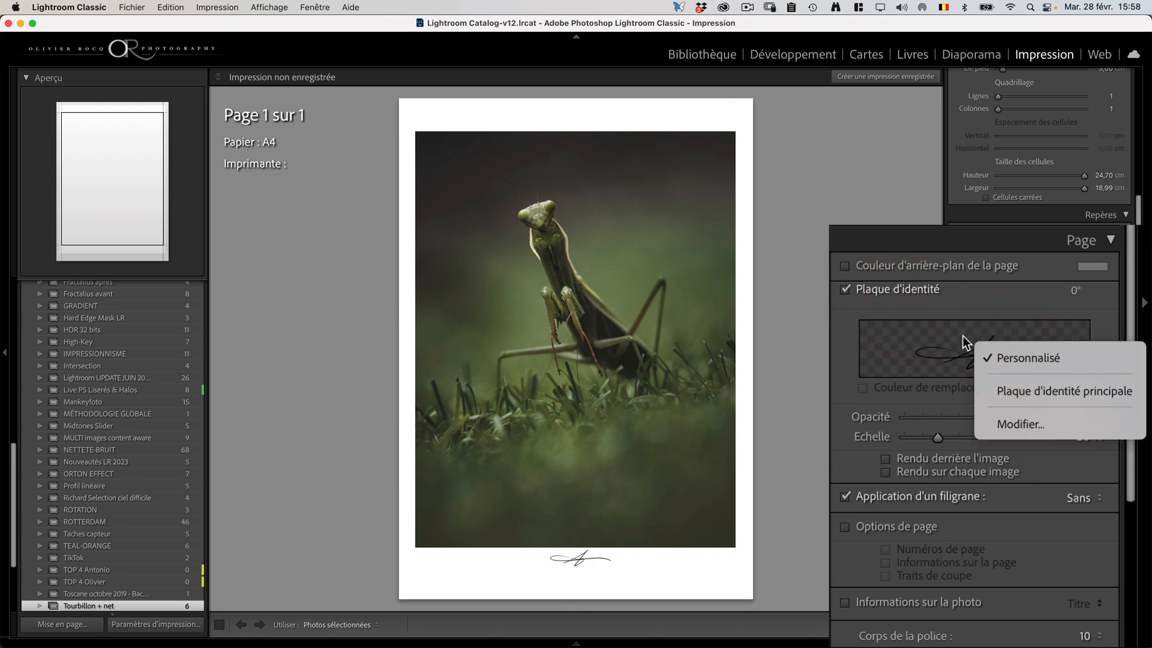
left_click(1016, 424)
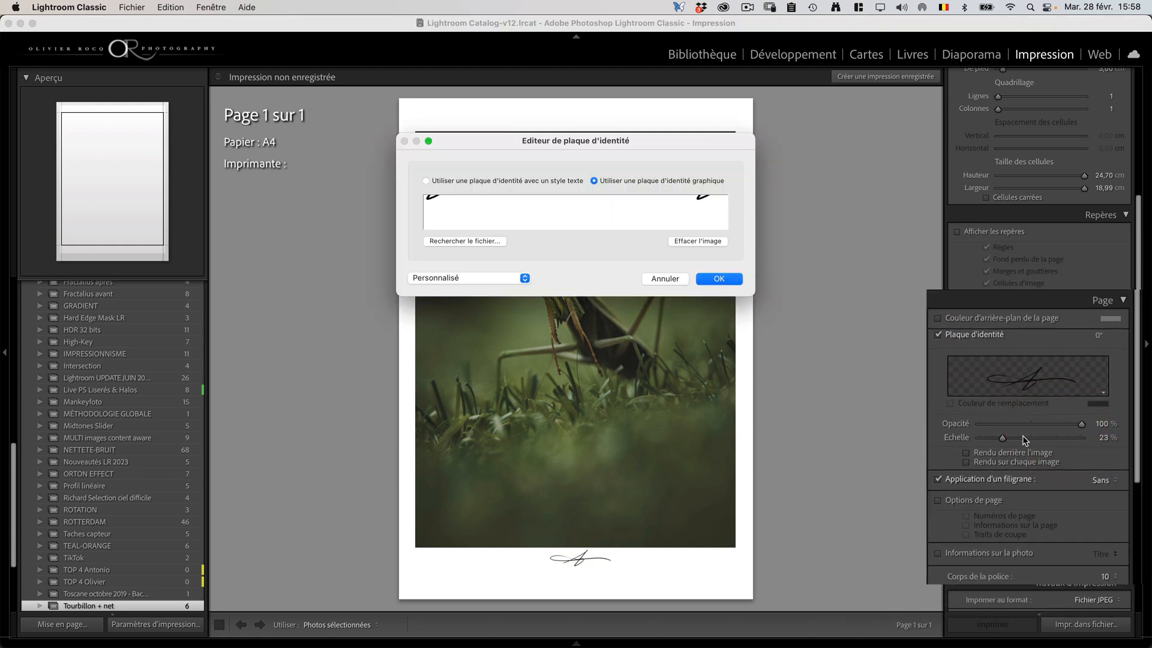
left_click(501, 215)
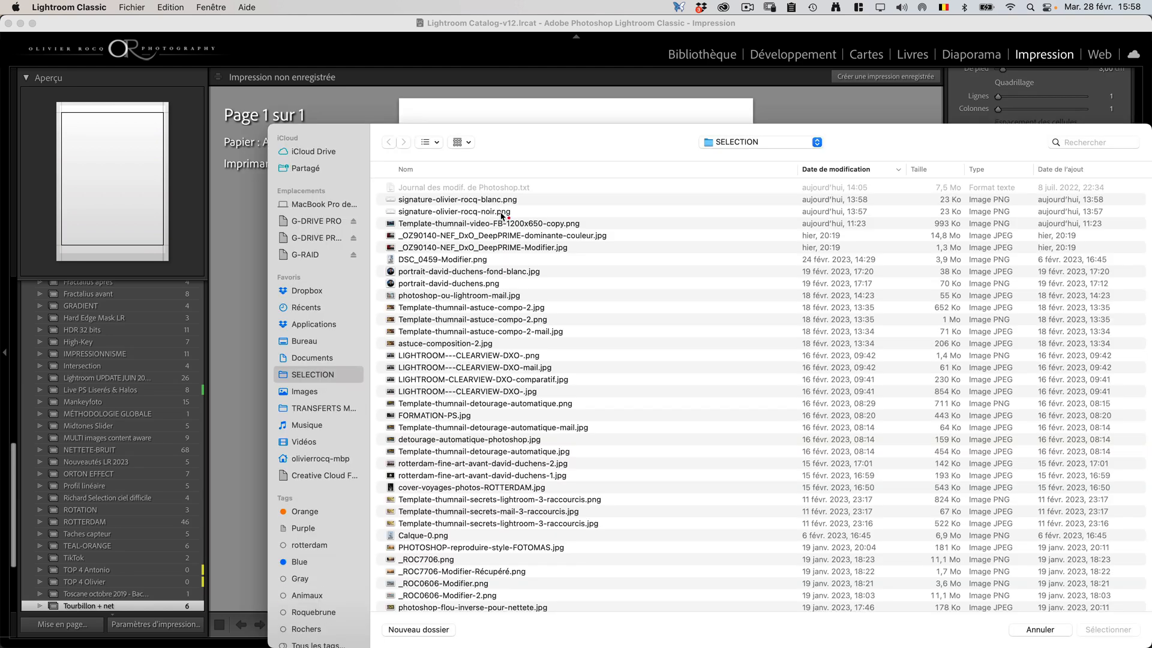
left_click(1051, 631)
Step: Switch the identity plate to text style, enter the photographer's full name and give it the Callista font
left_click(459, 180)
left_click(453, 213)
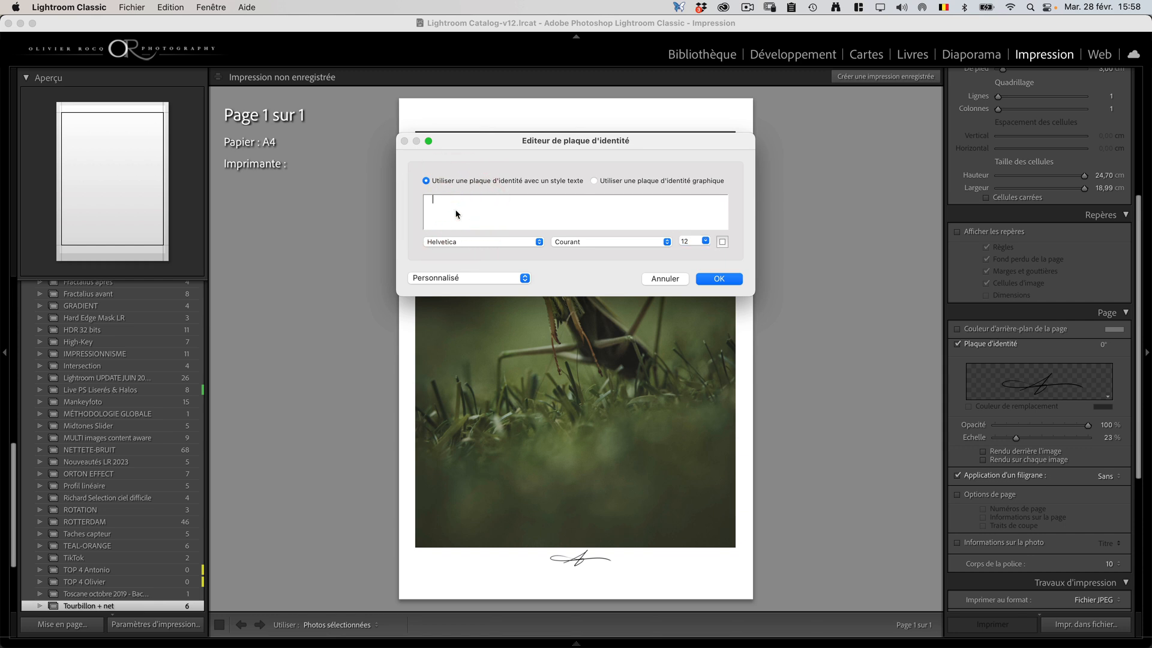
type("Olivier")
key("BackSpace")
type("r Rocq")
left_click(525, 242)
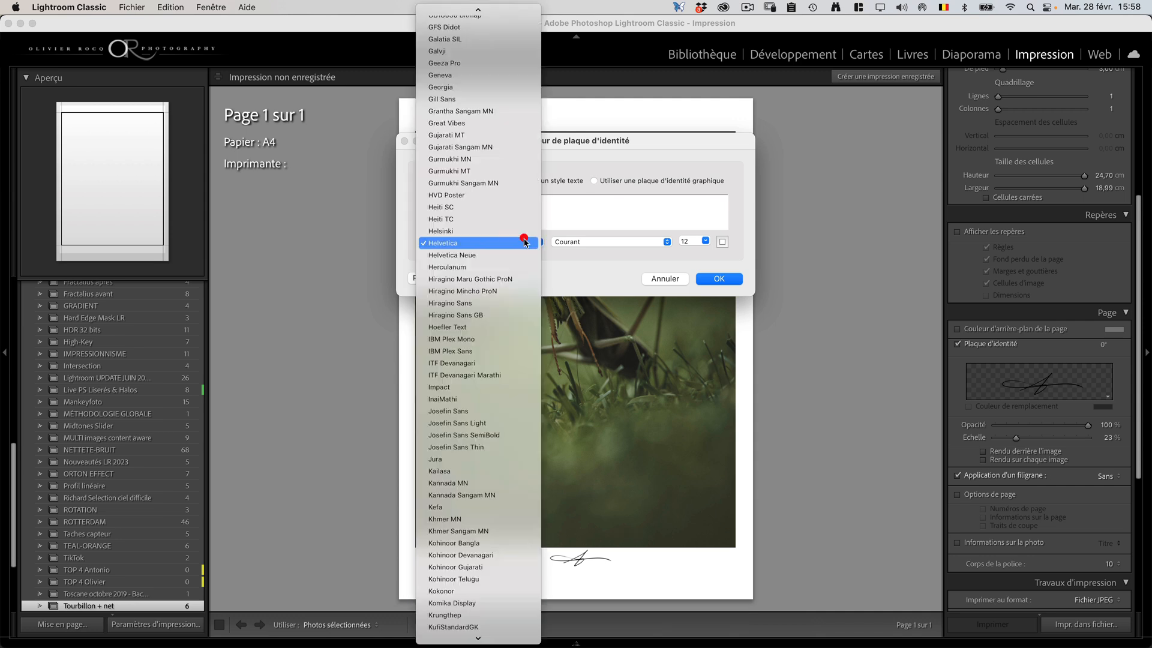
mouse_move(478, 11)
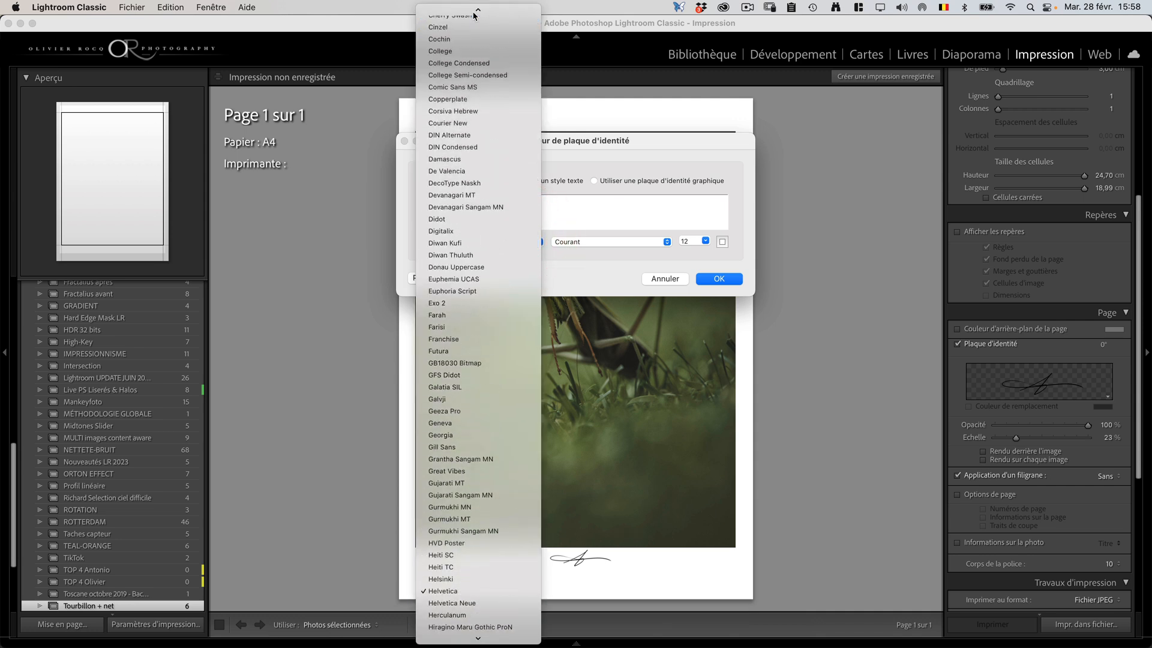
left_click(482, 163)
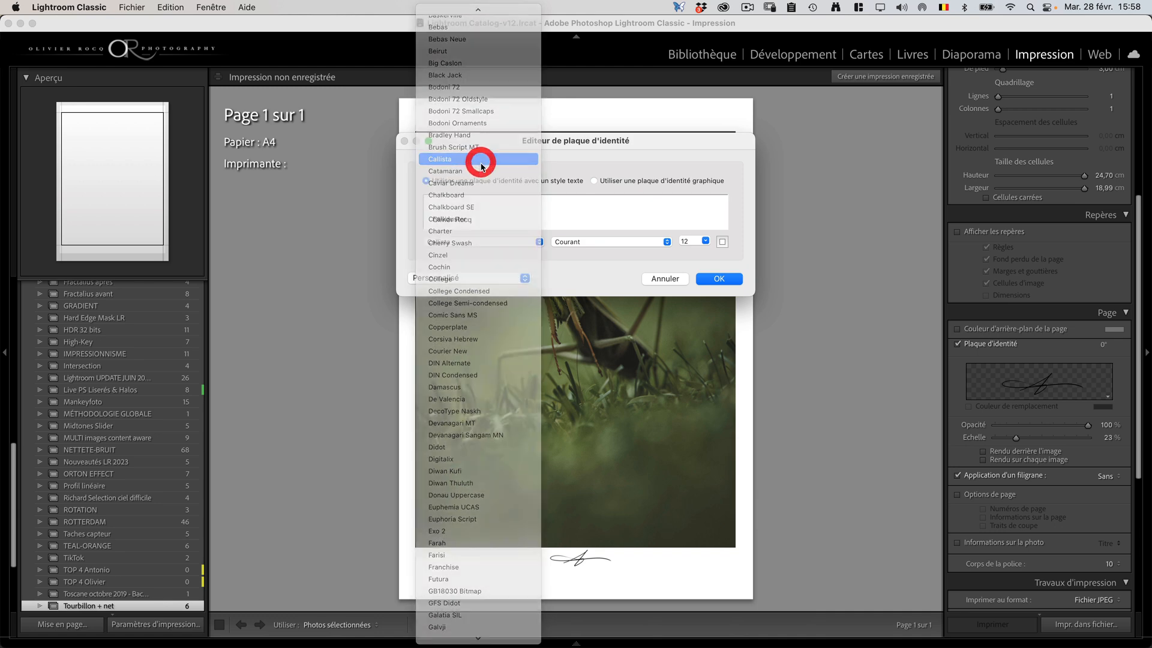
Step: Begin saving the text identity plate as "Plaque manuscrite", copy that name, and cancel the save
left_click(521, 279)
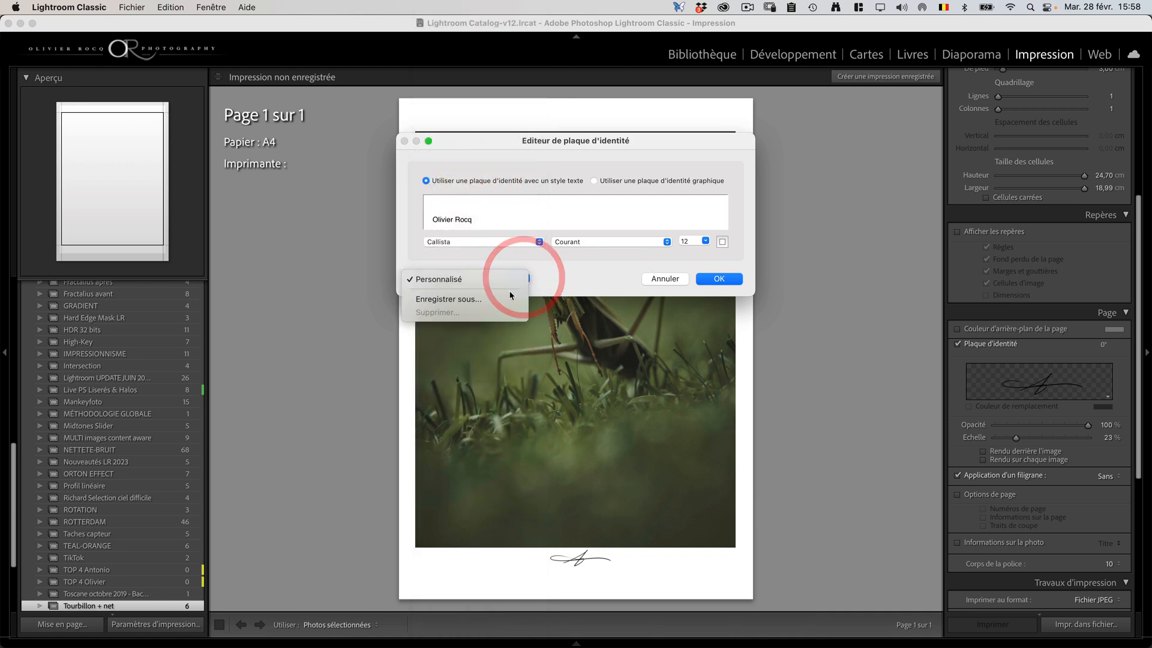
left_click(507, 299)
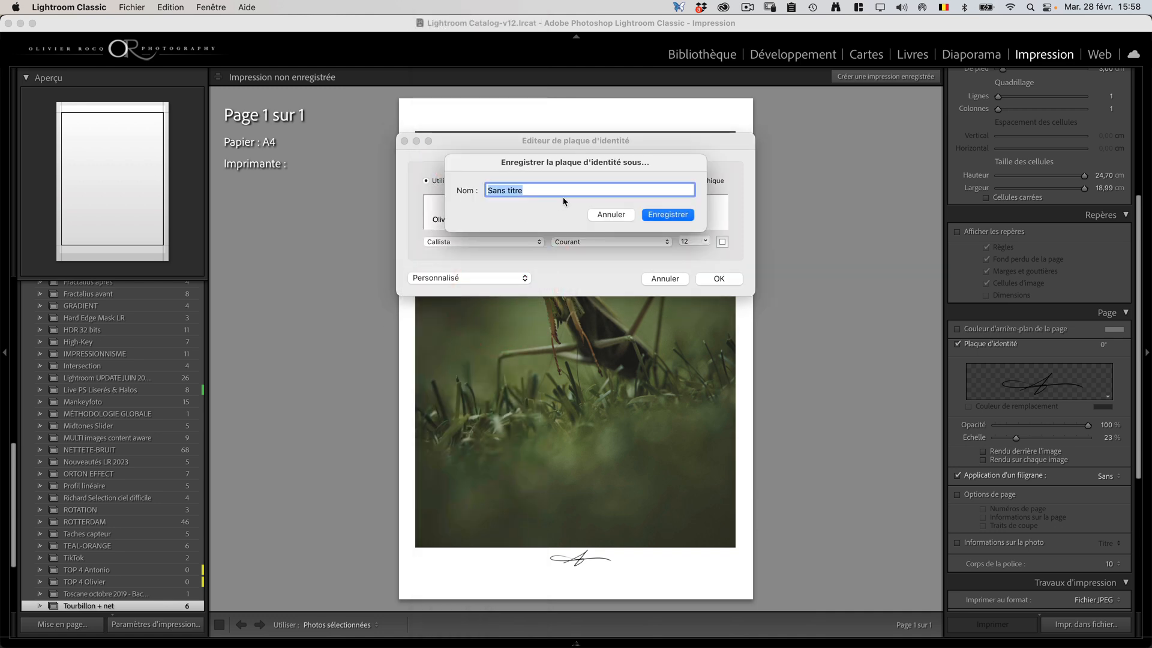
type("Signat")
key("BackSpace")
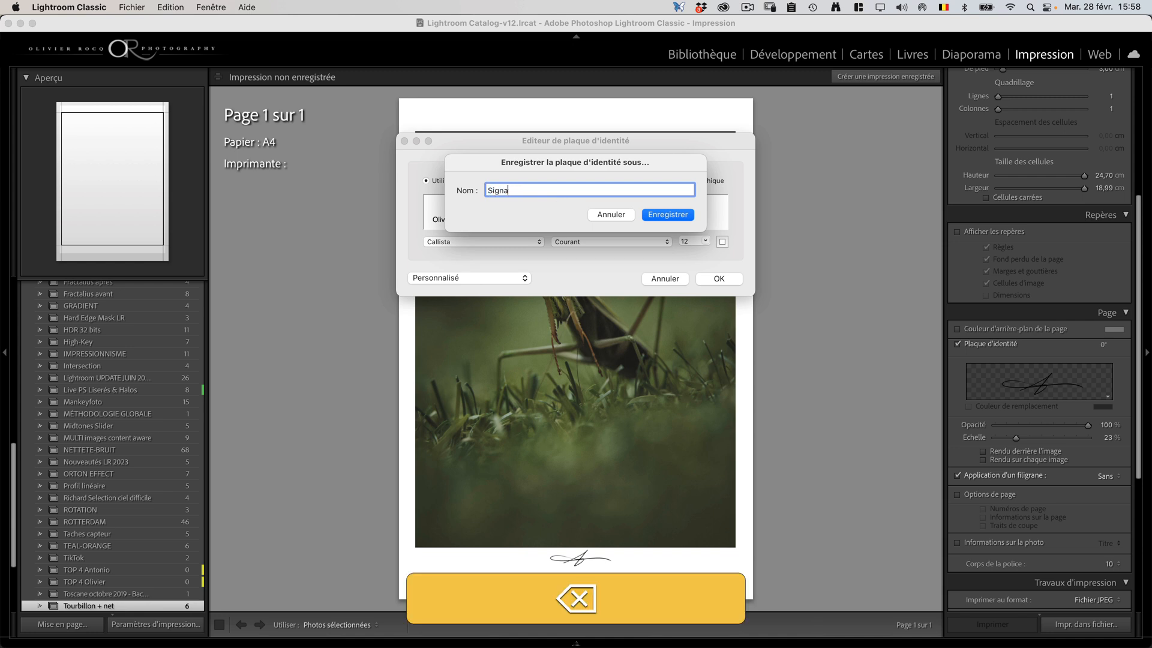
type("Plaque")
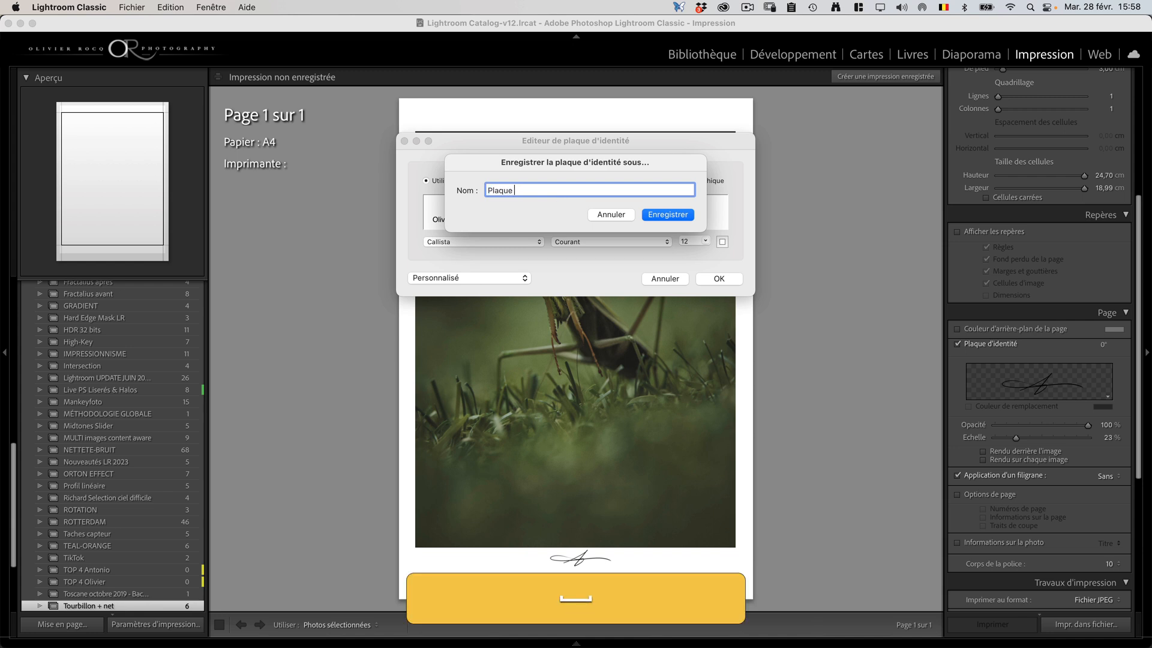
type(" manuscrite")
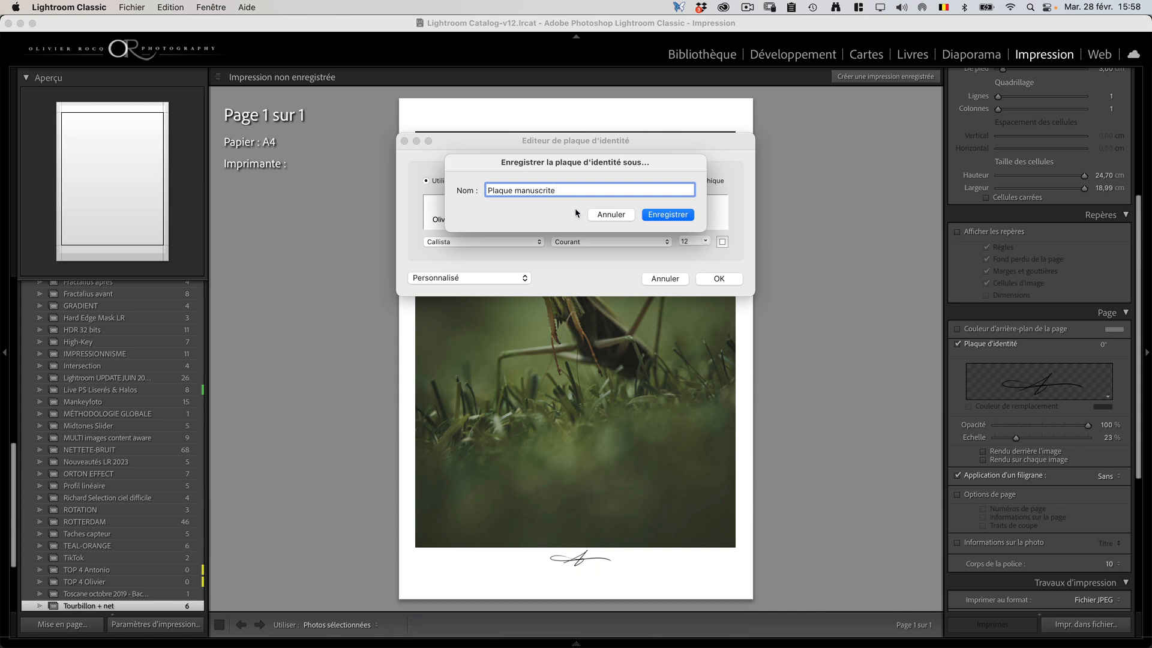
key("super+a")
key("super+c")
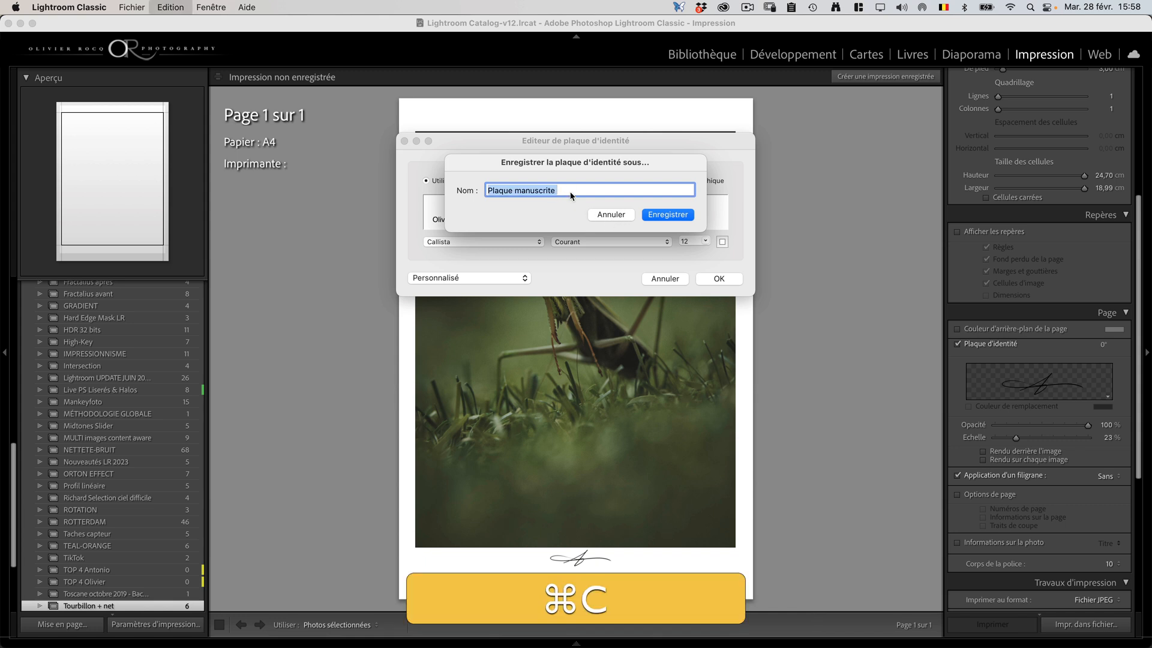
left_click(610, 214)
Step: Change the identity plate's text colour to black with the colour picker
left_click(725, 244)
left_click_drag(189, 406, 305, 407)
left_click(185, 234)
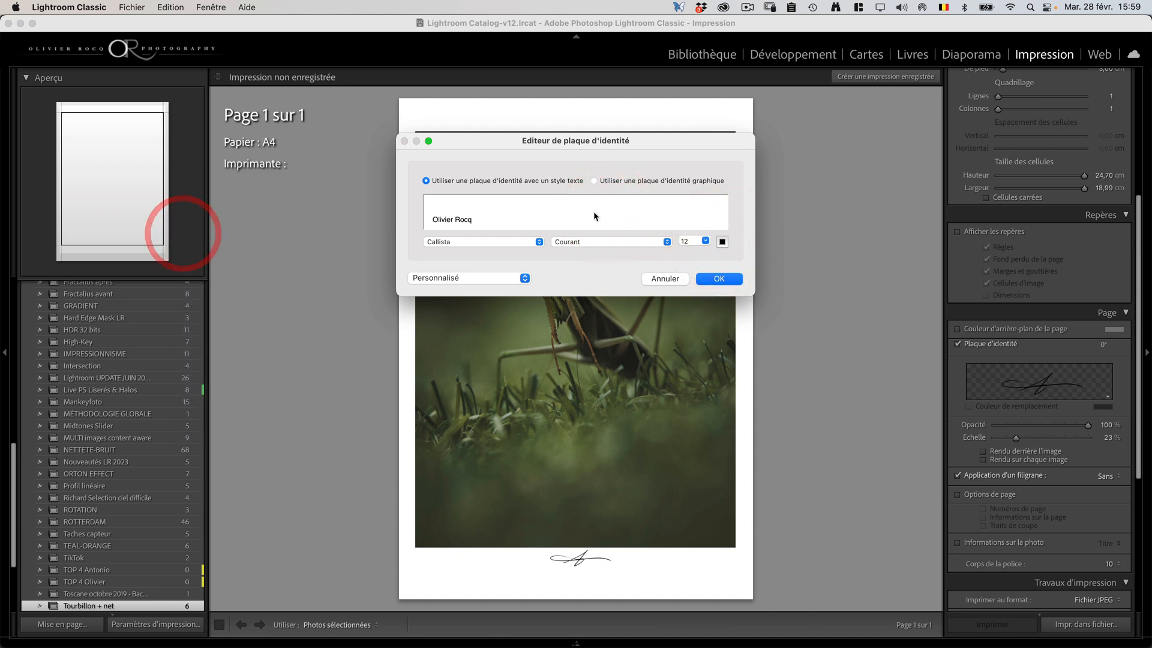
Step: Save the black text plate as "Plaque manuscrite noir", reusing the copied name, and apply it to the page
left_click(525, 277)
left_click(489, 301)
key("super+v")
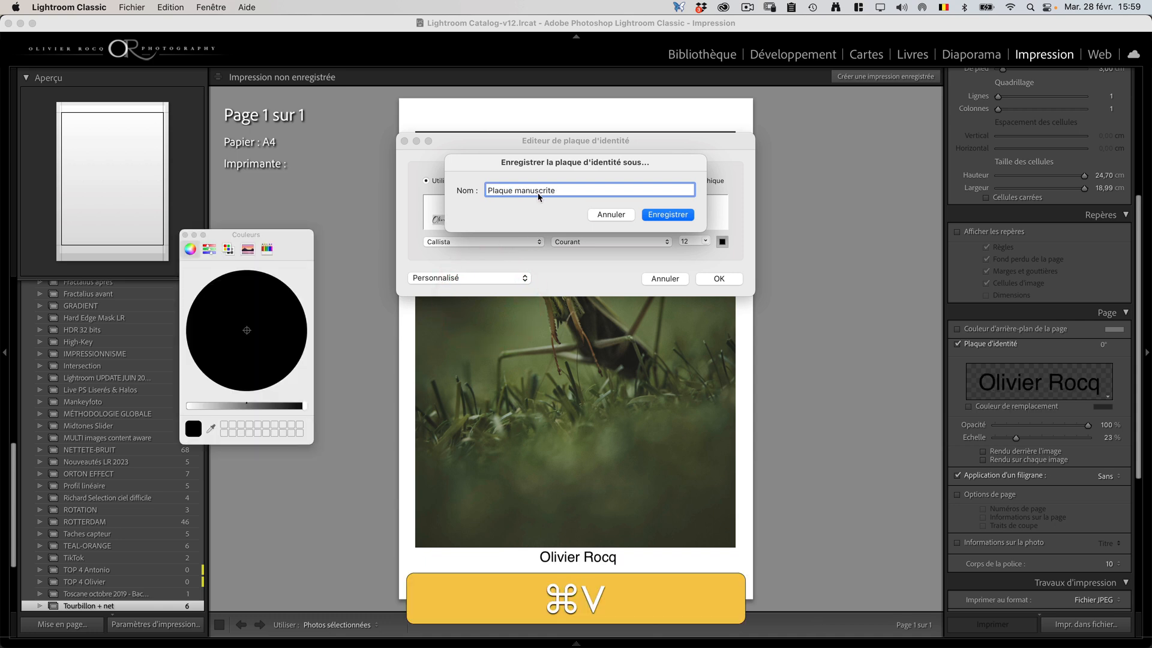
type("noir")
left_click(672, 215)
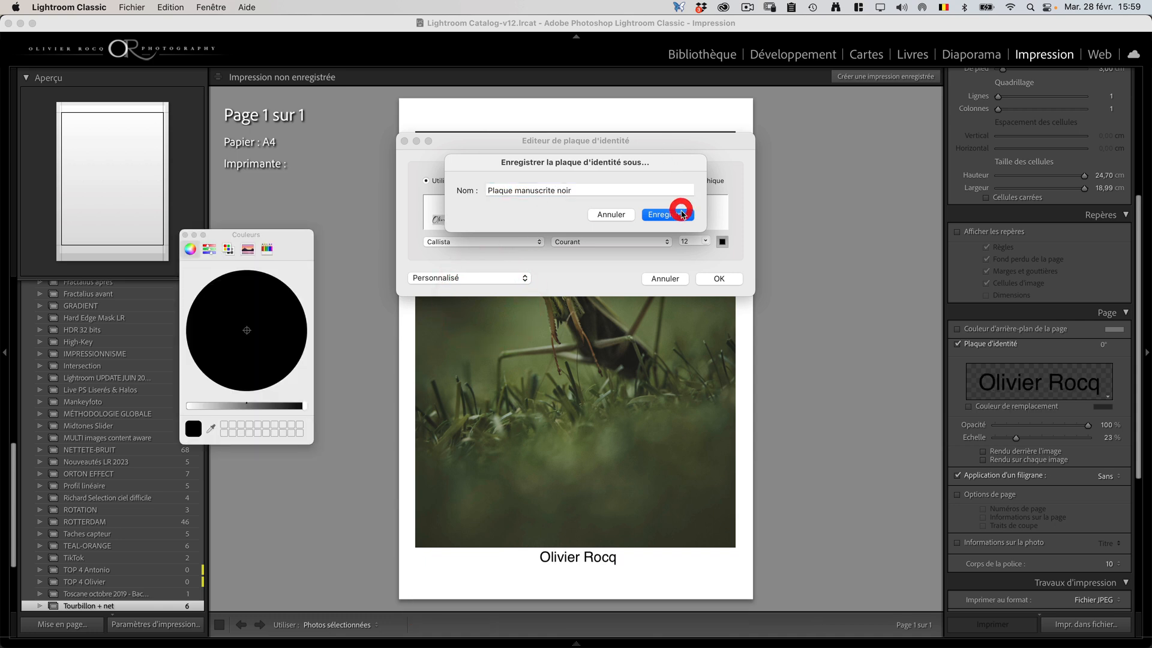
left_click(719, 279)
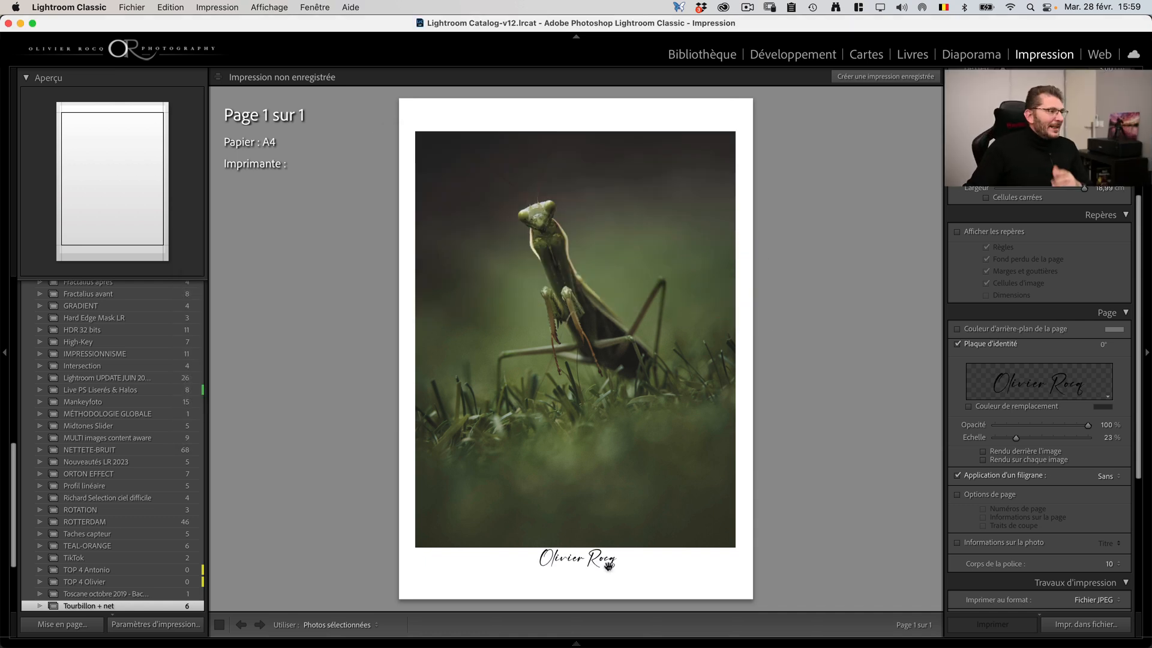
Step: Move the identity plate beneath the photo's lower-right corner and increase the page's bottom margin to 3.92 cm
left_click_drag(606, 561, 706, 565)
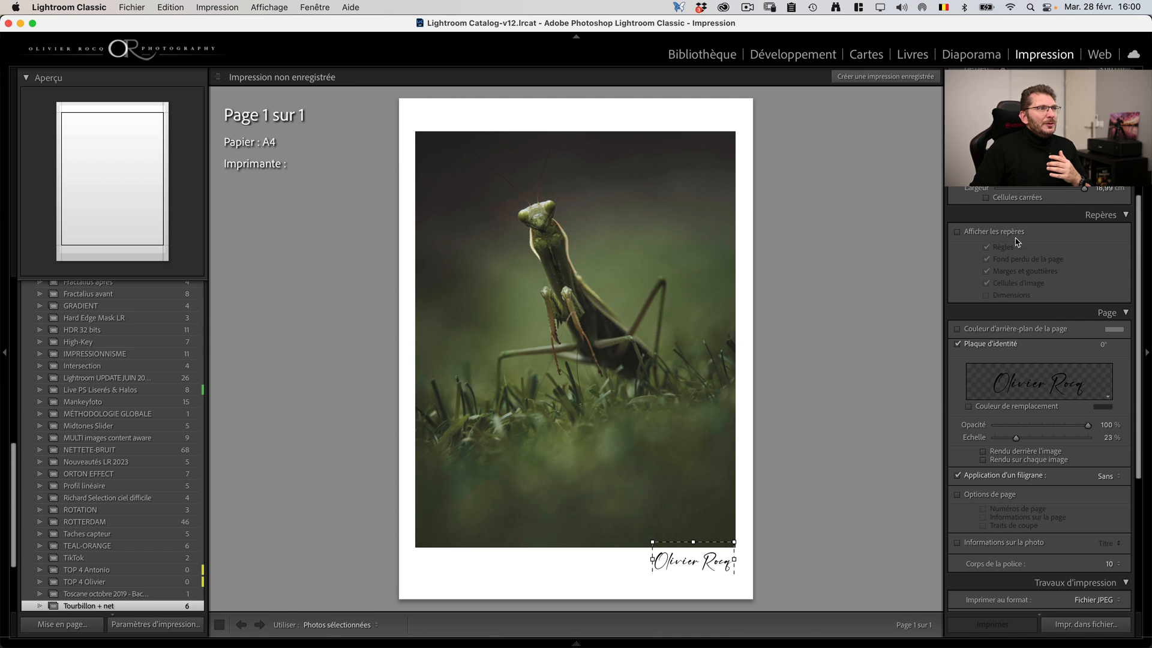
scroll(1008, 243, "up", 5)
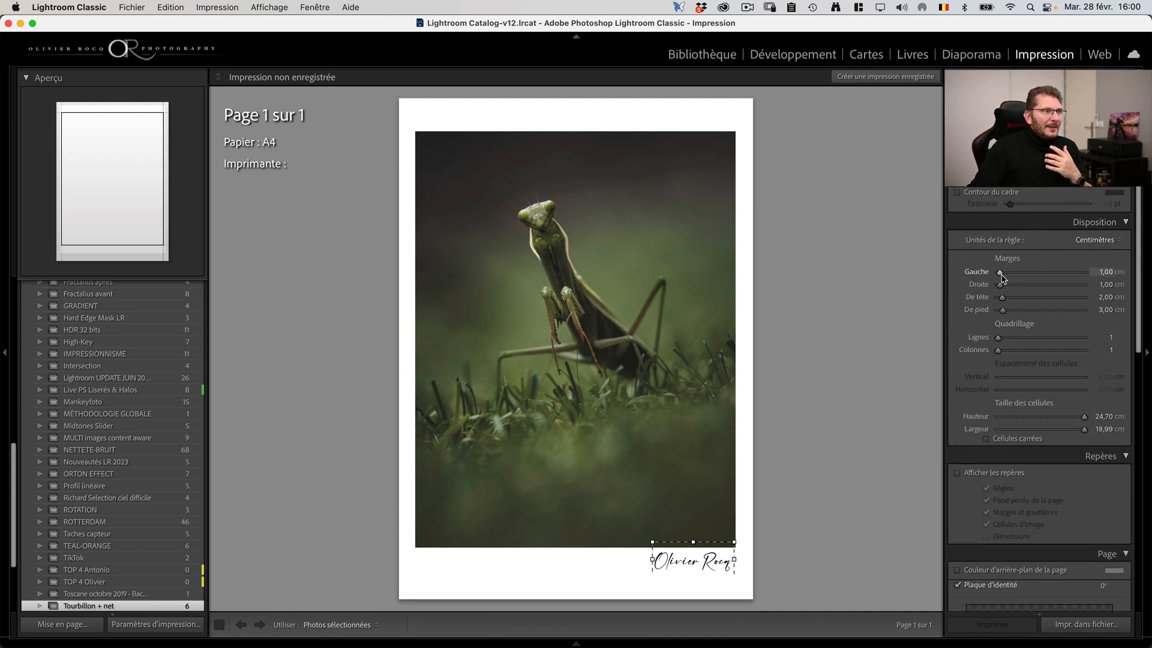
left_click_drag(1001, 275, 999, 275)
key("cmd+z")
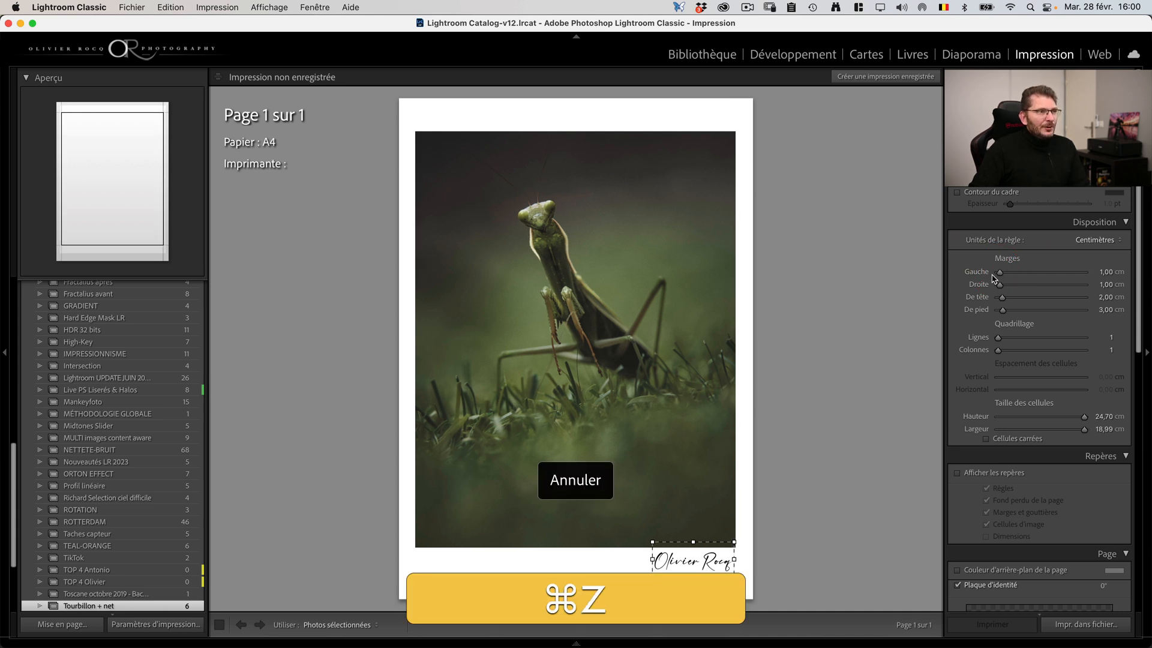
left_click_drag(1003, 310, 1006, 309)
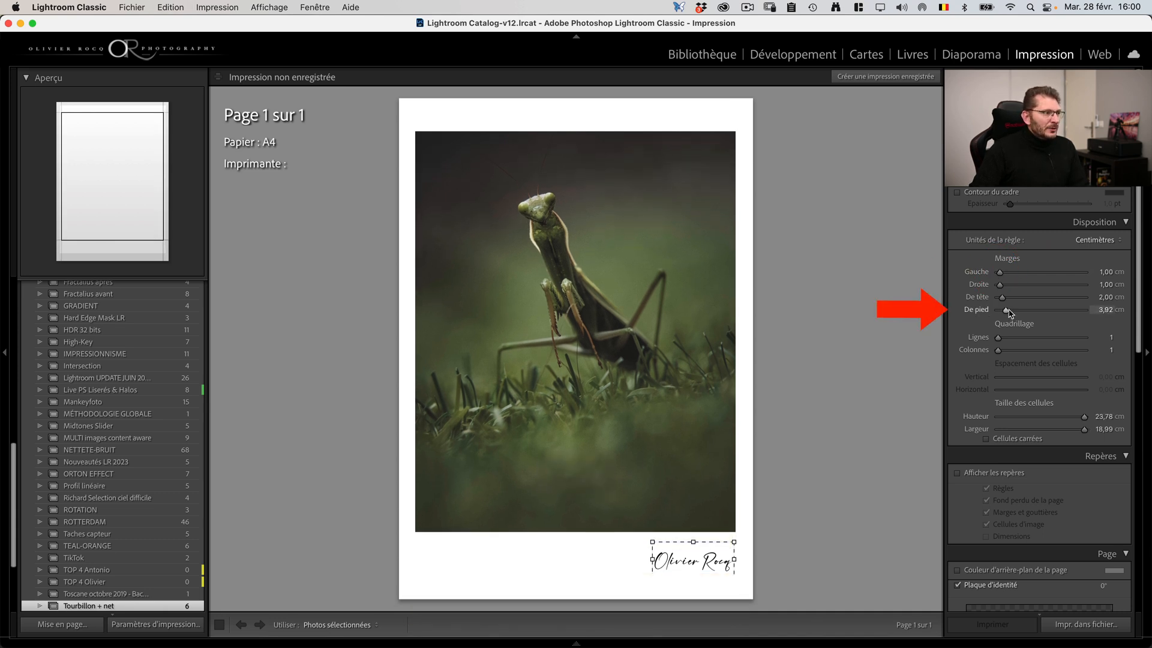
Step: Centre the identity plate in the white band below the photo, and open and cancel its editor without changes
left_click_drag(697, 561, 585, 556)
left_click(586, 556)
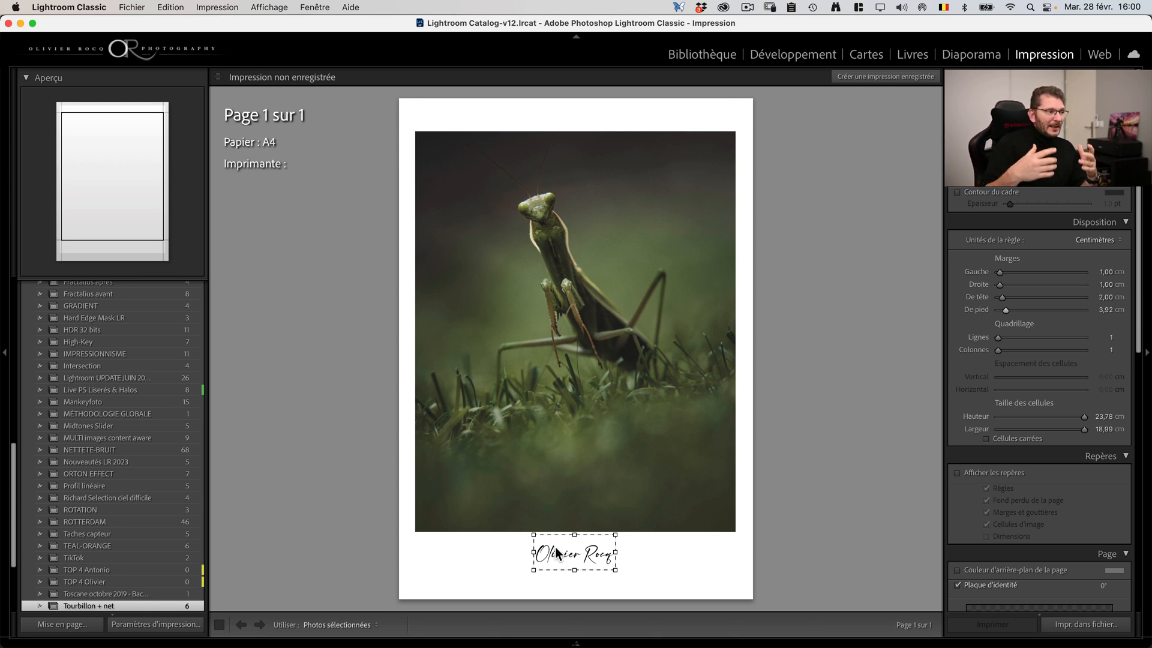
double_click(557, 550)
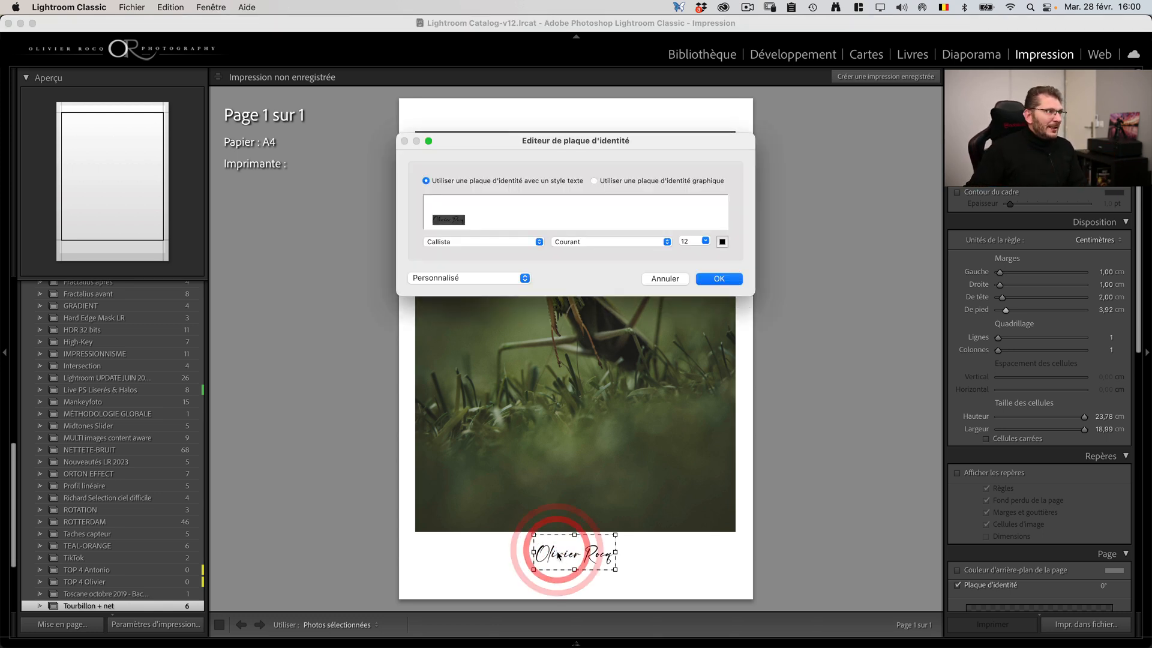
left_click(667, 279)
Step: Apply the "Signature blanche png" watermark to the photo on the print page
scroll(1041, 292, "down", 4)
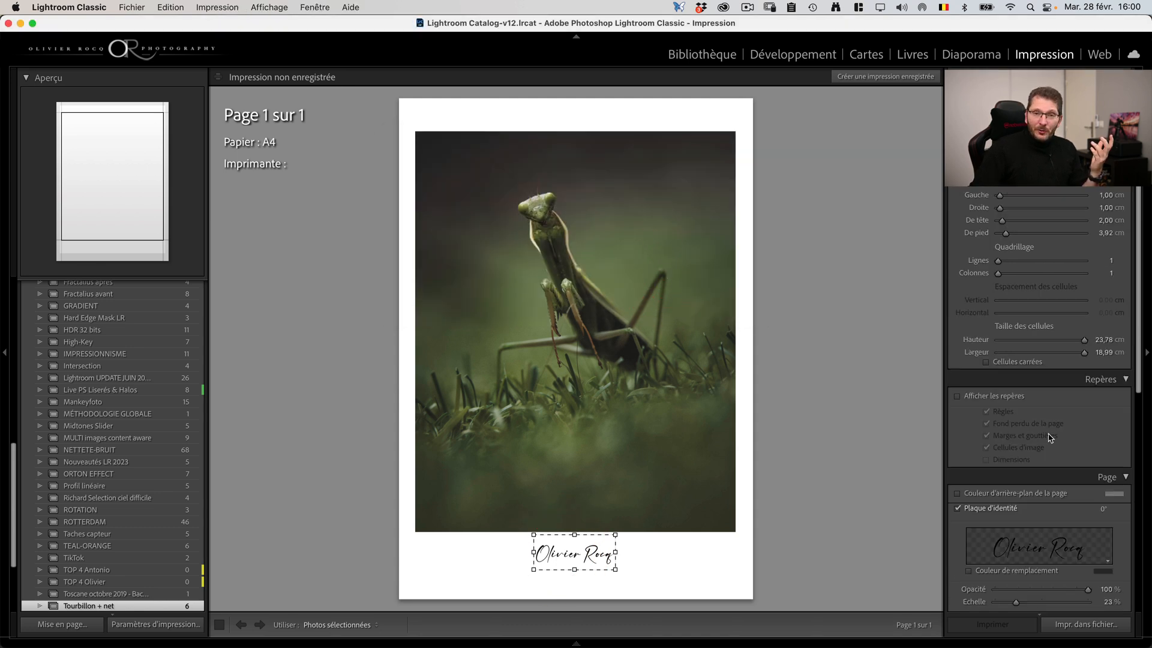
mouse_move(1069, 461)
left_mouse_down()
mouse_move(1023, 460)
mouse_move(1065, 459)
left_mouse_up()
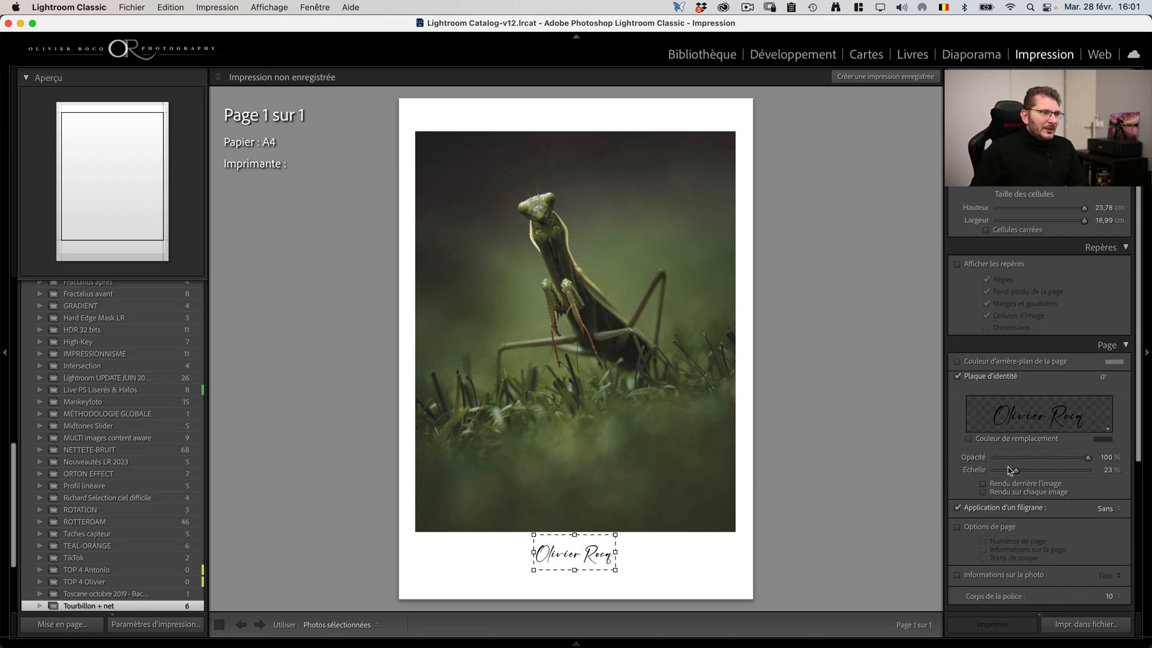
scroll(1047, 467, "down", 3)
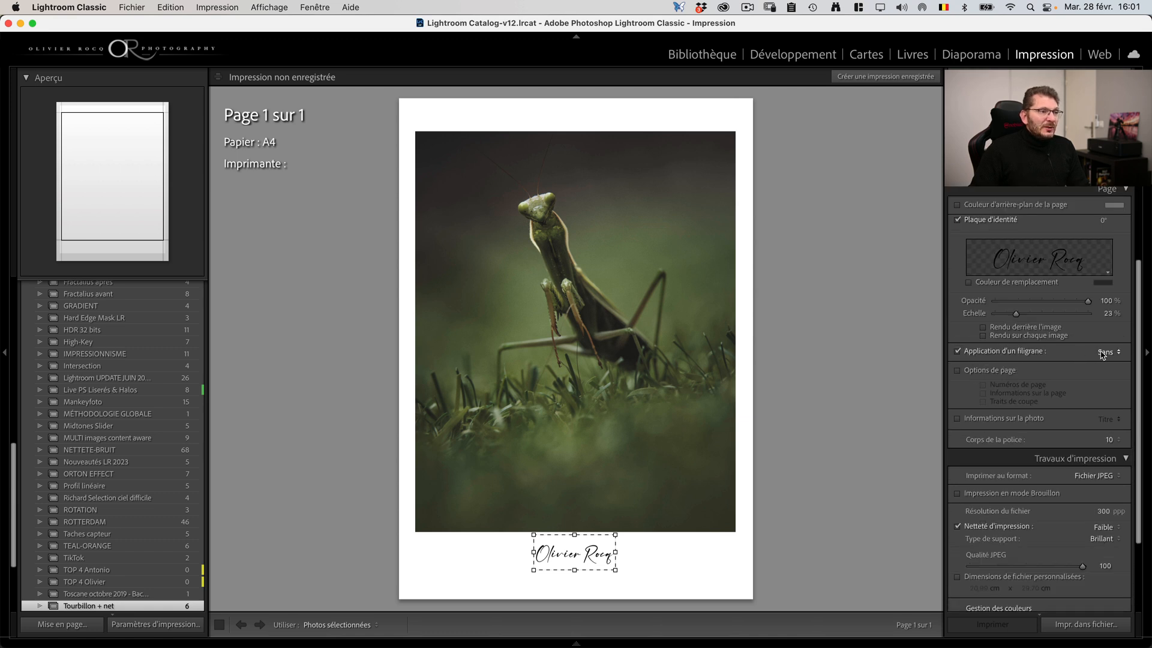
left_click(1102, 354)
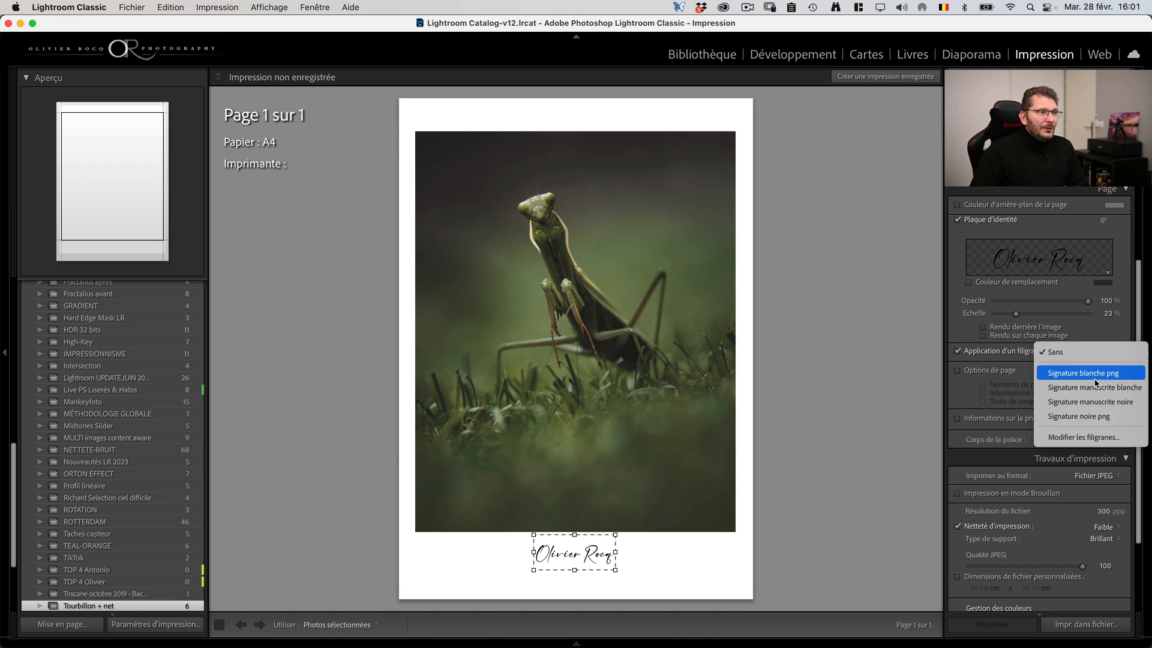
left_click(1094, 374)
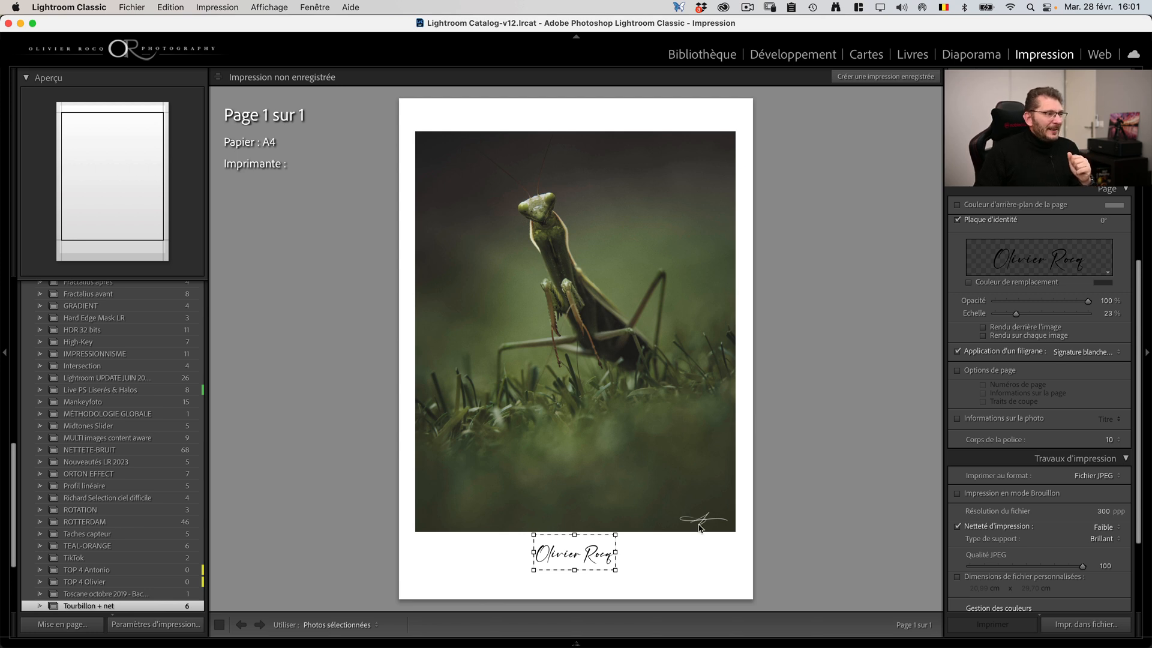
Step: Compare the print output options by switching to Imprimante and back to Fichier JPEG
scroll(1073, 497, "down", 5)
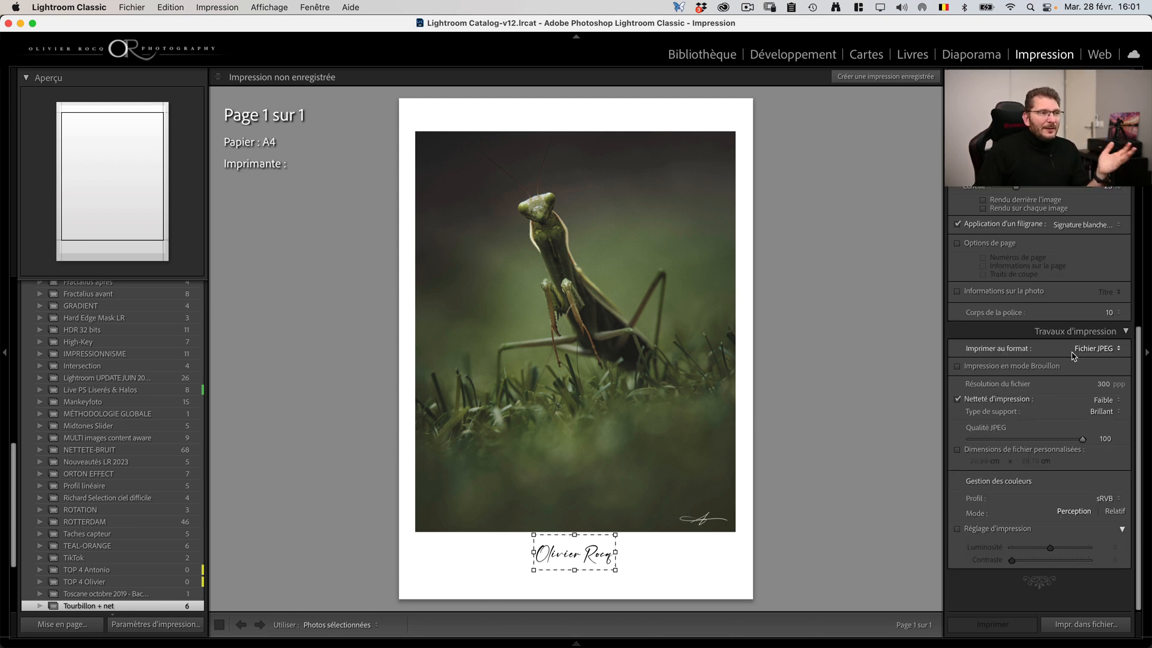
left_click(1102, 348)
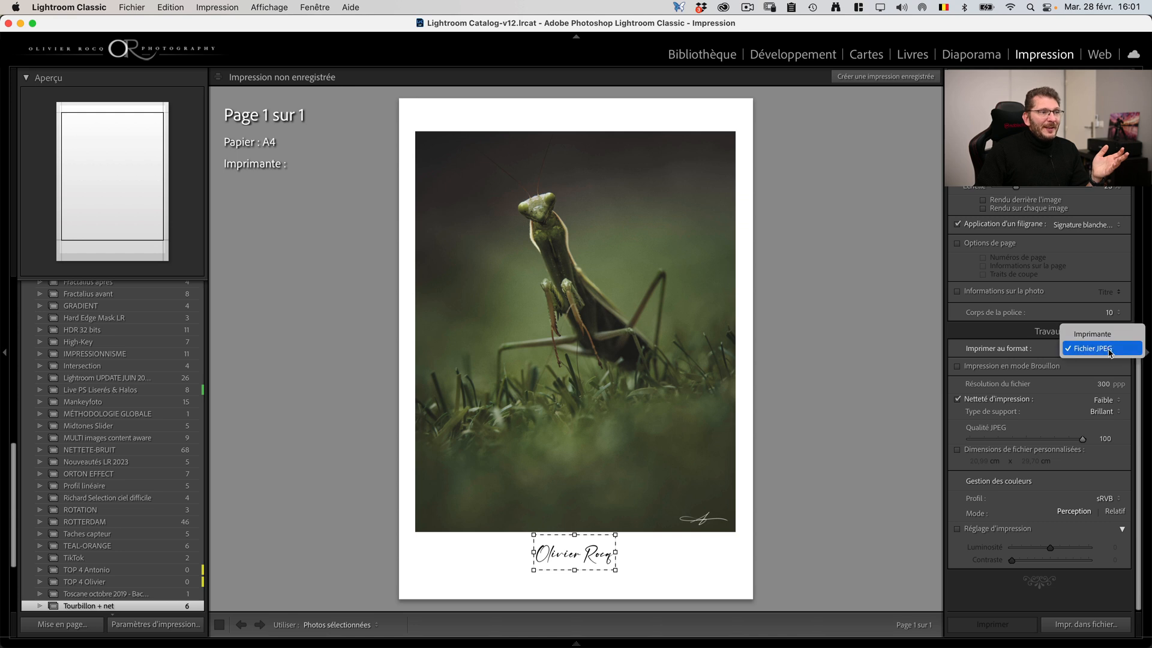
left_click(1102, 349)
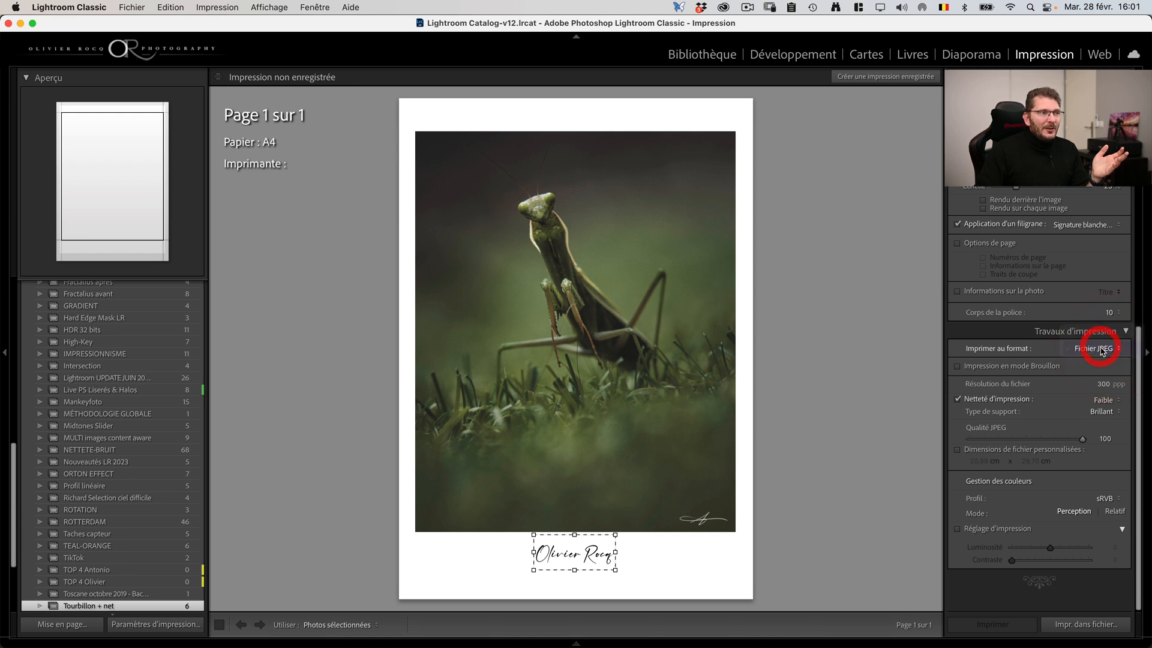
left_click(1106, 354)
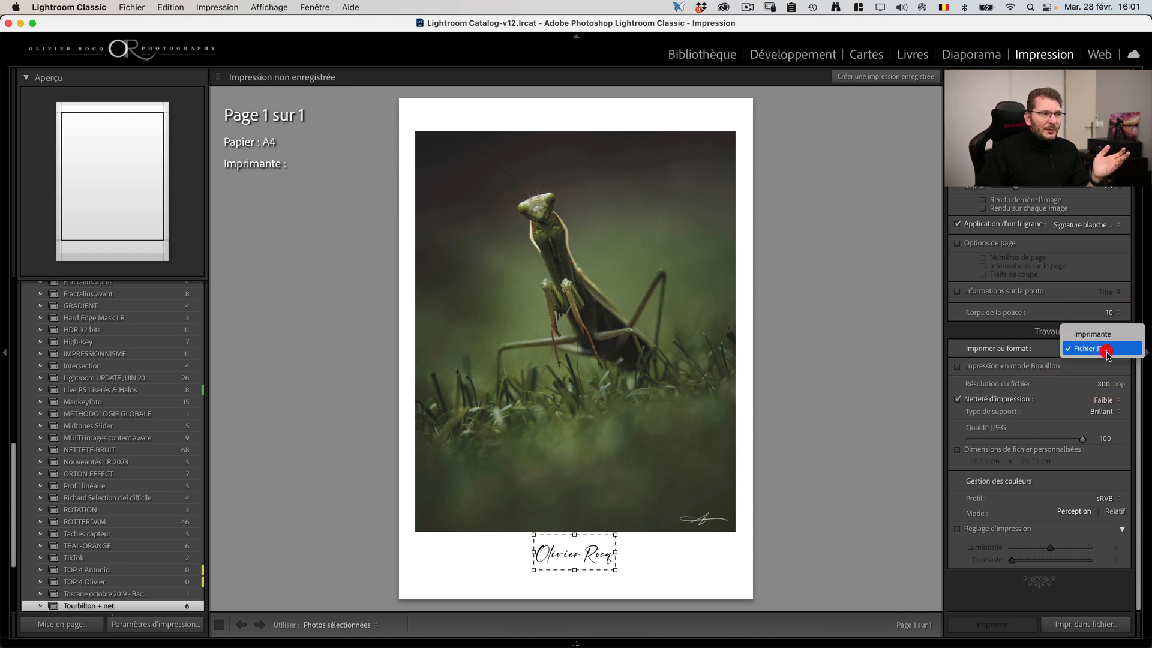
left_click(1097, 328)
left_click(1107, 380)
left_click(1101, 397)
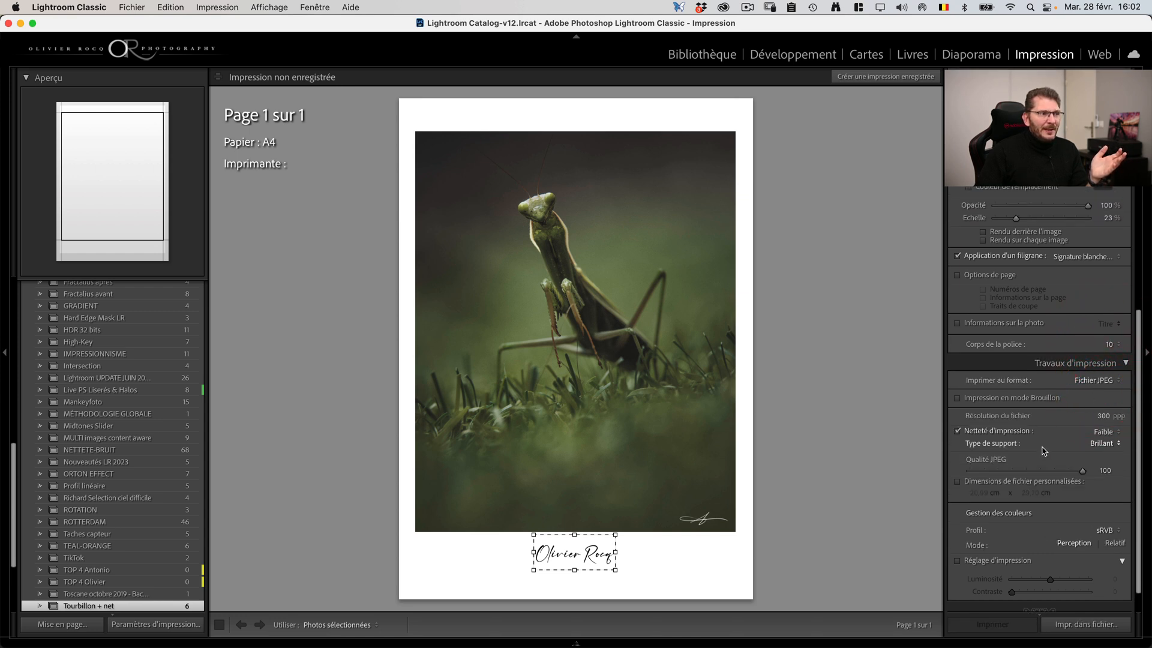
Step: Output the page as a JPEG file named "mante" in the SELECTION folder
scroll(1044, 480, "down", 2)
left_click(1086, 624)
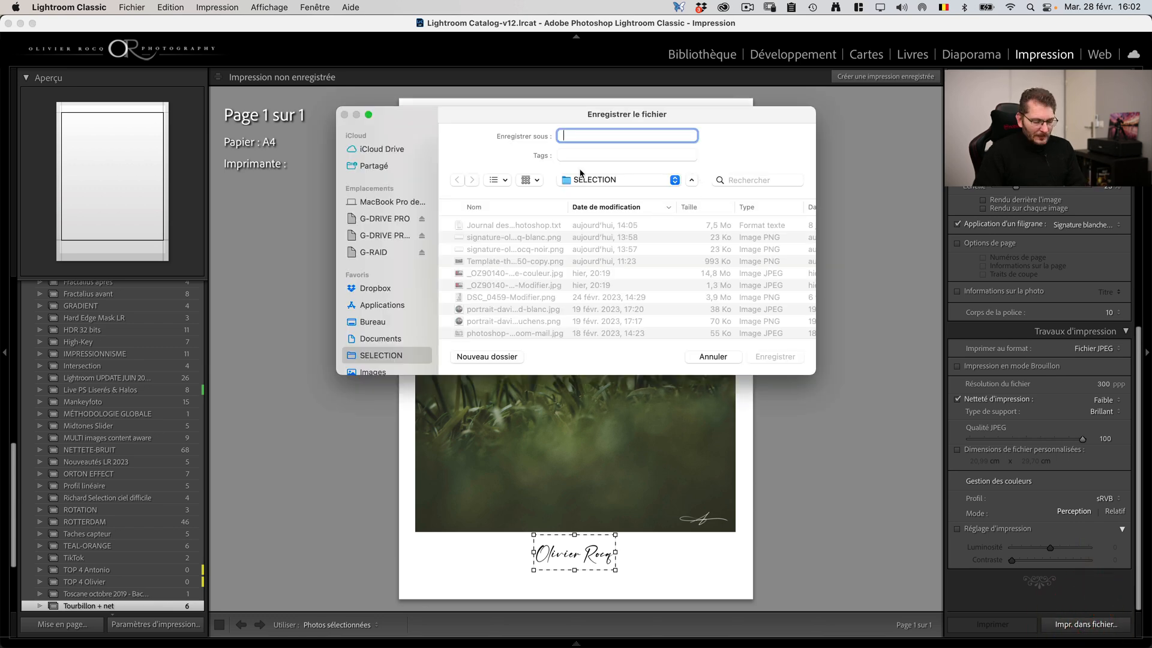
type("mante")
key("Return")
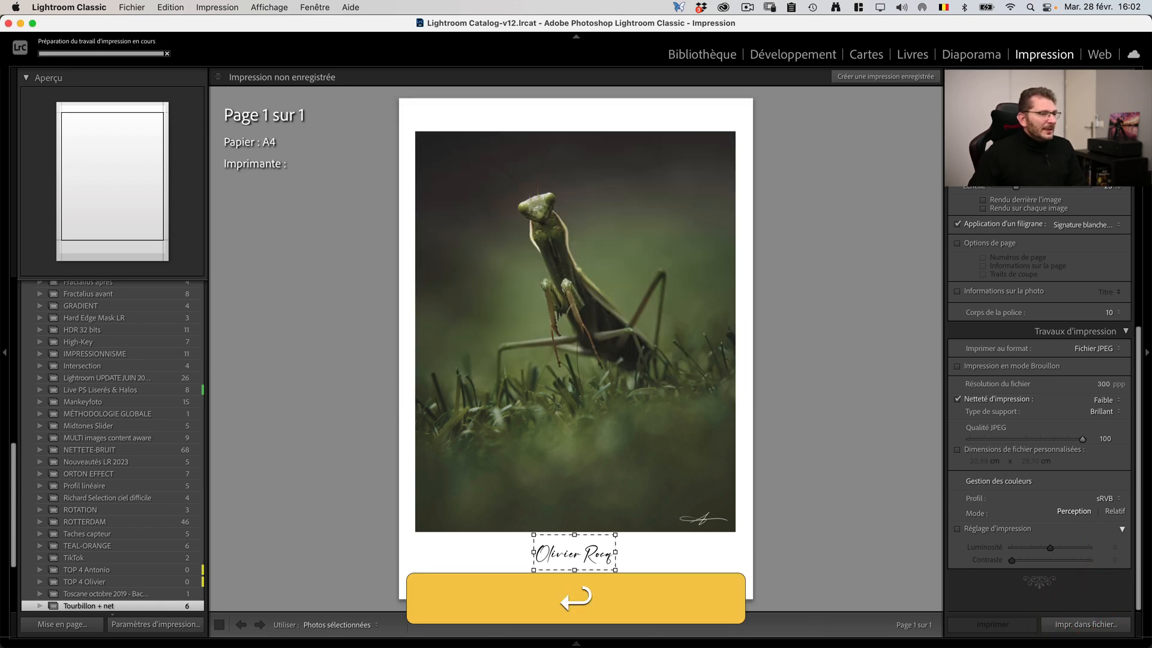
Step: Preview the exported mante.jpg from Finder to check both signatures, and close the preview
key("space")
left_click_drag(817, 66, 736, 63)
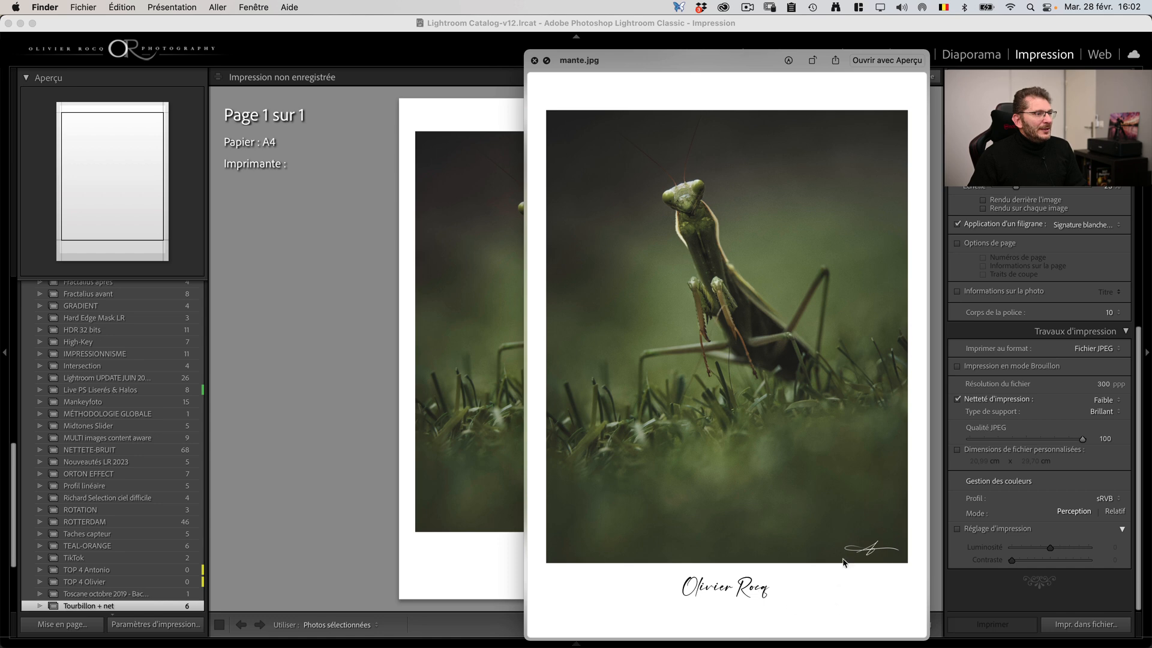
left_click(534, 61)
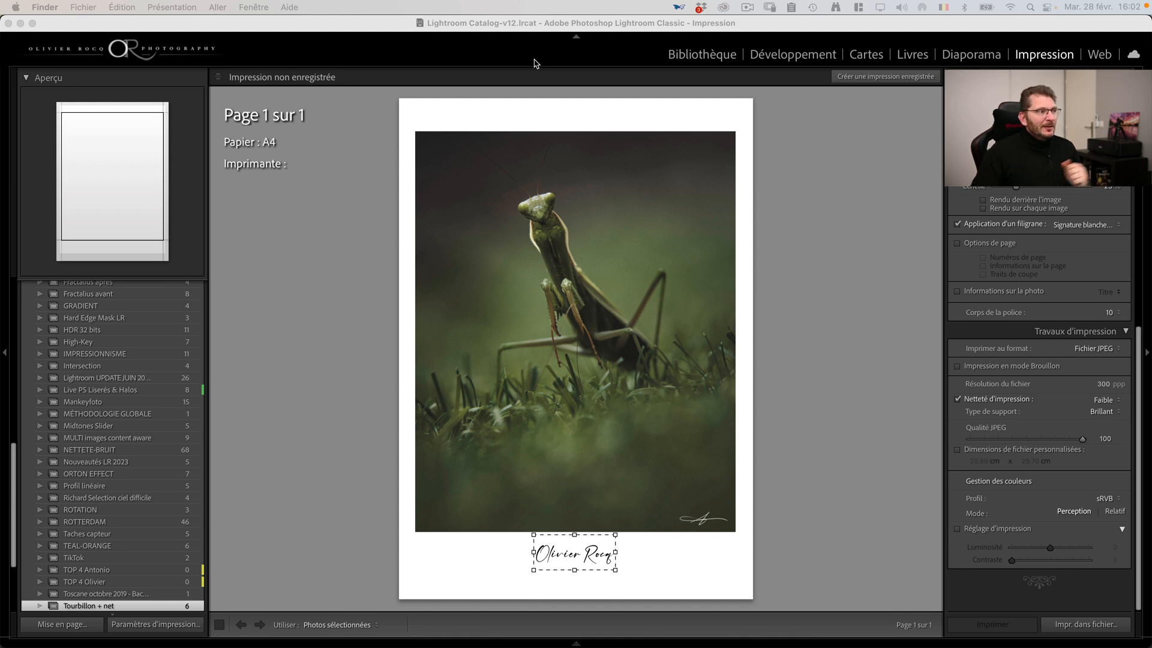
Step: Return to Lightroom Classic, quit it to reach the catalogue backup dialog, and keep the frequency at "A chaque fermeture de Lightroom"
left_click(178, 34)
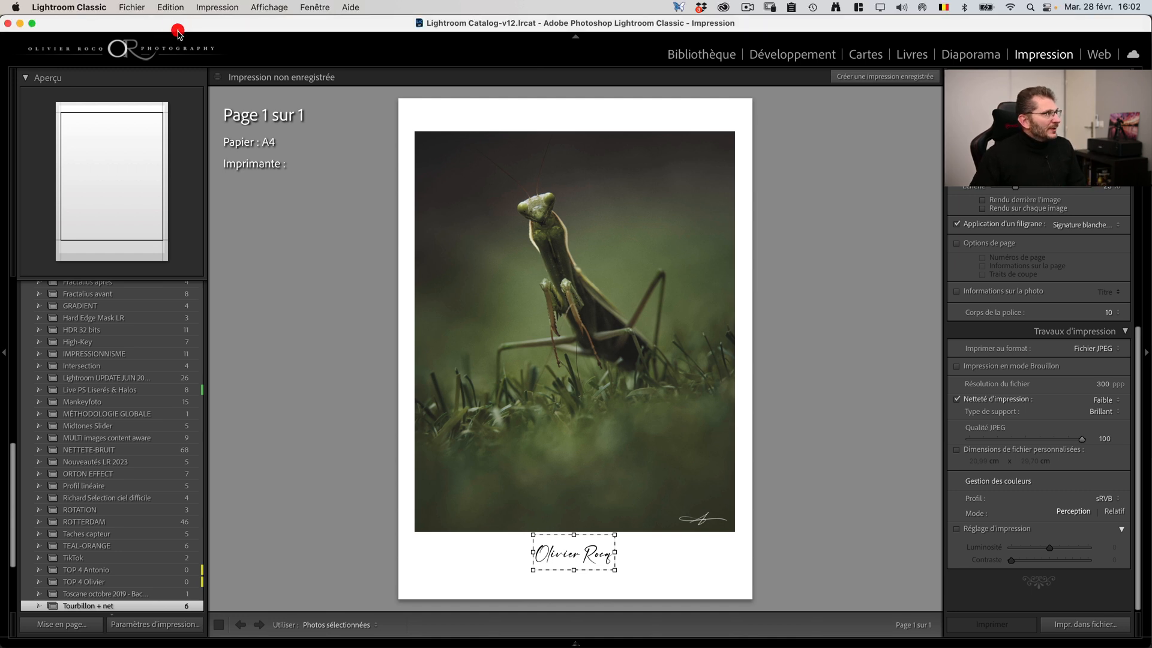
left_click(63, 6)
left_click(288, 219)
key("super+q")
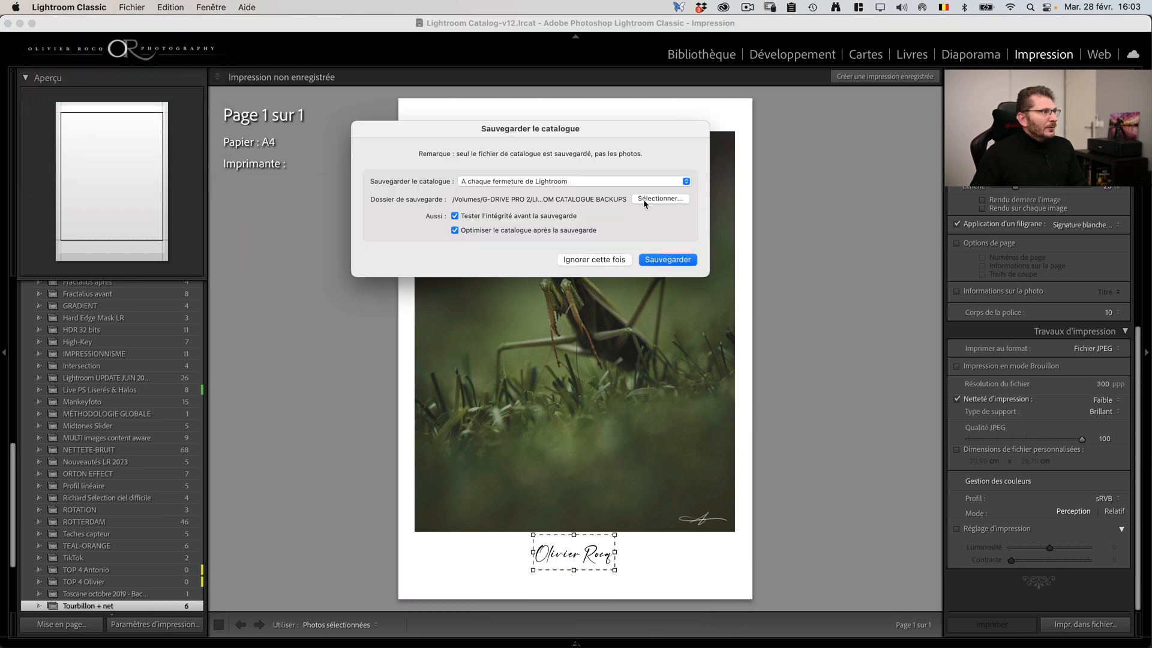
left_click(613, 186)
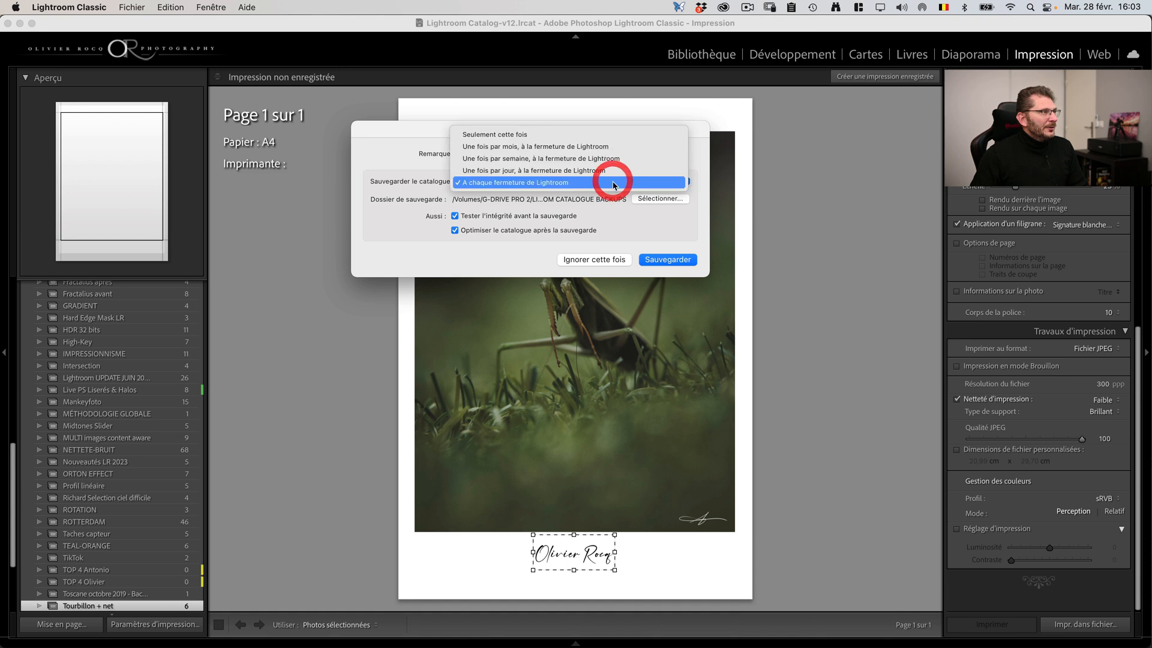
left_click(613, 185)
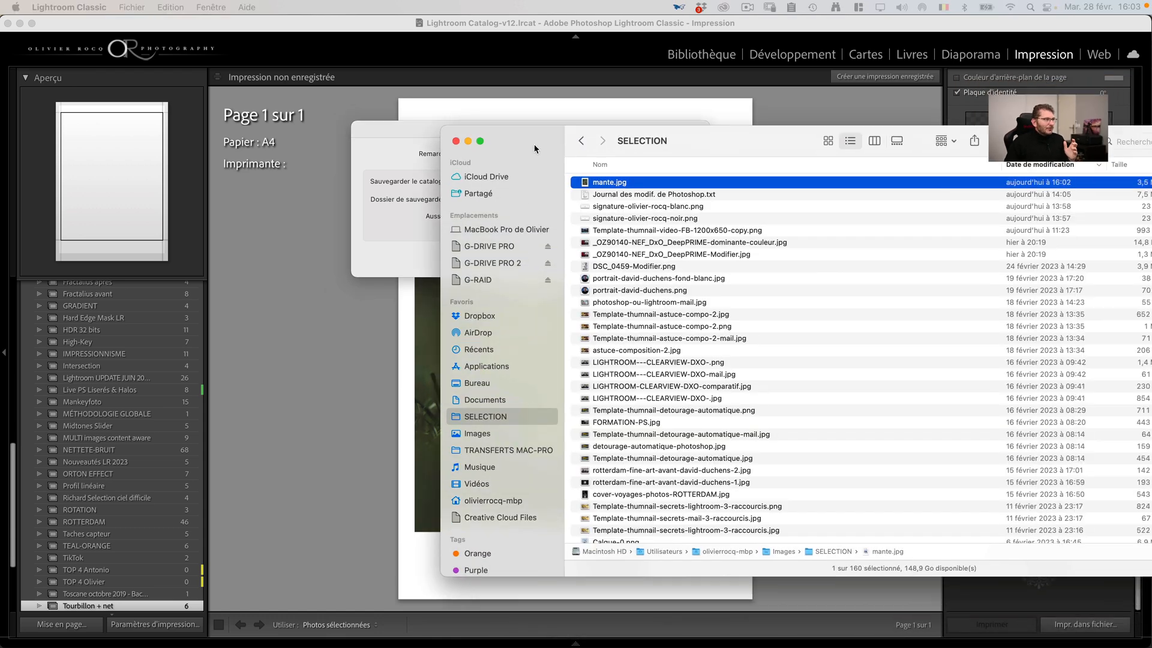
left_click(532, 141)
left_click(489, 263)
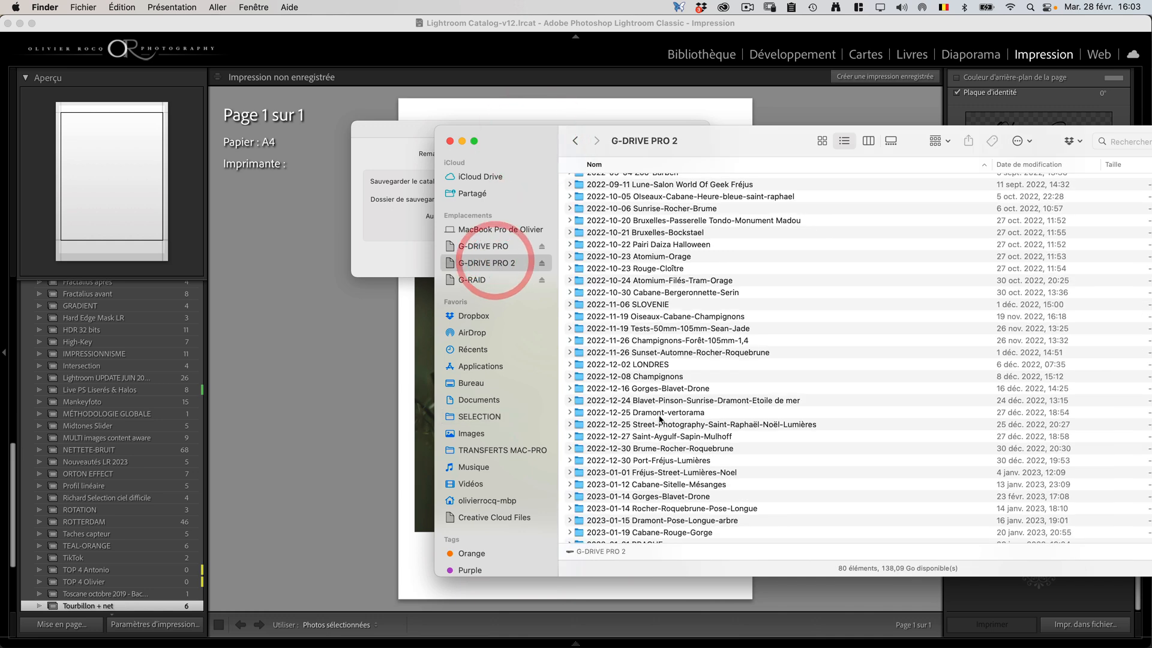
scroll(667, 386, "down", 15)
double_click(682, 508)
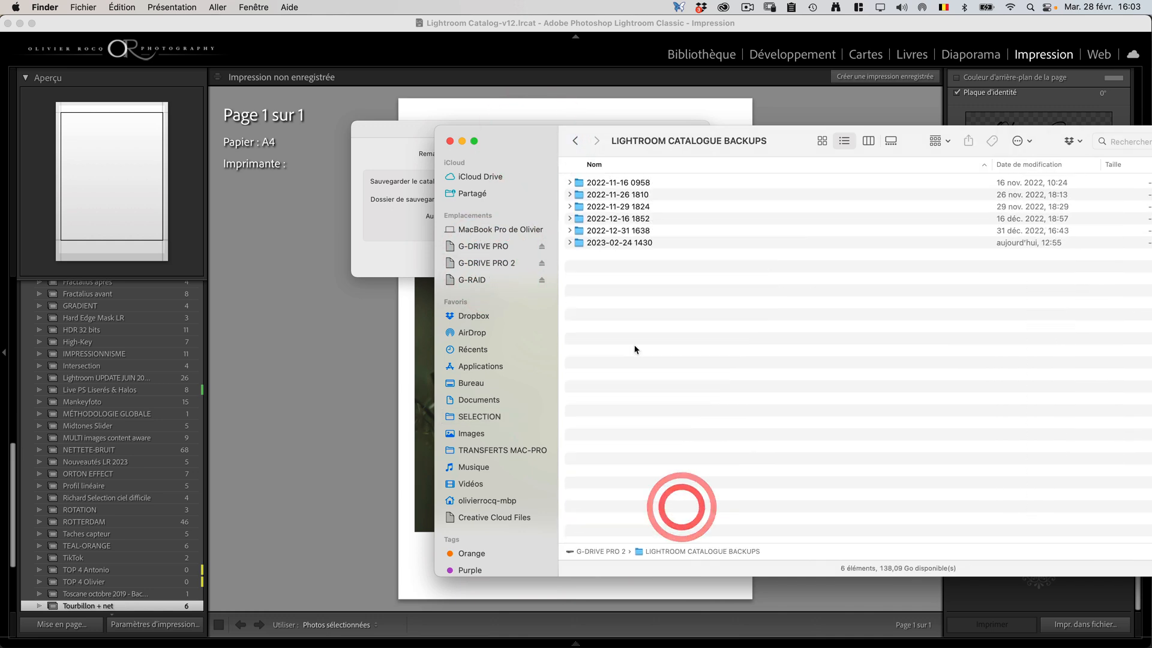
double_click(646, 245)
Step: Extract Lightroom Catalog-v12.zip, inspect the .lrcat and .lrcat-data files in the extracted folder, and return to the backup folder
left_click(643, 183)
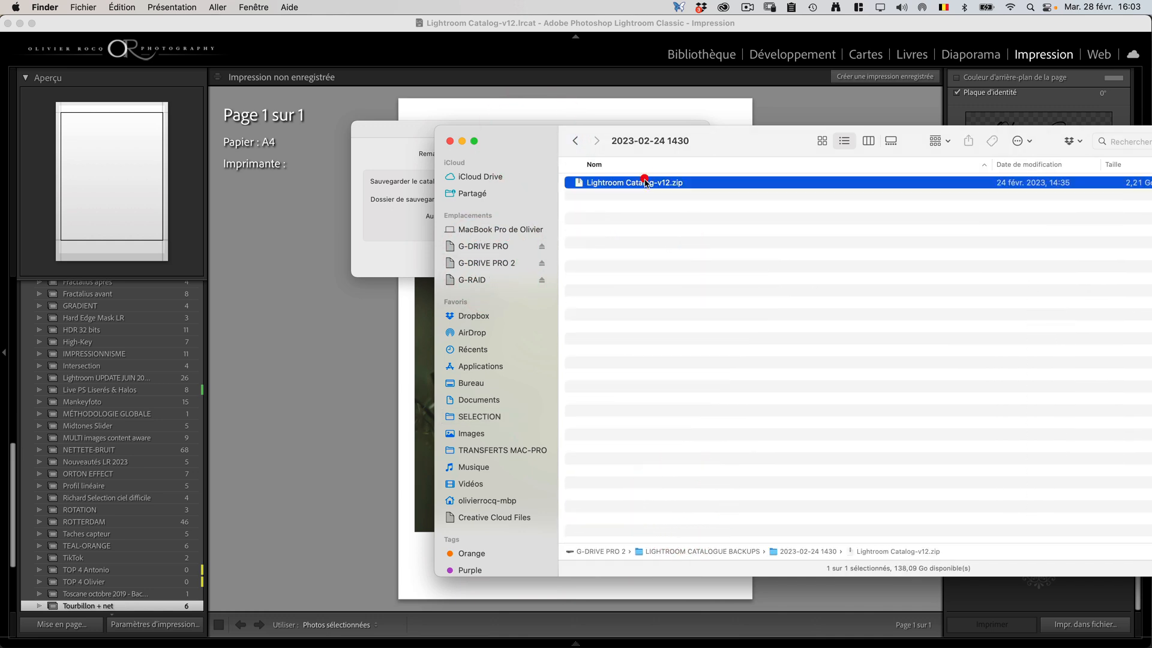
double_click(642, 185)
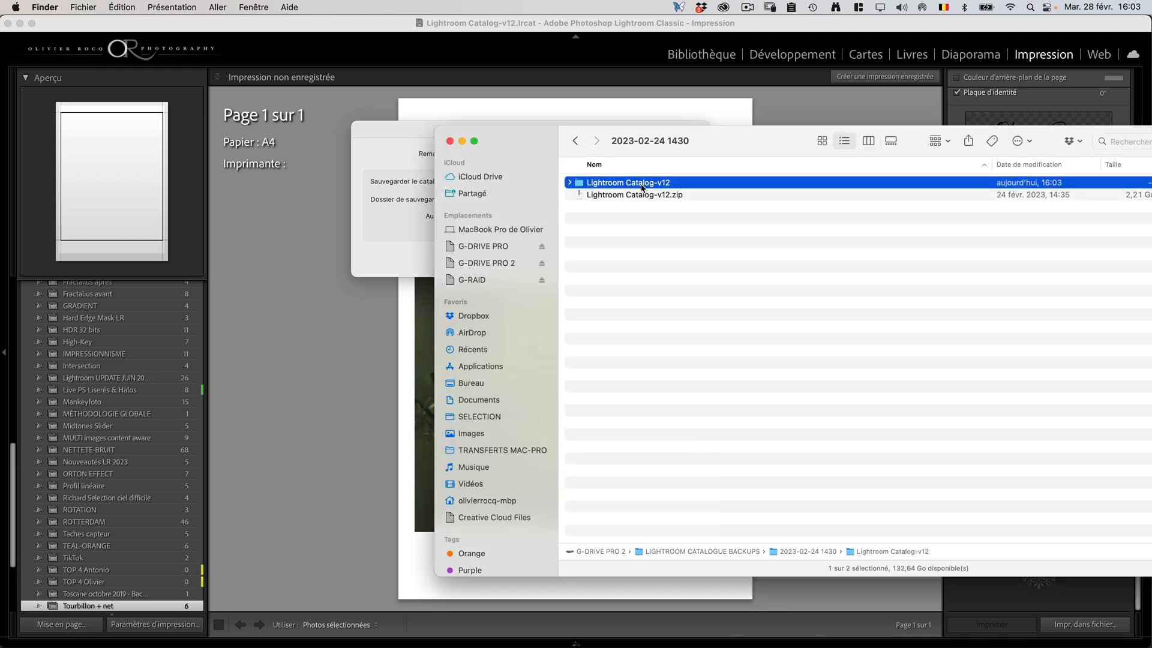
double_click(651, 186)
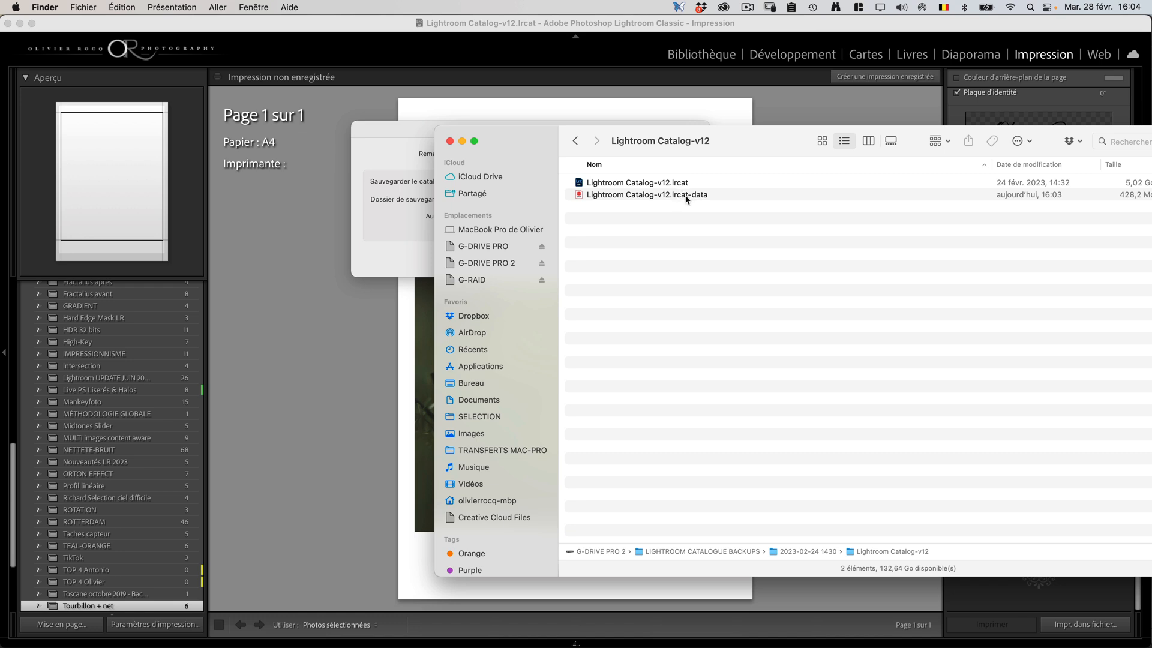
left_click(684, 198)
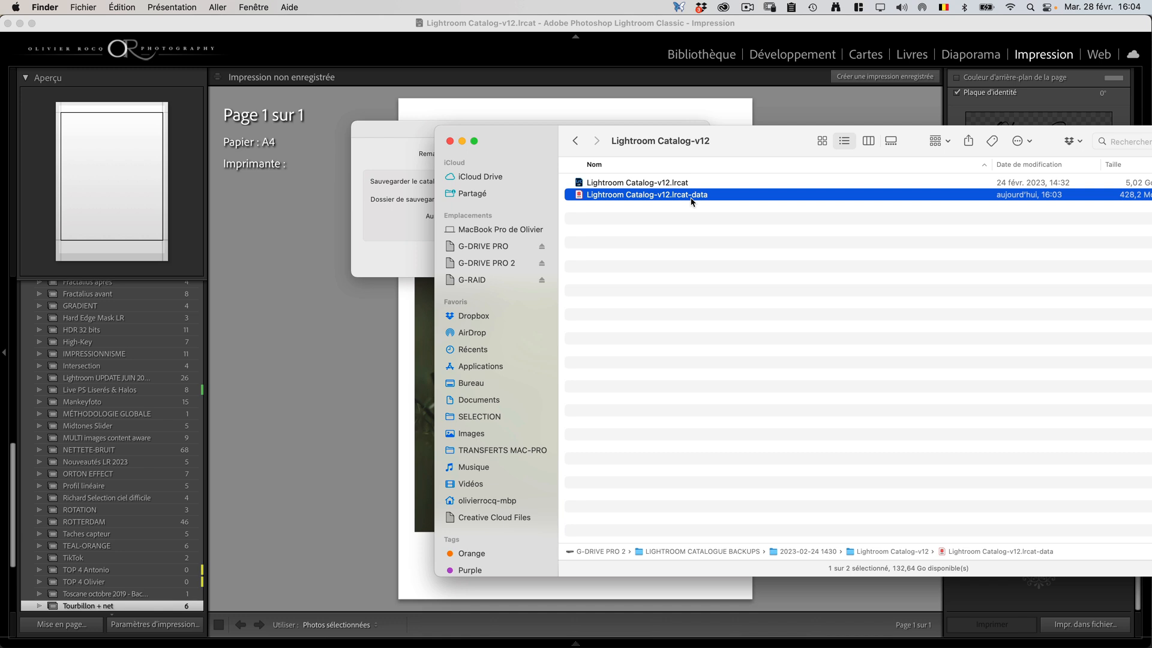
left_click(574, 142)
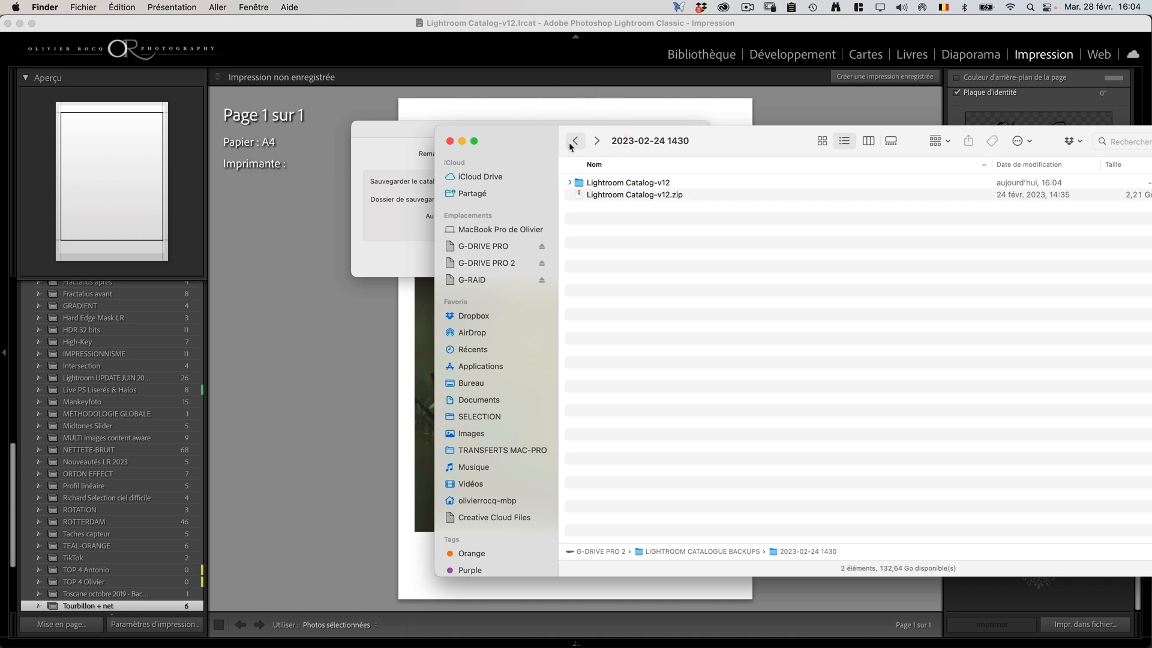
Step: Return to Lightroom Classic and, from the Paramètres prédéfinis preferences, reveal all other Lightroom presets in Finder
left_click(292, 150)
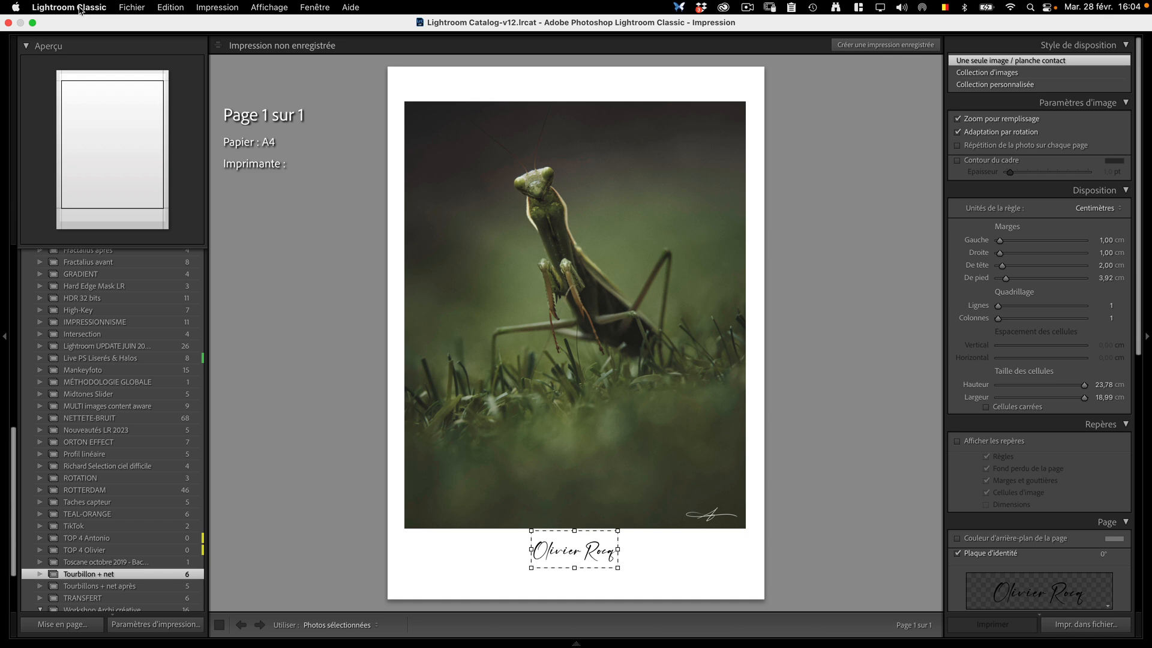
left_click(316, 103)
left_click(84, 8)
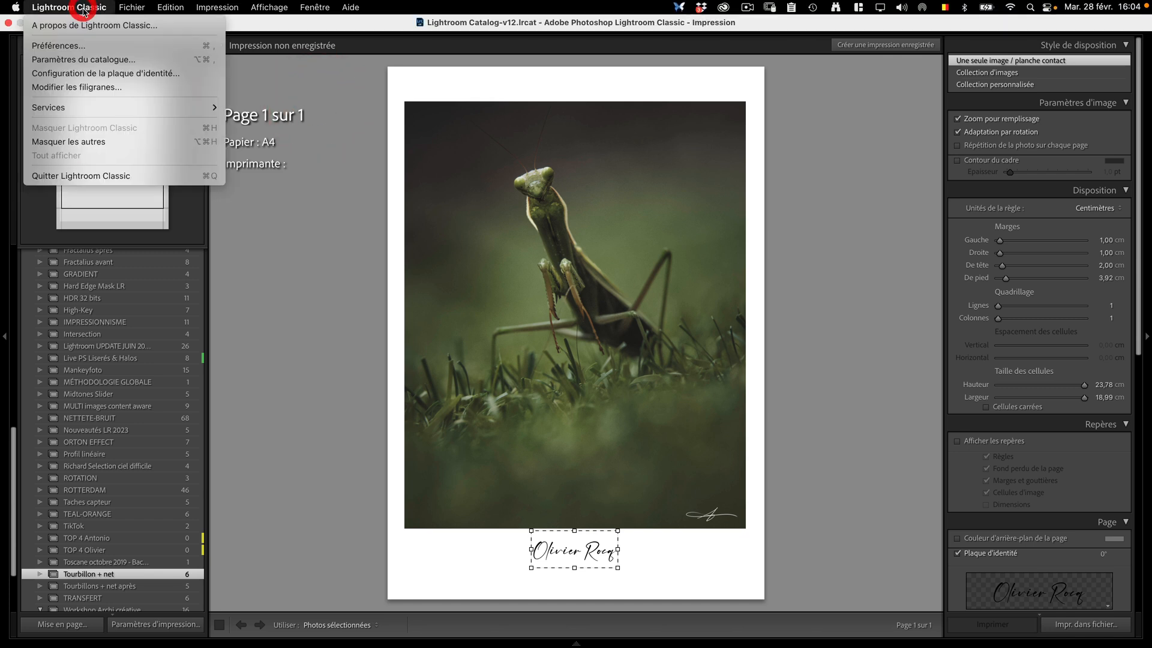
left_click(79, 47)
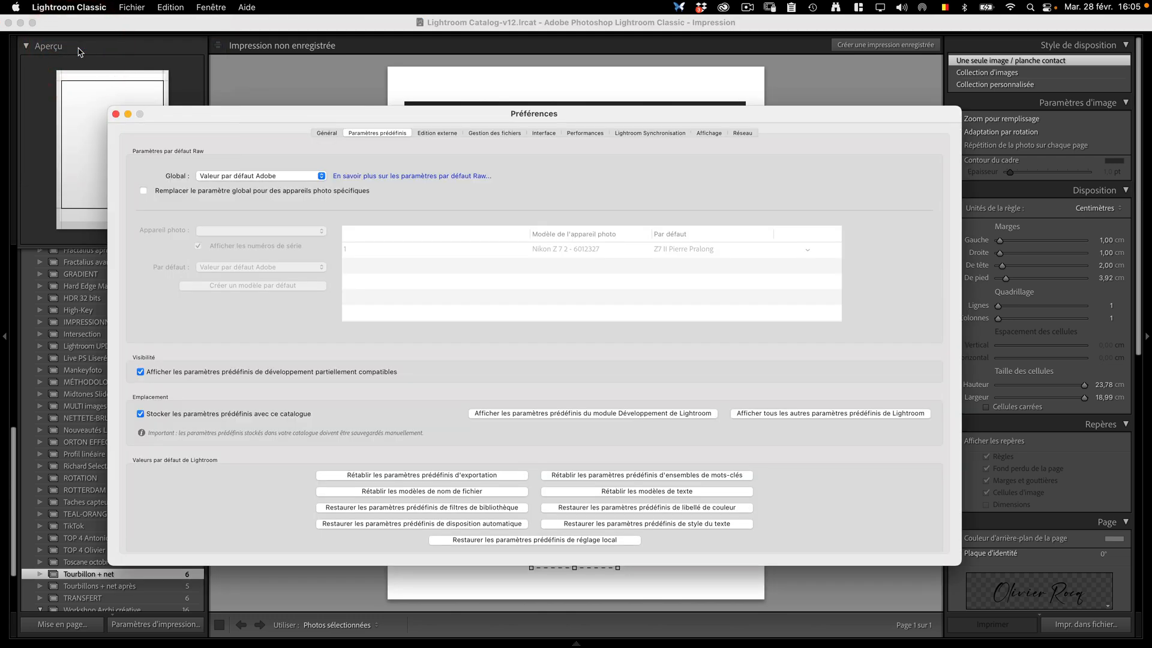
left_click(381, 130)
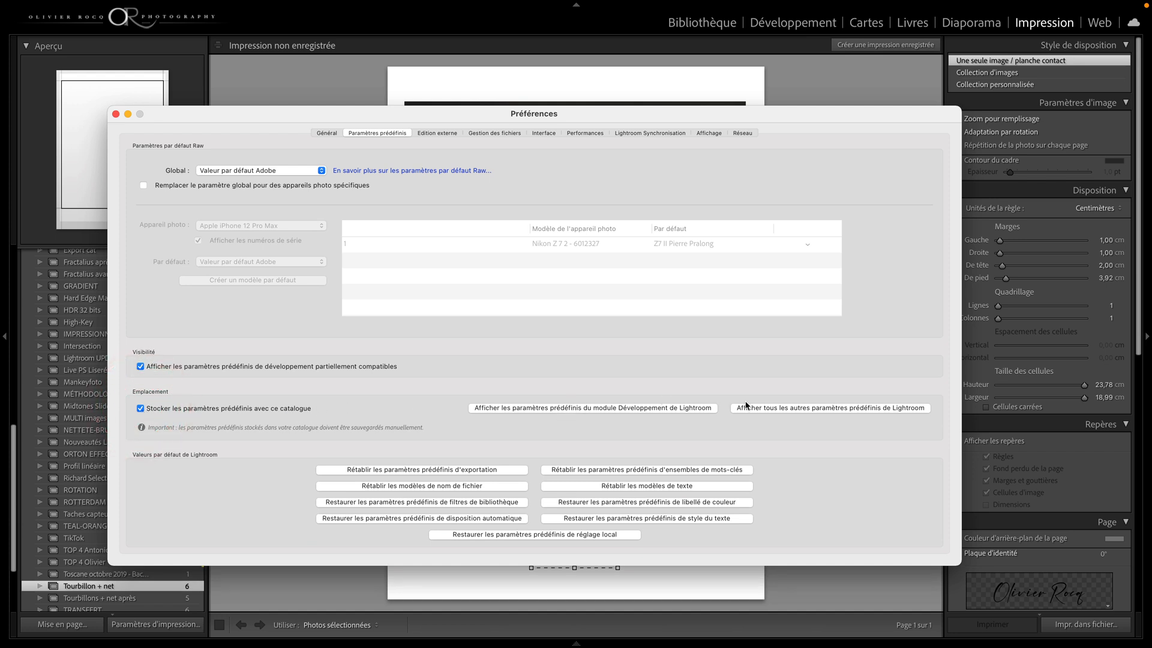
left_click(766, 409)
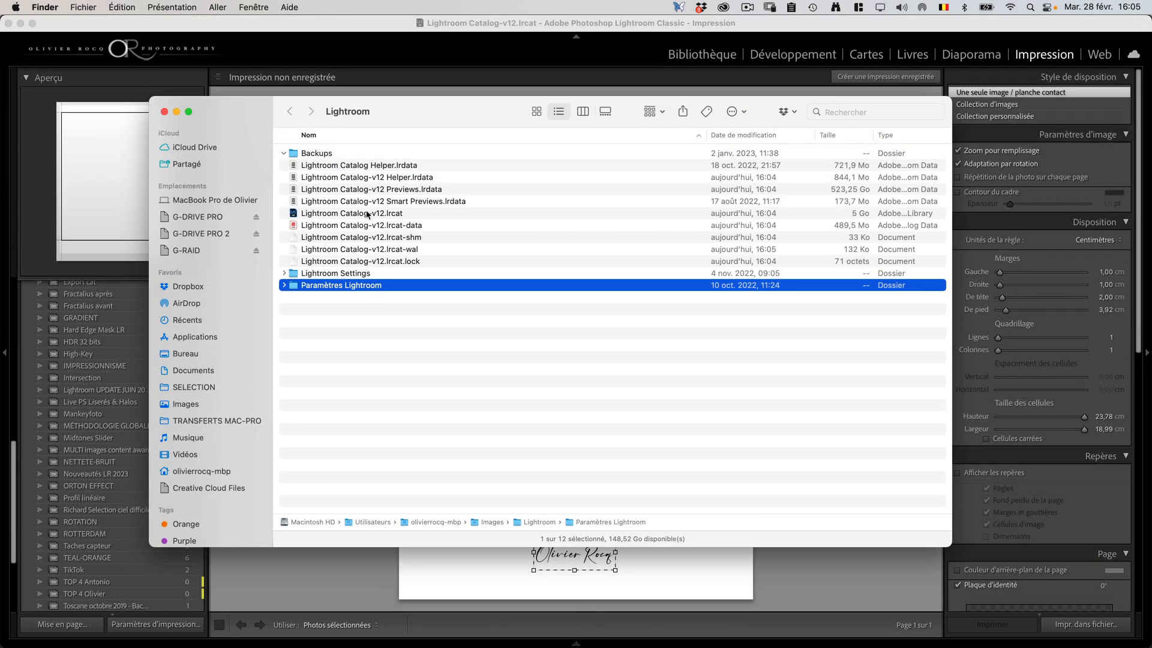
Step: Look through the Paramètres Lightroom folder and examine its Watermarks subfolder
double_click(373, 286)
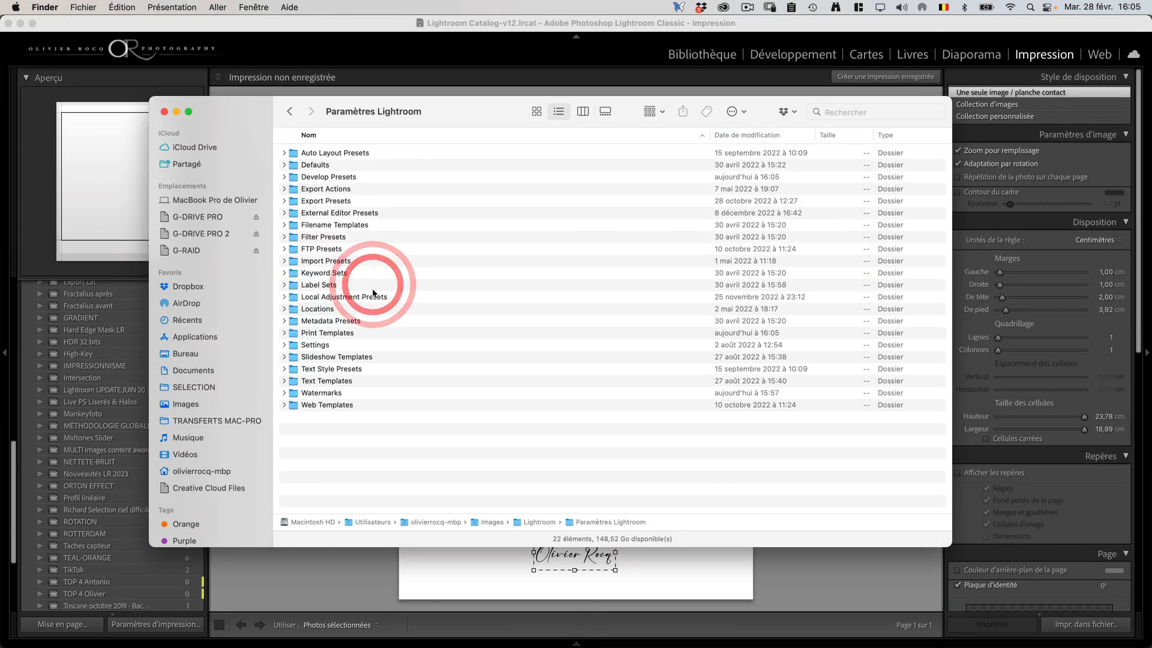
left_click(340, 394)
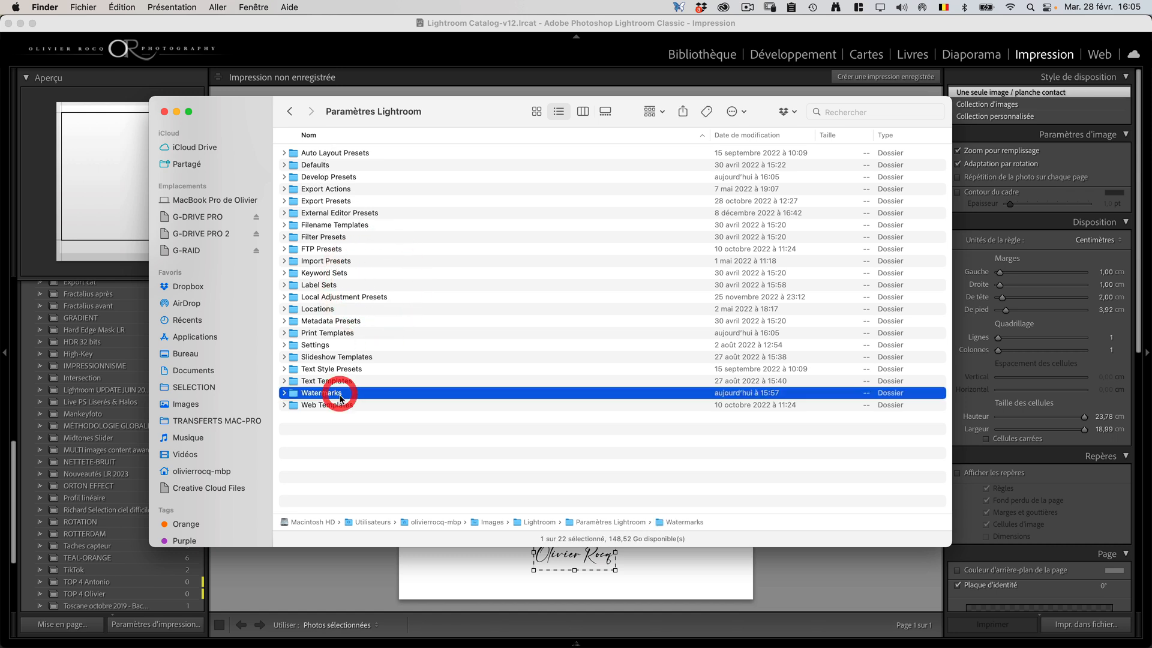
double_click(349, 394)
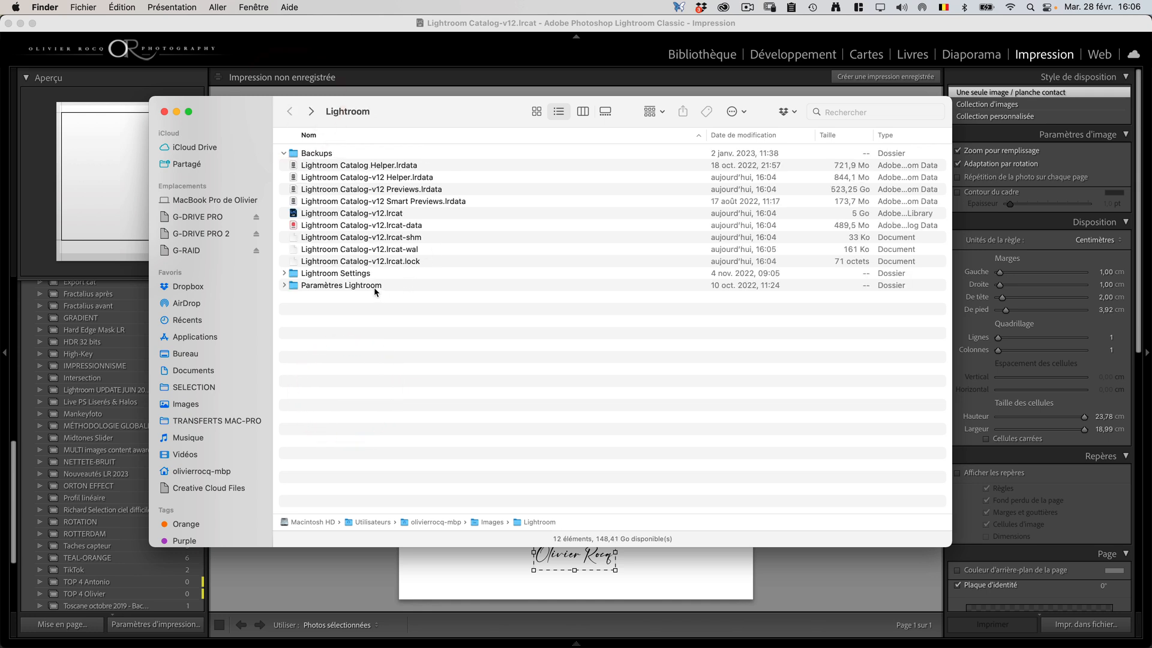
left_click(373, 286)
key("super+c")
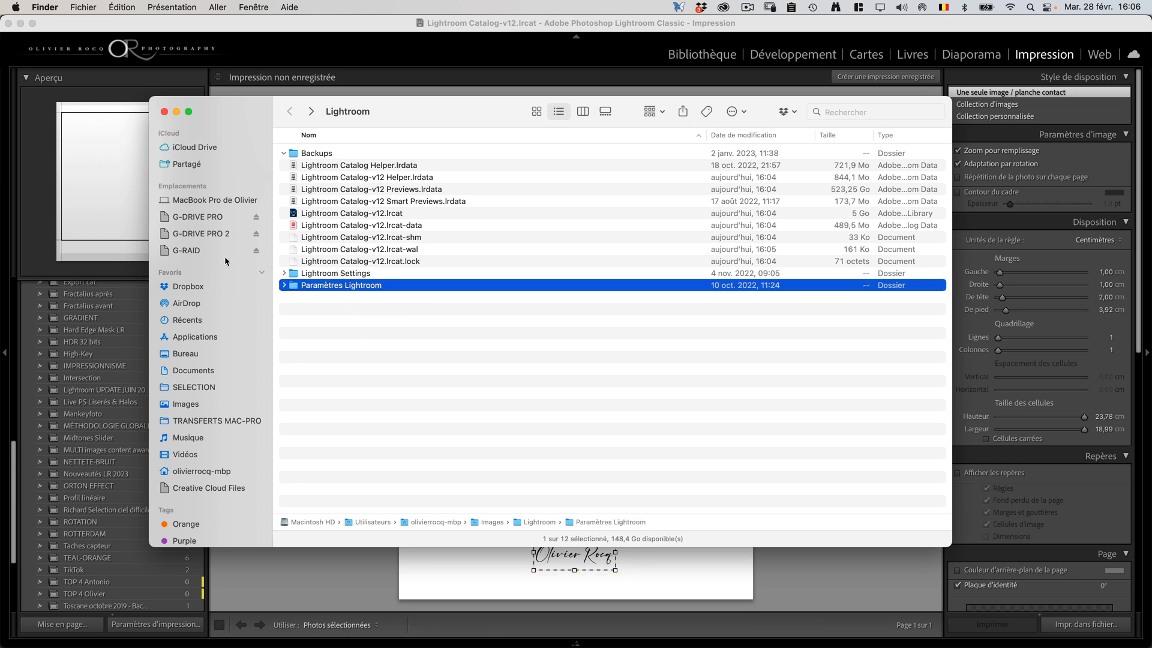
left_click(209, 233)
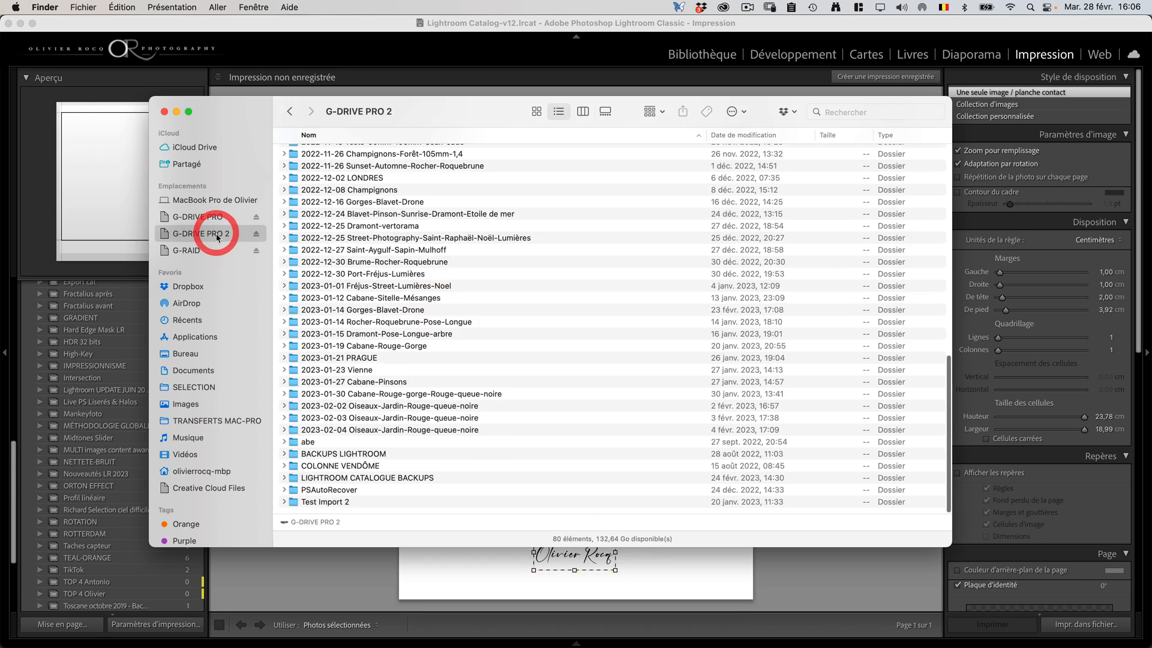
double_click(372, 478)
double_click(336, 214)
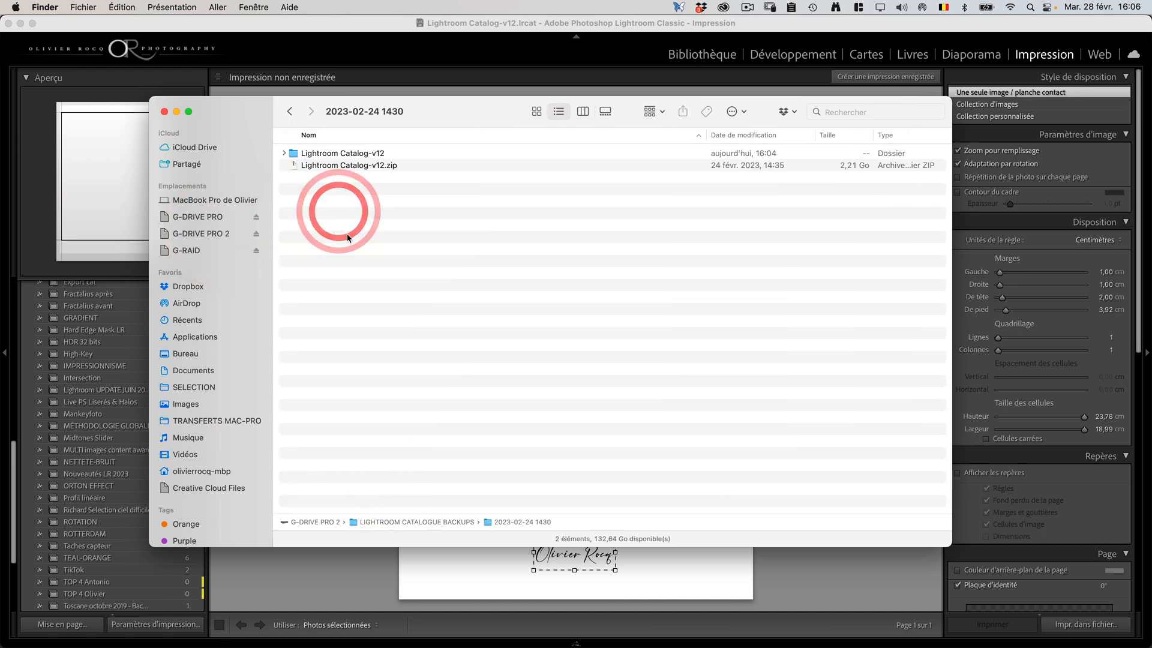
key("super+v")
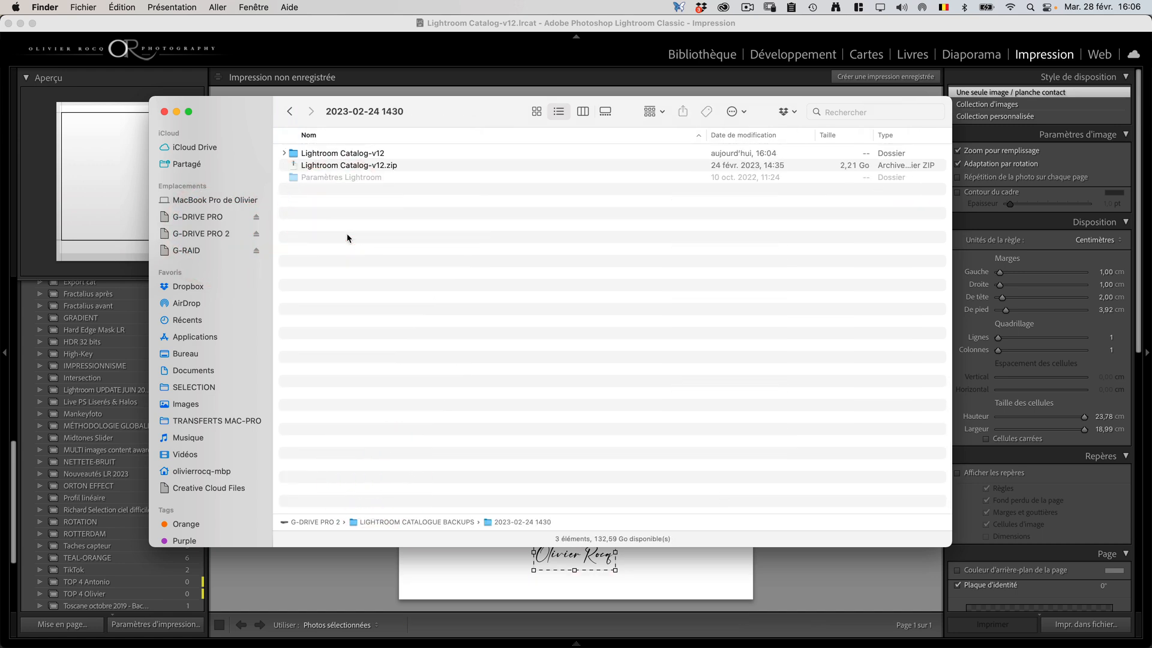
Step: Check the size of the copied Paramètres Lightroom folder in its information window, and close that window
left_click(350, 178)
key("super+i")
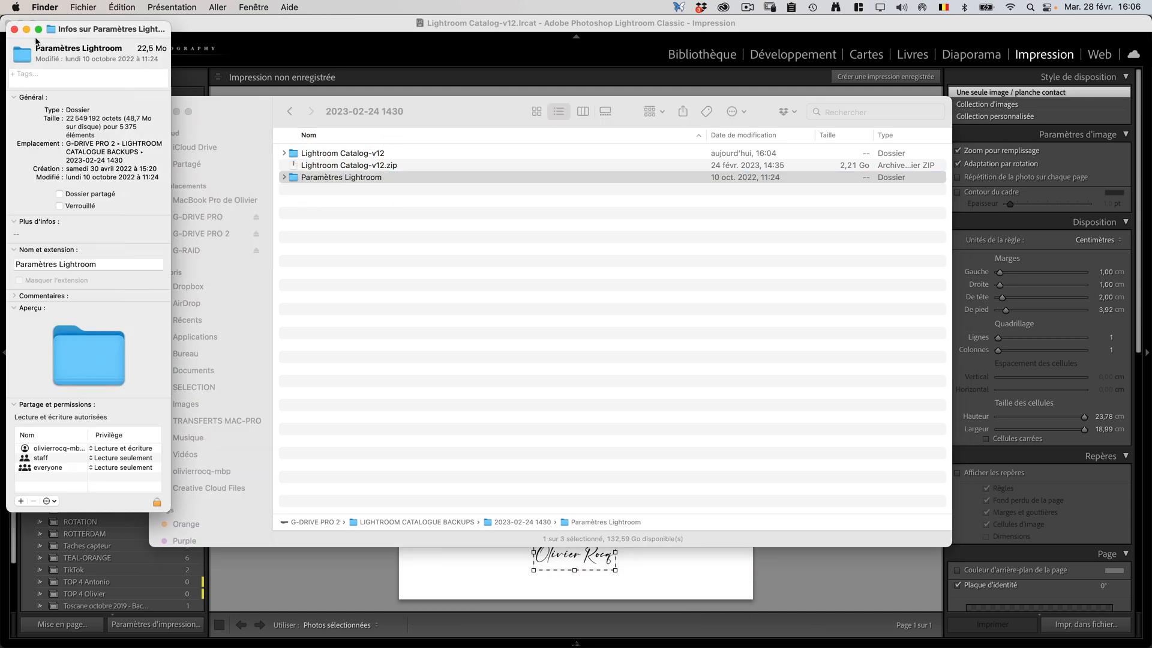
left_click(15, 29)
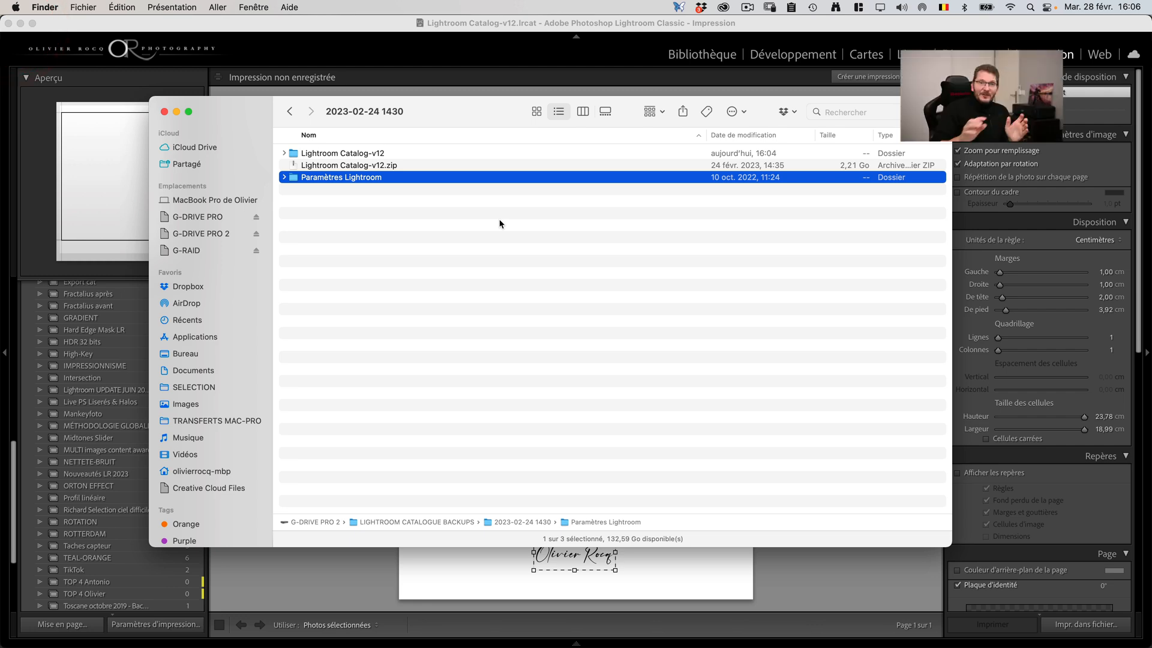